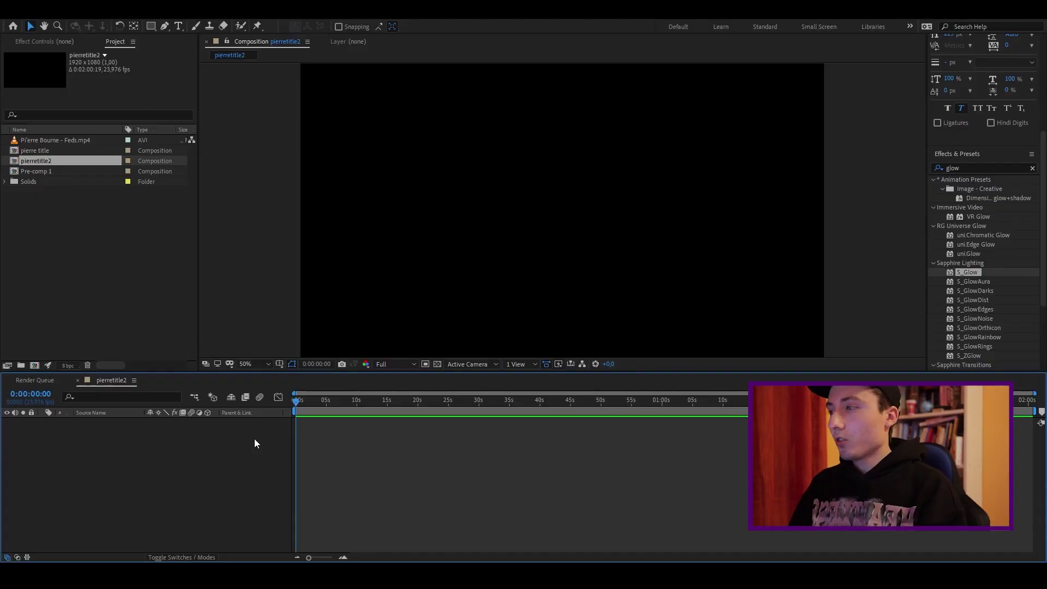
- Draw a wide text box across the upper part of the composition and enter the title "PIERRE BOURNE"
{"action": "left_click", "coordinate": [178, 27]}
{"action": "left_click_drag", "start_coordinate": [362, 116], "coordinate": [767, 281]}
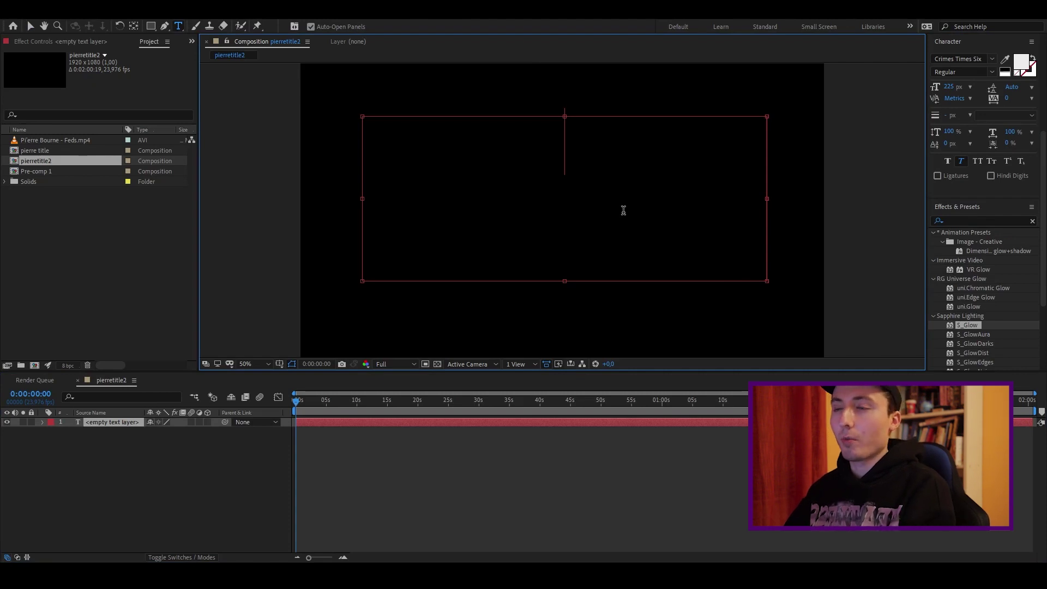
{"action": "type", "text": "Pii"}
{"action": "key", "text": "BackSpace"}
{"action": "key", "text": "BackSpace"}
{"action": "type", "text": "IERRE BOURNE"}
- Change the font of the whole PIERRE BOURNE title to Unquiet Spirits
{"action": "left_click_drag", "start_coordinate": [728, 142], "coordinate": [393, 154]}
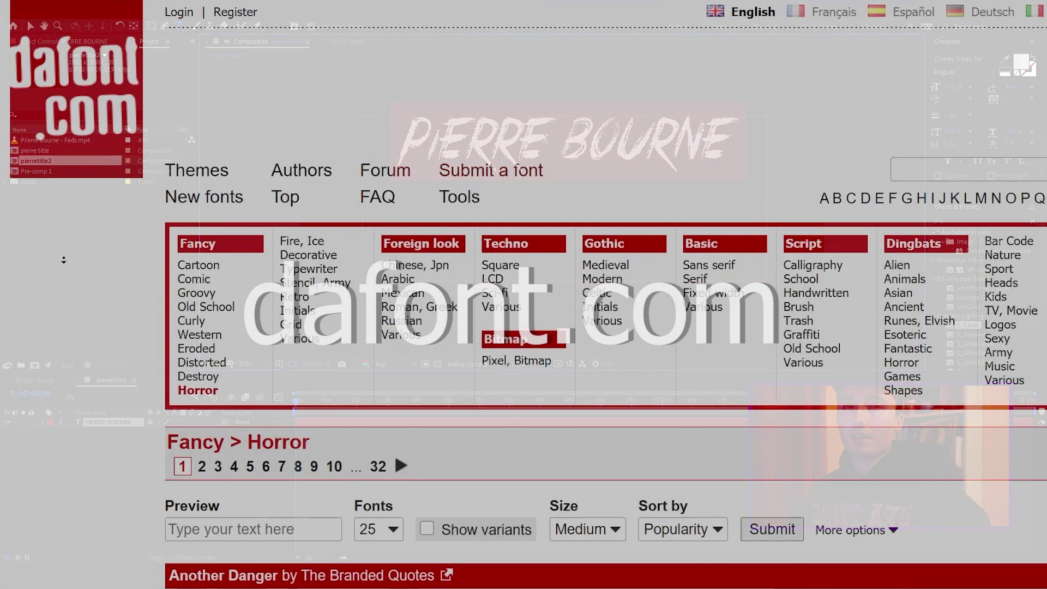
{"action": "scroll", "coordinate": [71, 337], "scroll_direction": "down", "scroll_amount": 15}
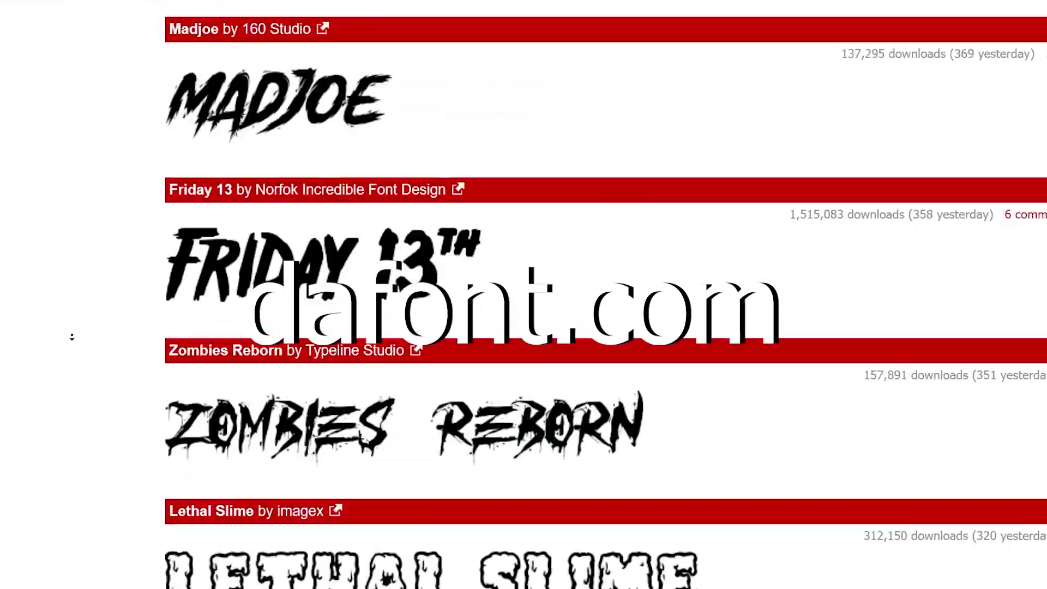
{"action": "scroll", "coordinate": [71, 337], "scroll_direction": "down", "scroll_amount": 10}
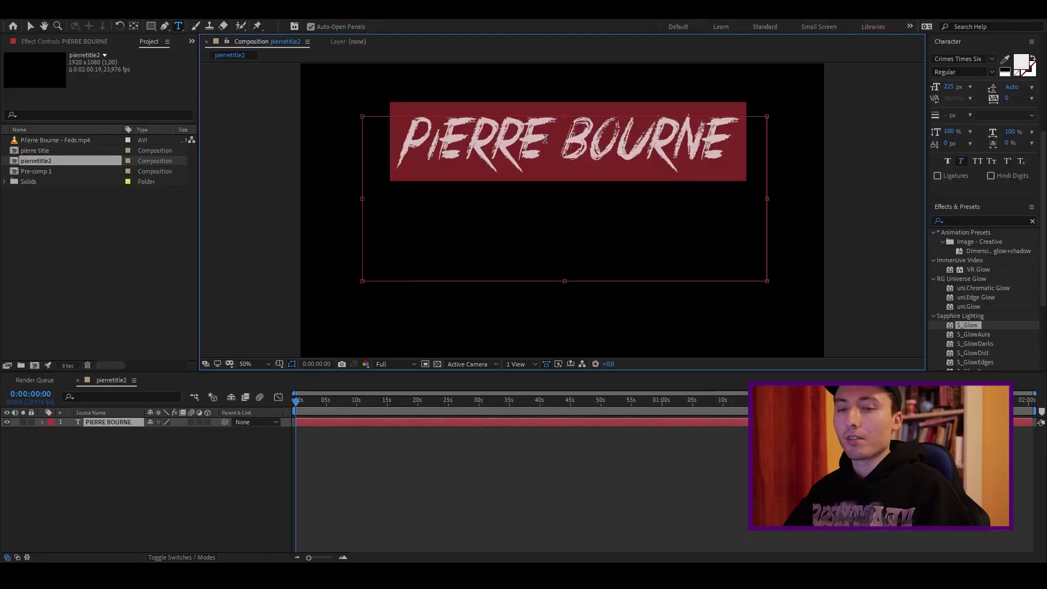
{"action": "left_click", "coordinate": [990, 191]}
{"action": "type", "text": "unq"}
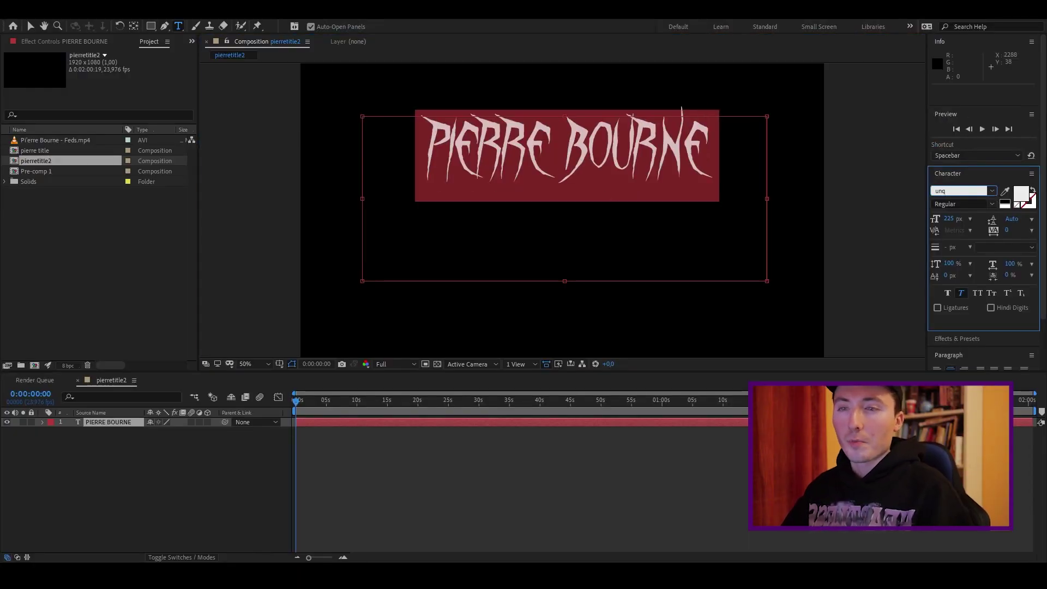
{"action": "left_click", "coordinate": [727, 175]}
{"action": "left_click_drag", "start_coordinate": [720, 146], "coordinate": [427, 154]}
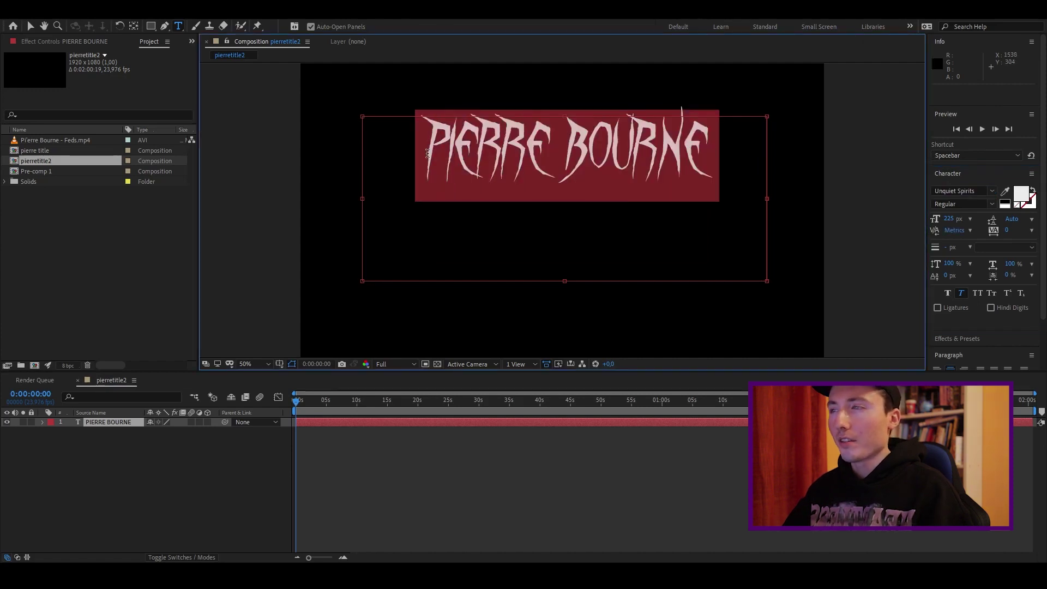
{"action": "left_click_drag", "start_coordinate": [501, 150], "coordinate": [430, 147]}
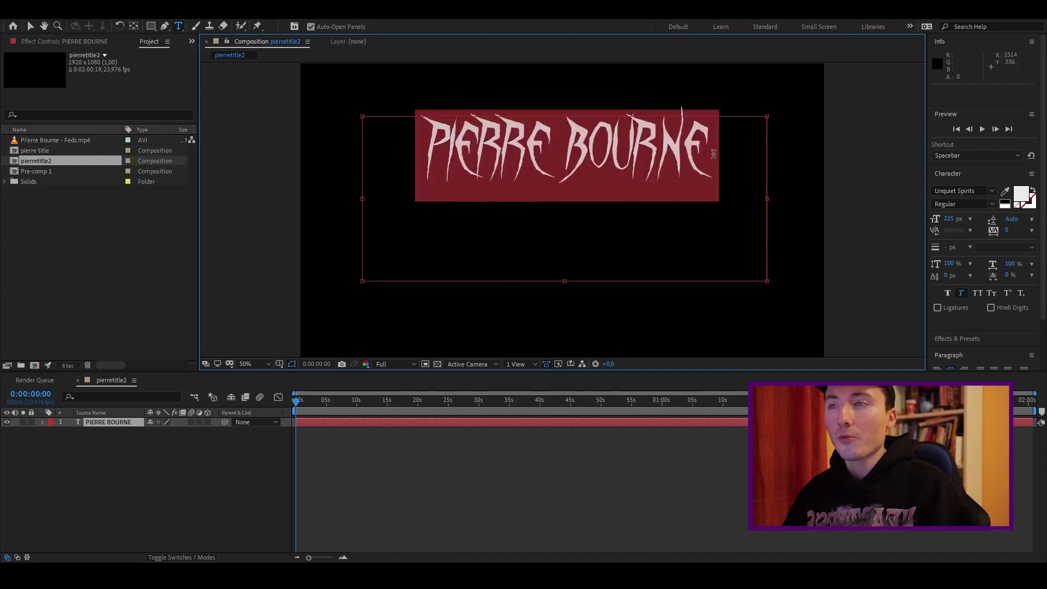
{"action": "left_click", "coordinate": [702, 151]}
{"action": "left_click_drag", "start_coordinate": [702, 151], "coordinate": [427, 150]}
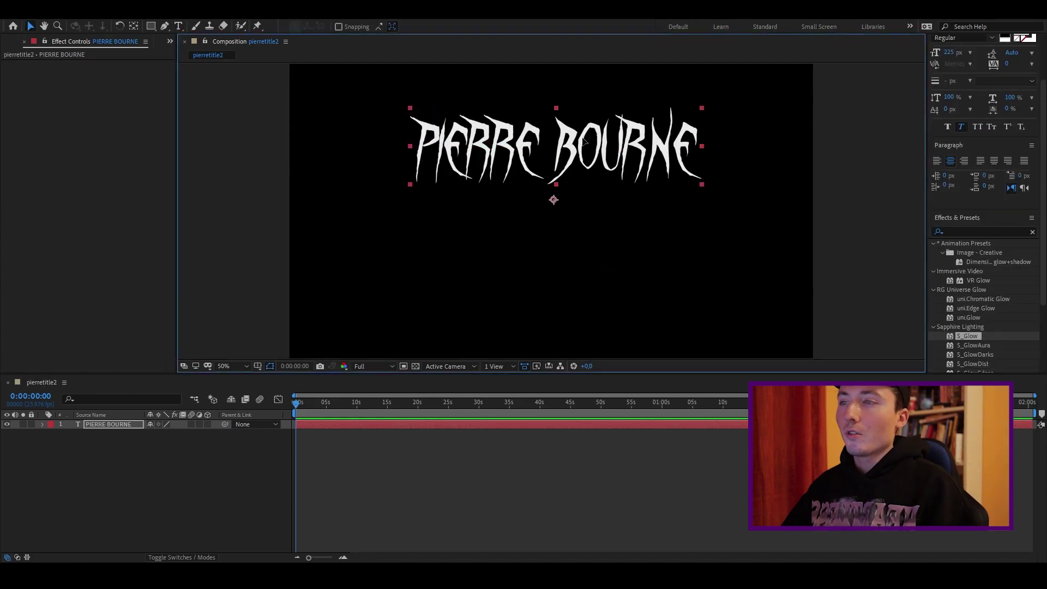
- Move the PIERRE BOURNE title down towards the vertical centre of the composition
{"action": "key", "text": "shift+Down"}
{"action": "key", "text": "shift+Down"}
{"action": "key", "text": "shift+Down"}
{"action": "key", "text": "shift+Down"}
{"action": "key", "text": "shift+Down"}
{"action": "key", "text": "shift+Down"}
{"action": "key", "text": "shift+Down"}
{"action": "key", "text": "shift+Down"}
{"action": "key", "text": "shift+Down"}
{"action": "key", "text": "shift+Down"}
{"action": "key", "text": "shift+Down"}
{"action": "key", "text": "shift+Down"}
{"action": "key", "text": "shift+Down"}
{"action": "key", "text": "shift+Down"}
{"action": "key", "text": "shift+Down"}
{"action": "key", "text": "shift+Down"}
{"action": "key", "text": "shift+Down"}
{"action": "key", "text": "shift+Down"}
{"action": "key", "text": "shift+Down"}
{"action": "key", "text": "shift+Down"}
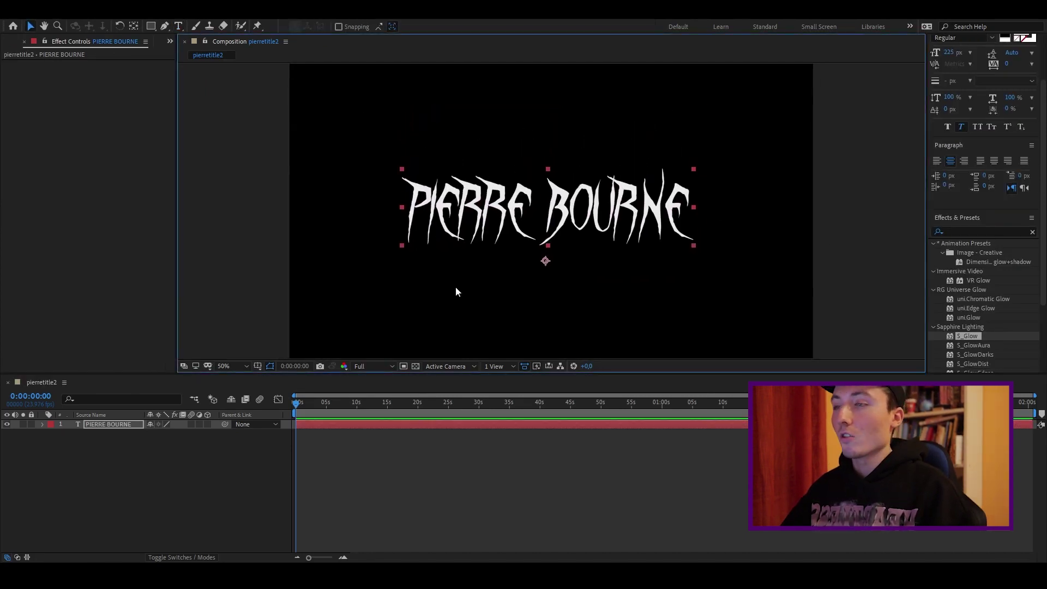
- Duplicate the PIERRE BOURNE text layer and hide the original layer
{"action": "left_click", "coordinate": [118, 429]}
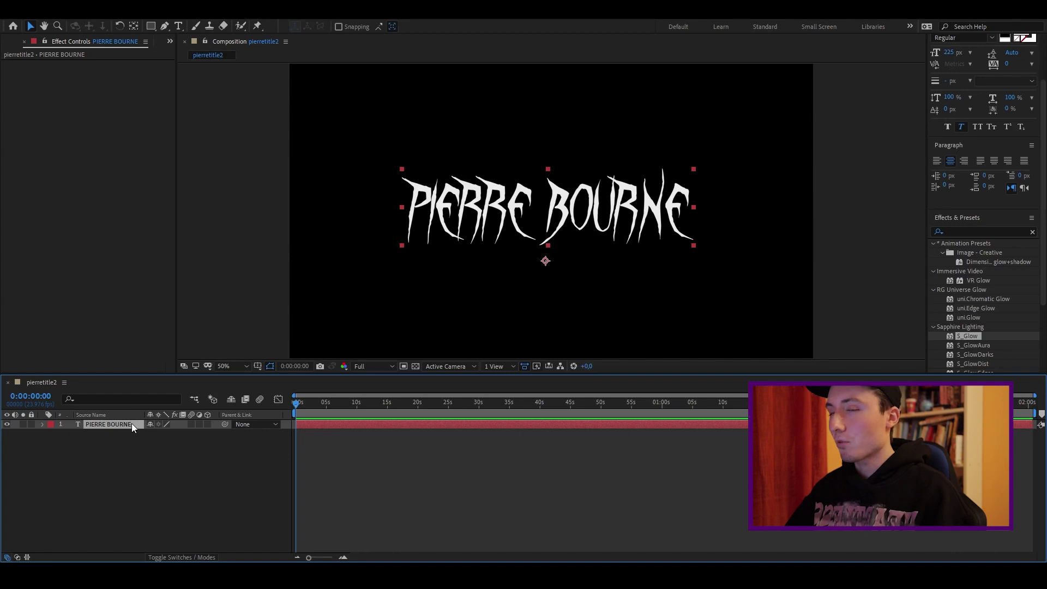
{"action": "key", "text": "ctrl+d"}
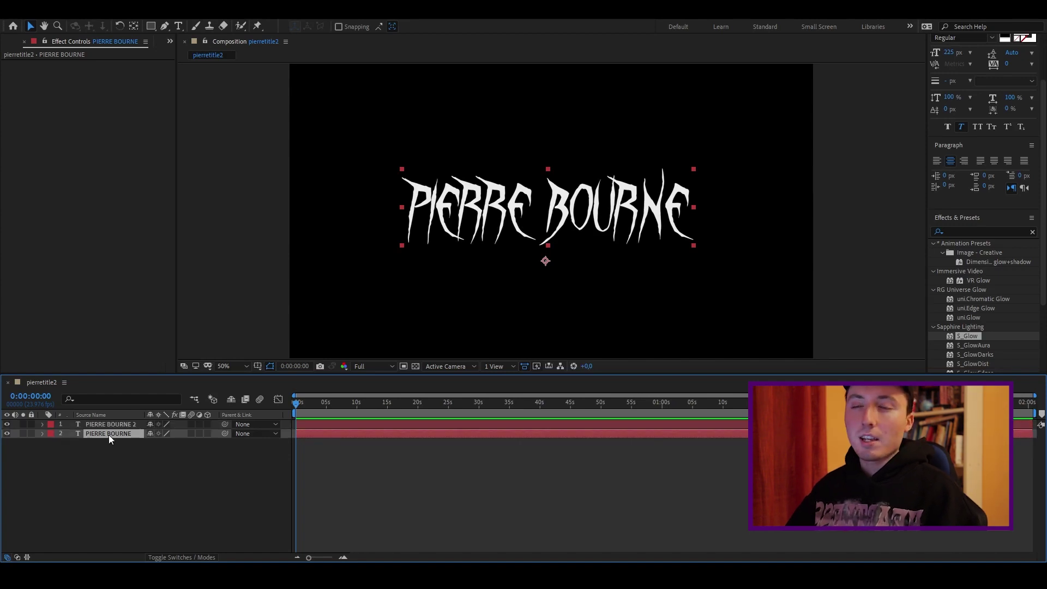
{"action": "left_click", "coordinate": [7, 434]}
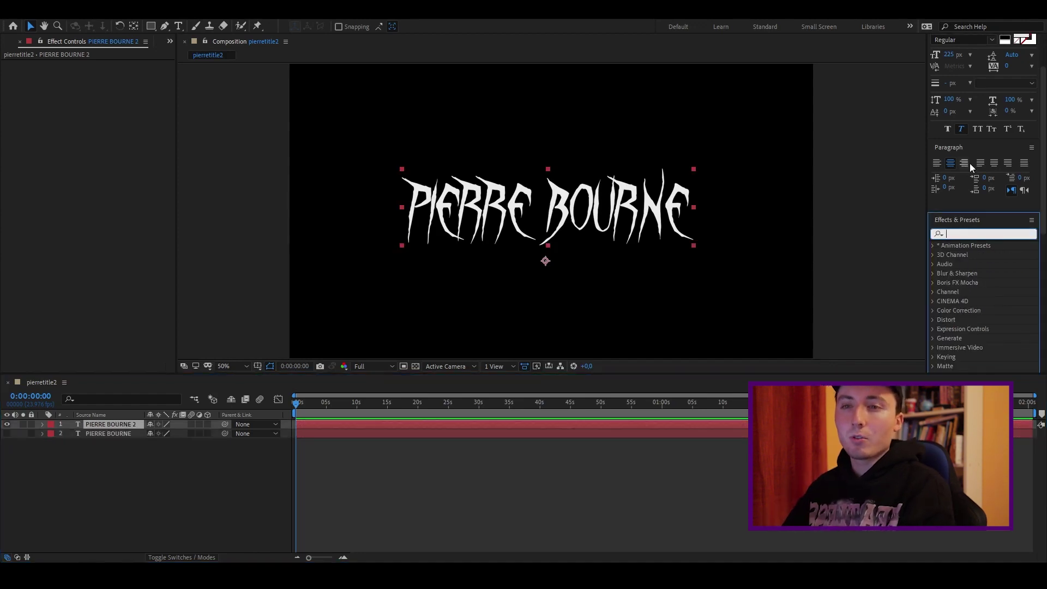
- Apply the Element effect to the PIERRE BOURNE 2 layer and set its custom Path Layer 1 to 2. PIERRE BOURNE
{"action": "type", "text": "elemen"}
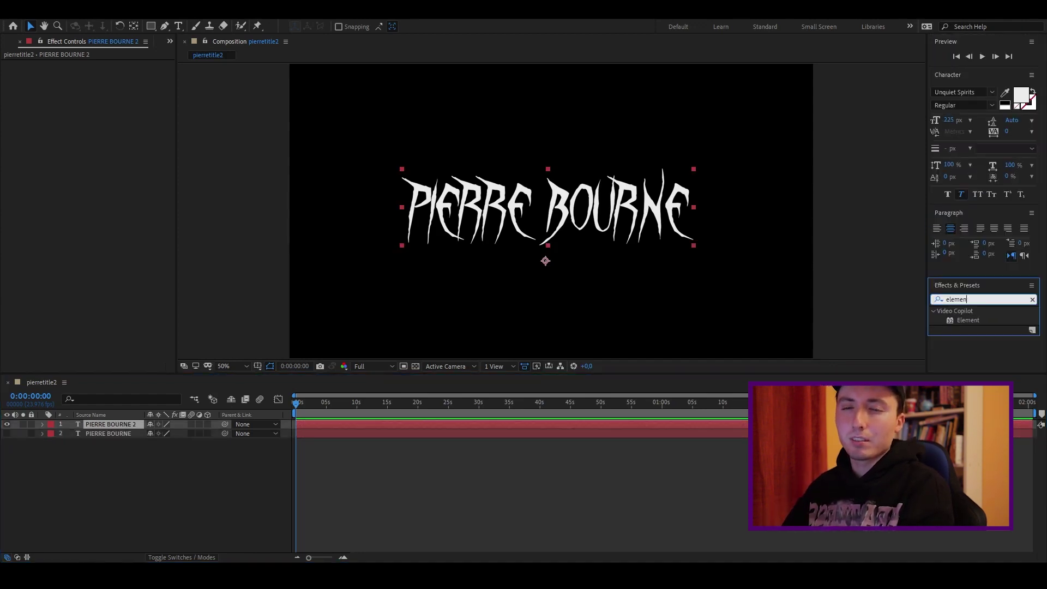
{"action": "double_click", "coordinate": [968, 320]}
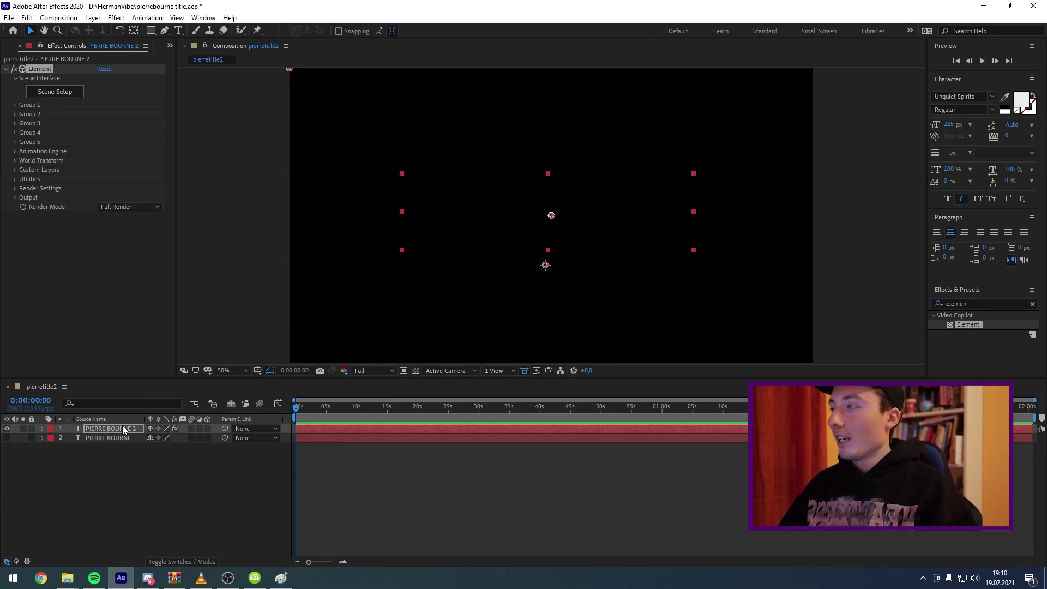
{"action": "left_click", "coordinate": [15, 172]}
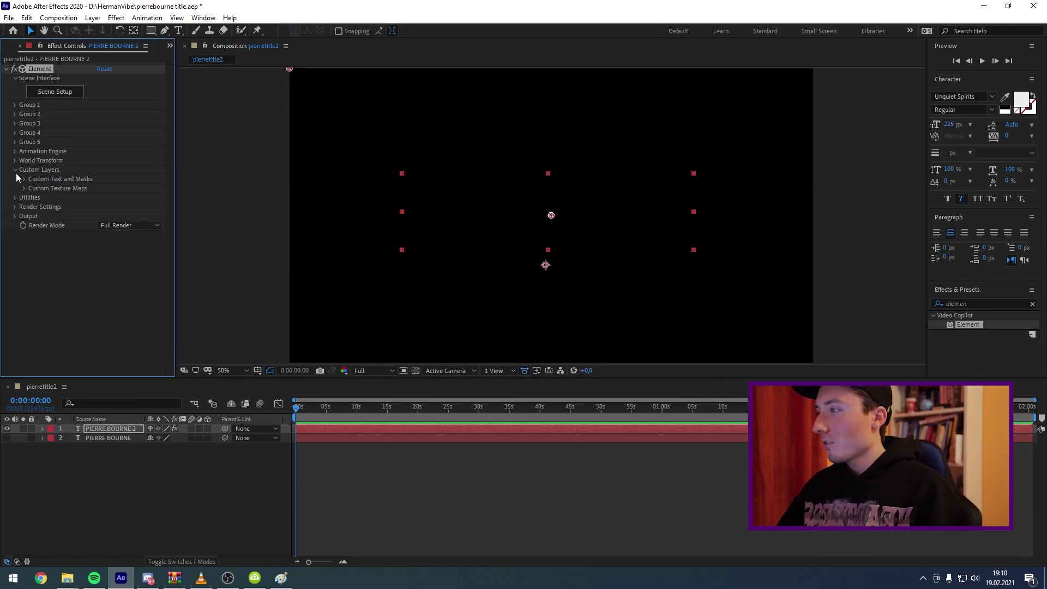
{"action": "left_click", "coordinate": [24, 181]}
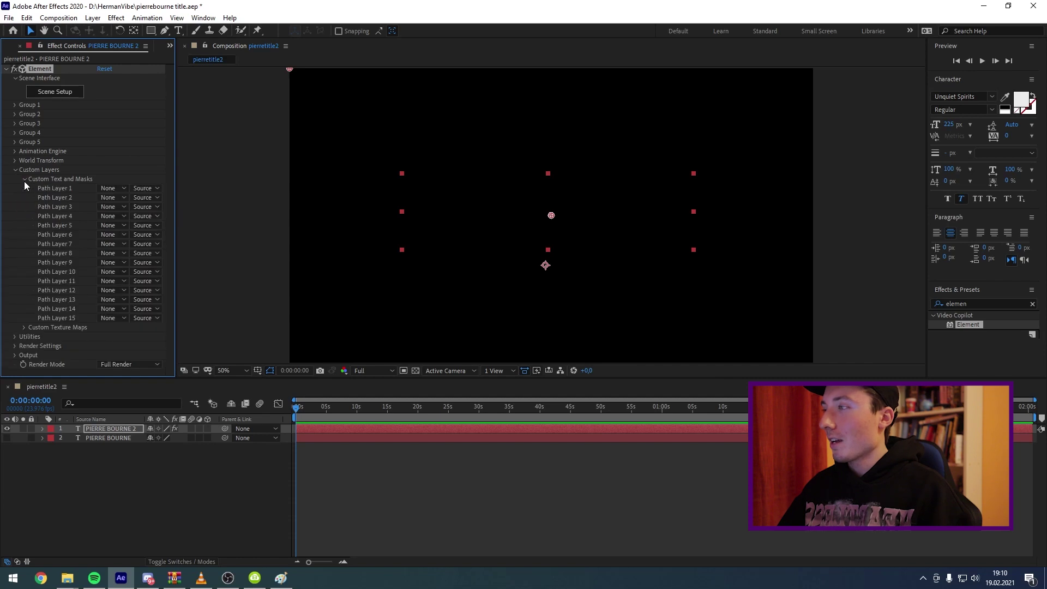
{"action": "left_click", "coordinate": [102, 198]}
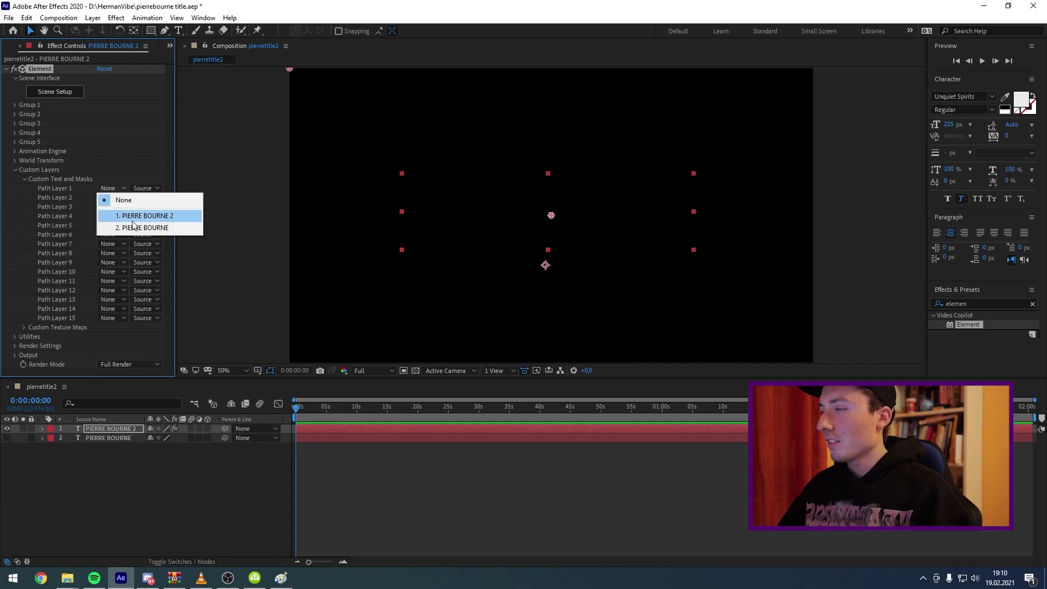
{"action": "left_click", "coordinate": [165, 228]}
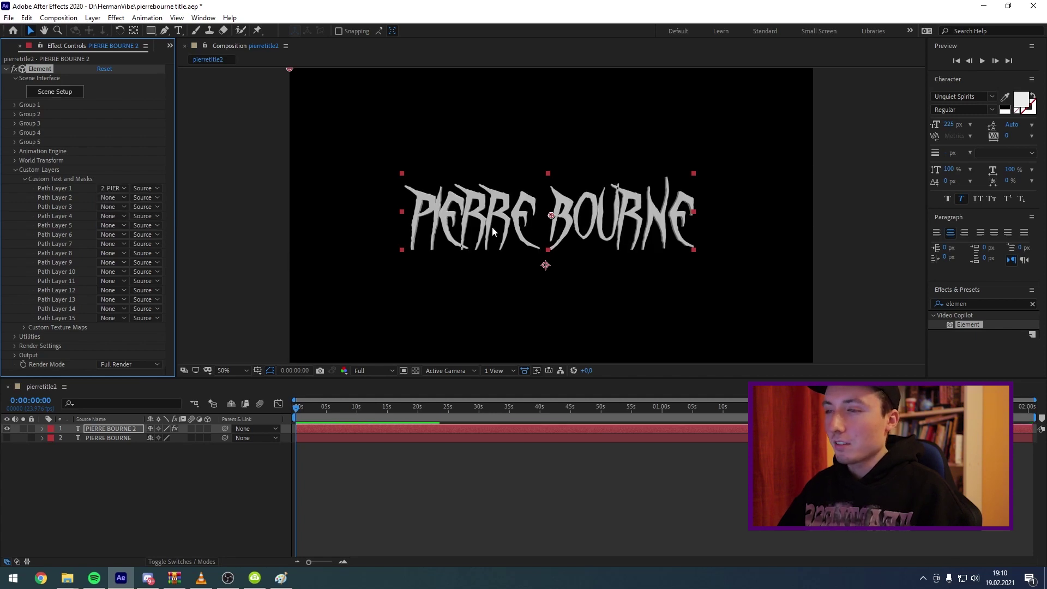
- Open Element's Scene Setup for the extruded title and browse the Elite Shaders for E3D v2 material presets
{"action": "left_click", "coordinate": [61, 93]}
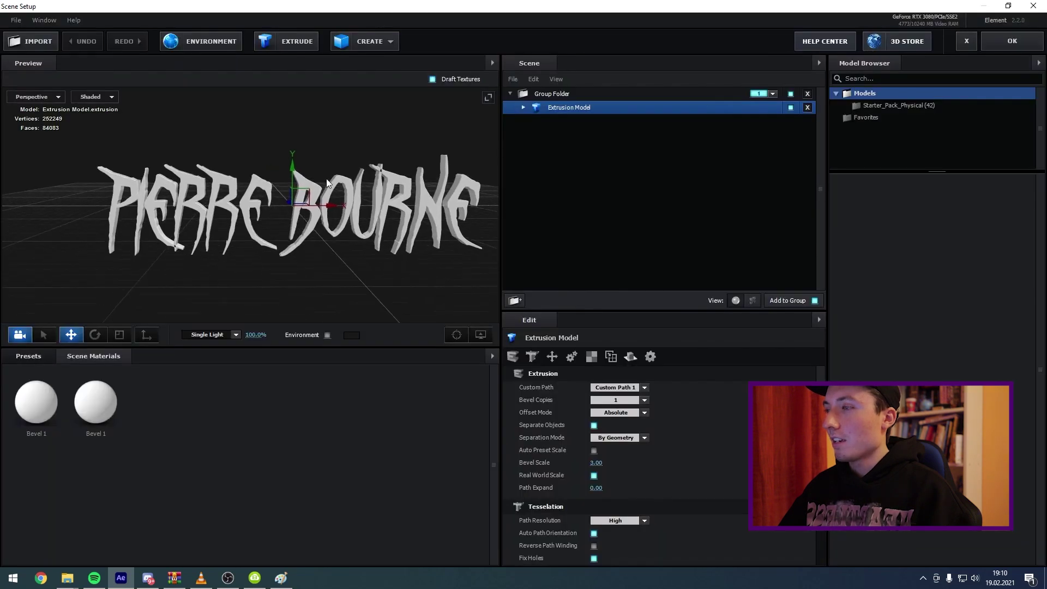
{"action": "left_click_drag", "start_coordinate": [215, 167], "coordinate": [262, 158]}
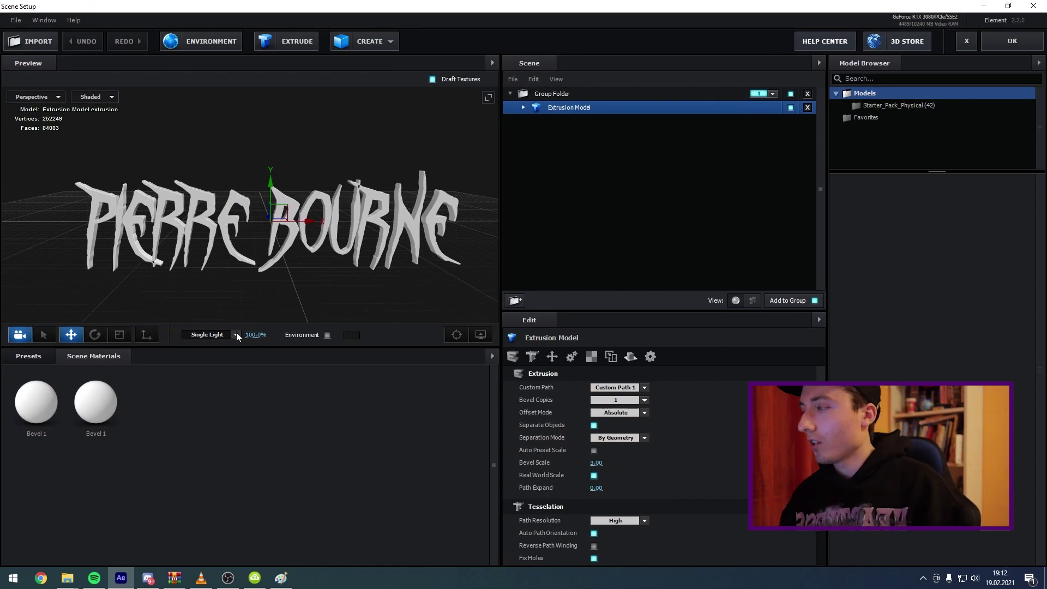
{"action": "left_click", "coordinate": [42, 356]}
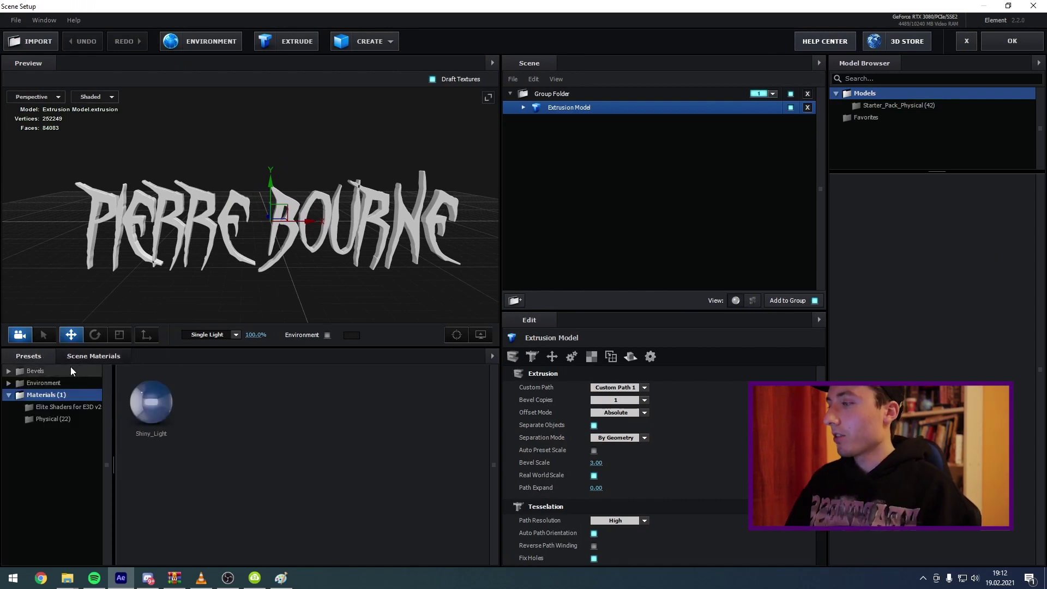
{"action": "left_click", "coordinate": [51, 407]}
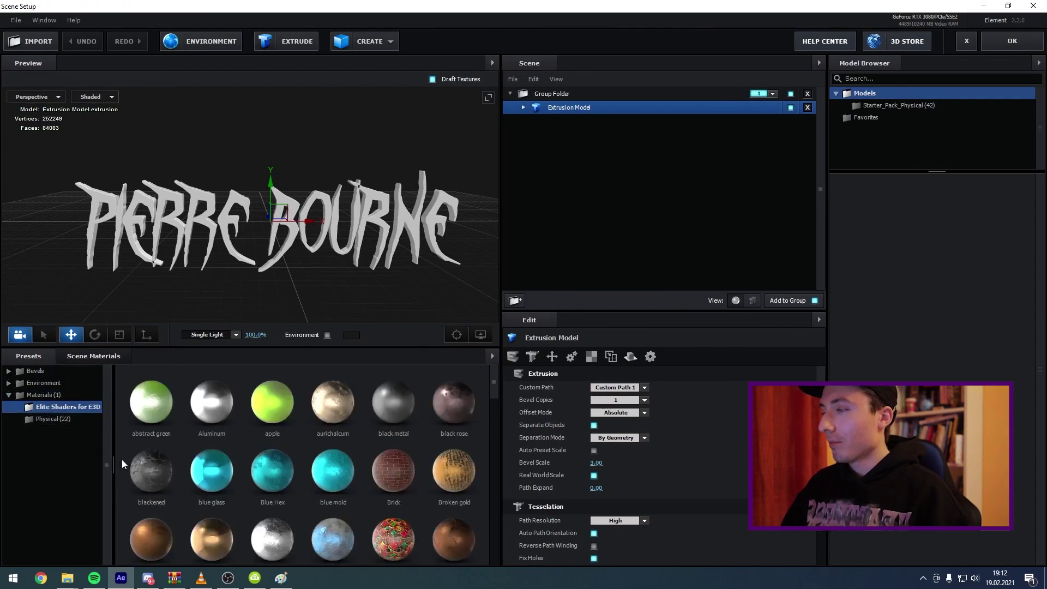
{"action": "scroll", "coordinate": [179, 446], "scroll_direction": "down", "scroll_amount": 3}
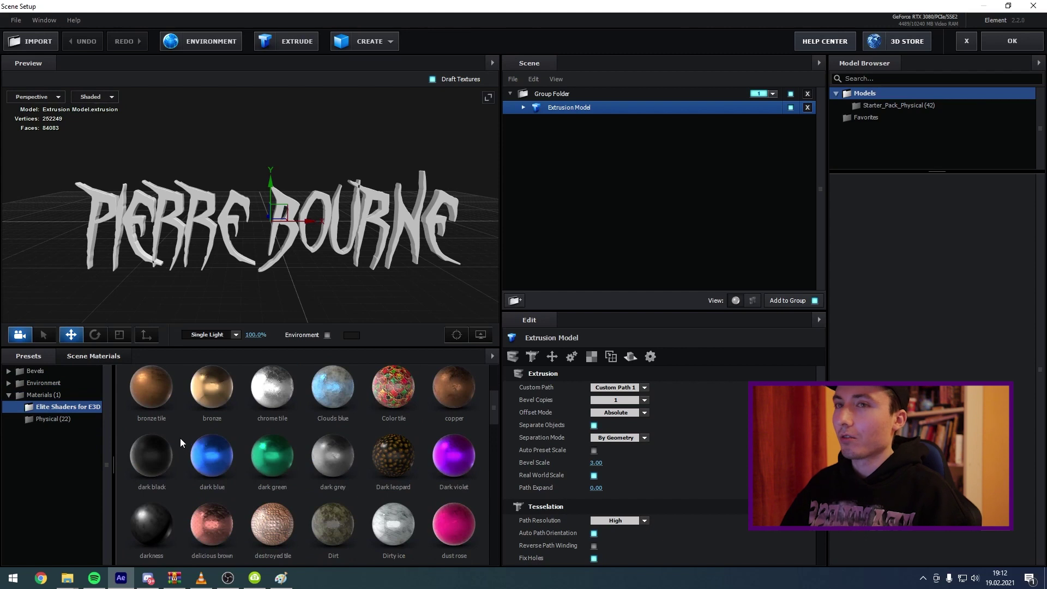
{"action": "left_click_drag", "start_coordinate": [113, 410], "coordinate": [172, 416]}
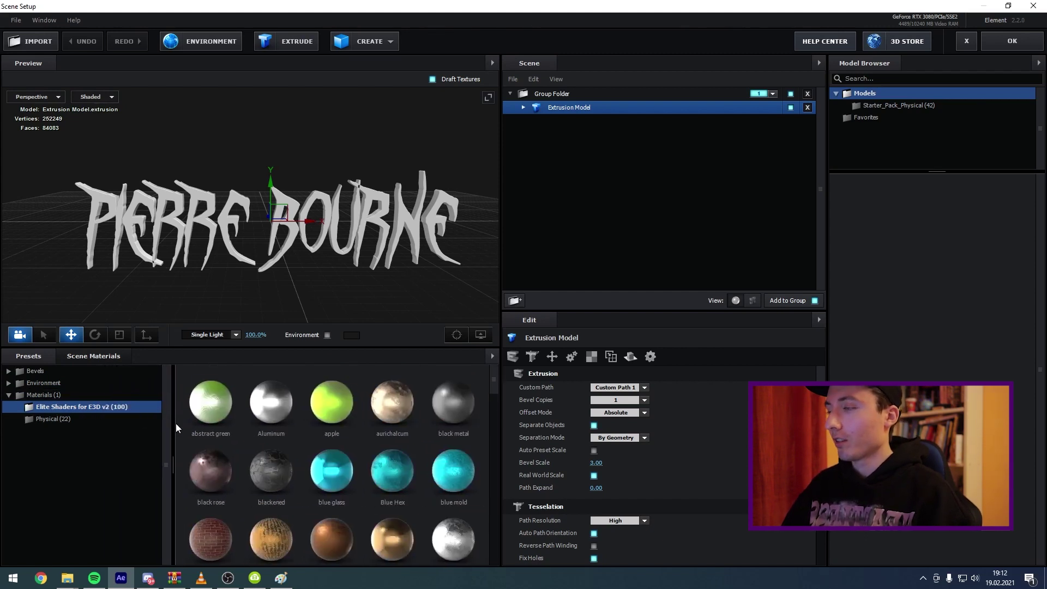
- Apply the Blue preset from the Physical bevels to the extruded title
{"action": "left_click", "coordinate": [45, 373]}
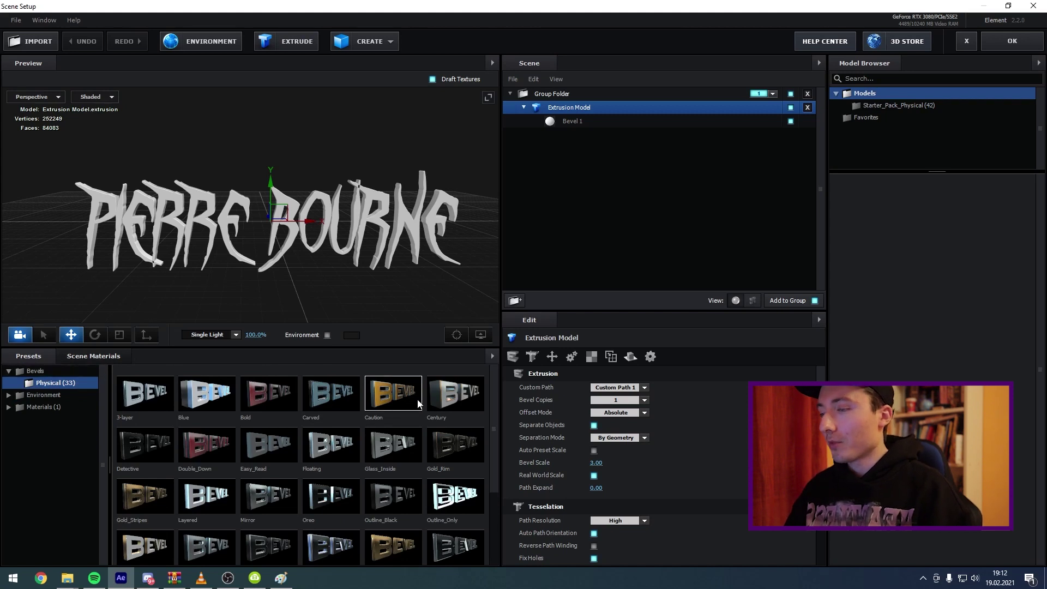
{"action": "scroll", "coordinate": [453, 435], "scroll_direction": "down", "scroll_amount": 3}
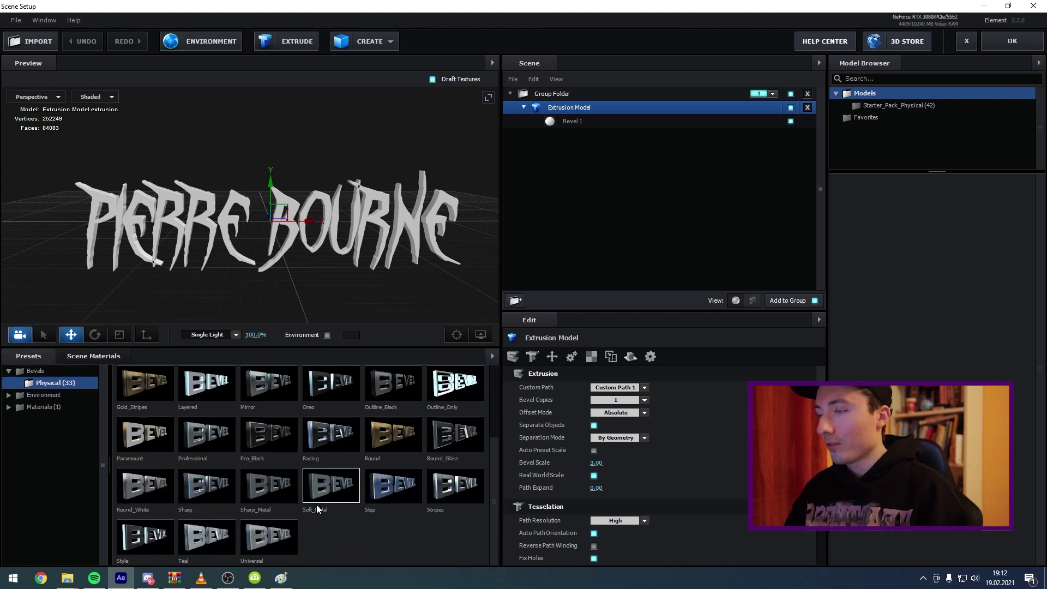
{"action": "scroll", "coordinate": [449, 427], "scroll_direction": "up", "scroll_amount": 3}
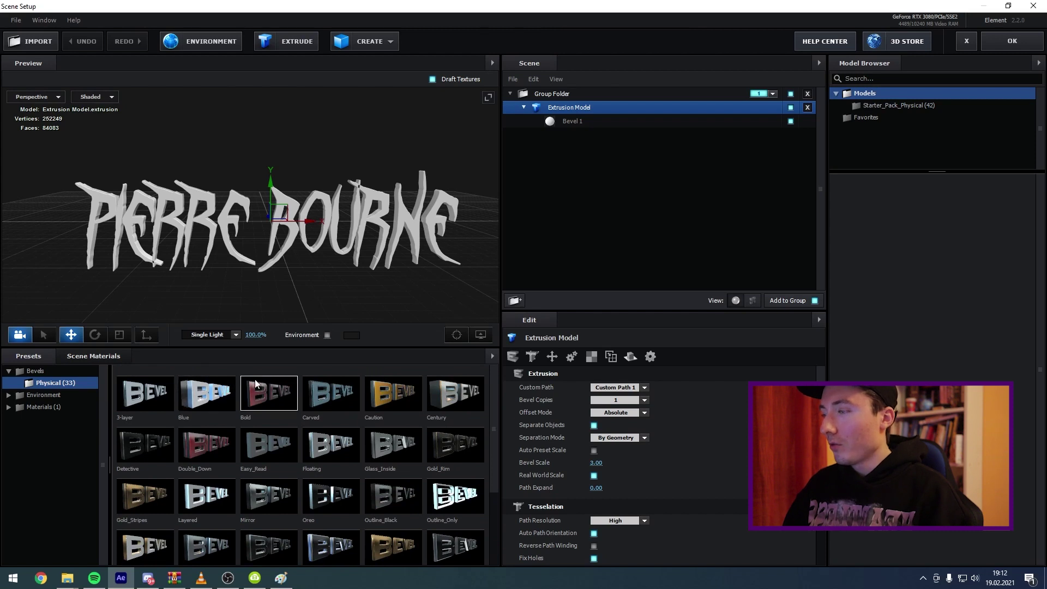
{"action": "left_click", "coordinate": [213, 400]}
{"action": "left_click_drag", "start_coordinate": [273, 282], "coordinate": [392, 194]}
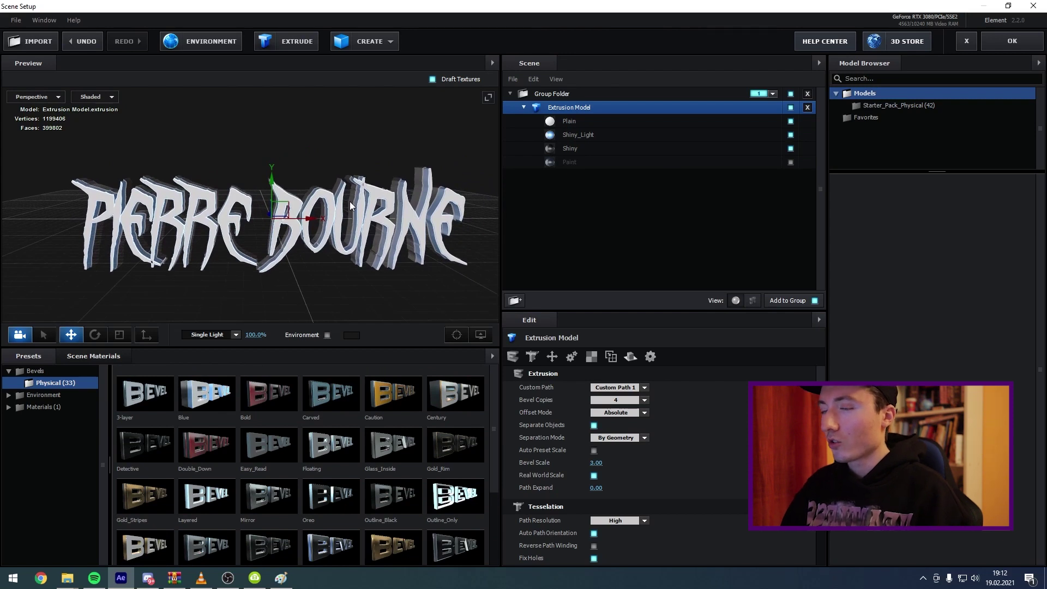
- Examine which parts of the extruded title the Plain, Shiny_Light and Shiny bevel layers control
{"action": "left_click", "coordinate": [593, 122]}
{"action": "left_click", "coordinate": [580, 135]}
{"action": "left_click", "coordinate": [576, 149]}
{"action": "left_click", "coordinate": [579, 121]}
{"action": "left_click", "coordinate": [578, 135]}
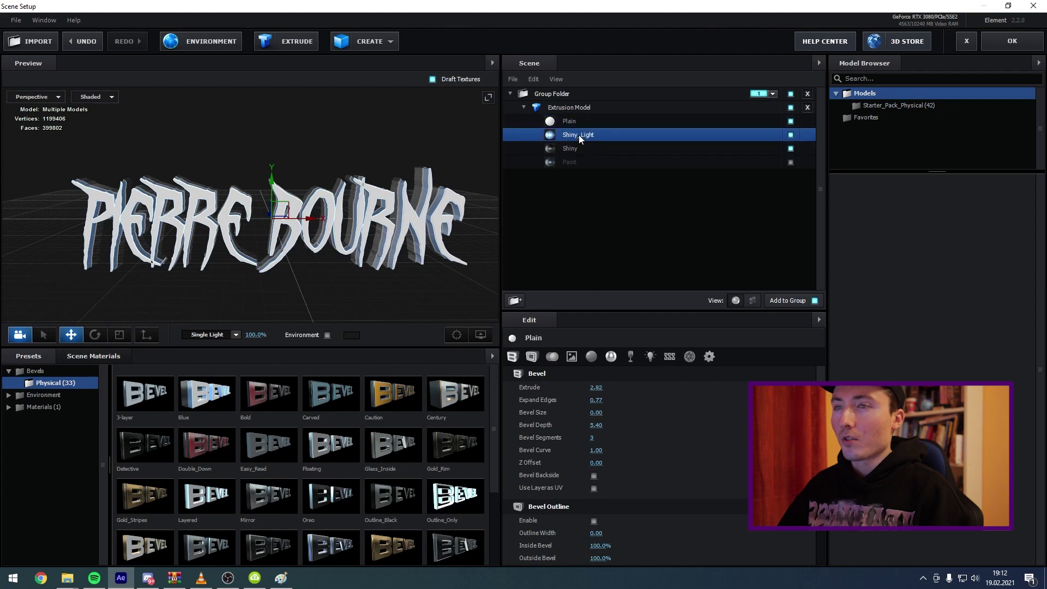
{"action": "left_click", "coordinate": [579, 147]}
{"action": "left_click_drag", "start_coordinate": [480, 190], "coordinate": [473, 179]}
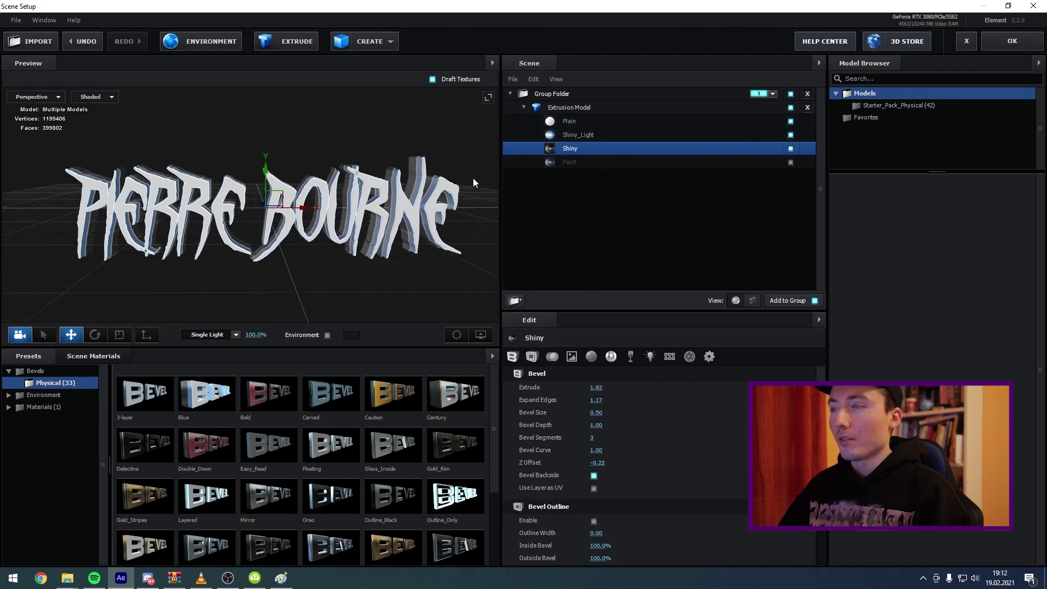
- Replace the Shiny_Light bevel's material with magenta metal from the Elite Shaders for E3D v2 presets
{"action": "left_click", "coordinate": [566, 134]}
{"action": "left_click", "coordinate": [43, 395]}
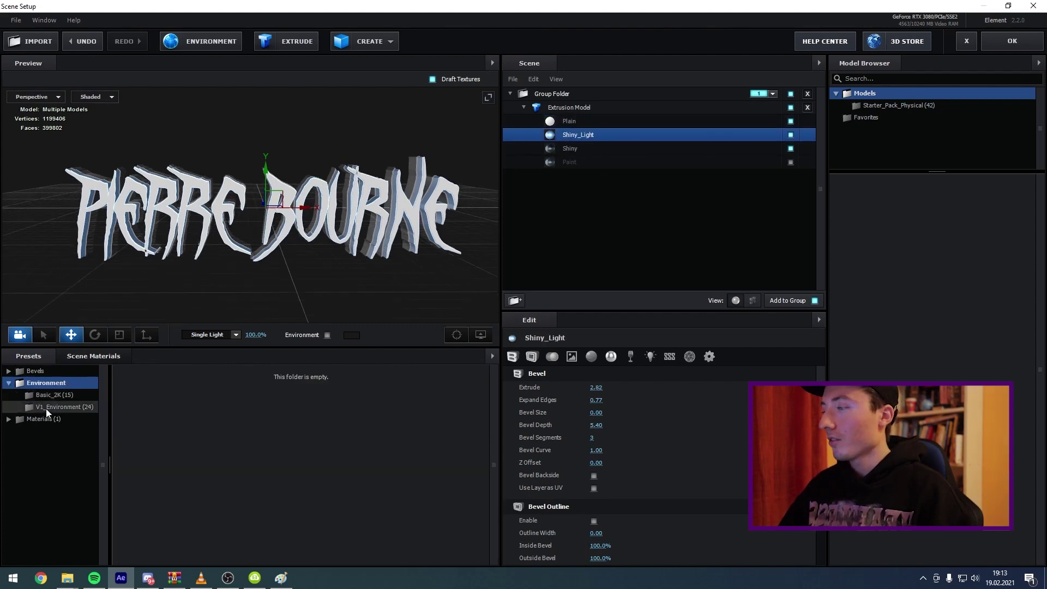
{"action": "left_click", "coordinate": [40, 420]}
{"action": "left_click", "coordinate": [38, 408]}
{"action": "left_click", "coordinate": [8, 383]}
{"action": "left_click", "coordinate": [45, 419]}
{"action": "left_click", "coordinate": [49, 419]}
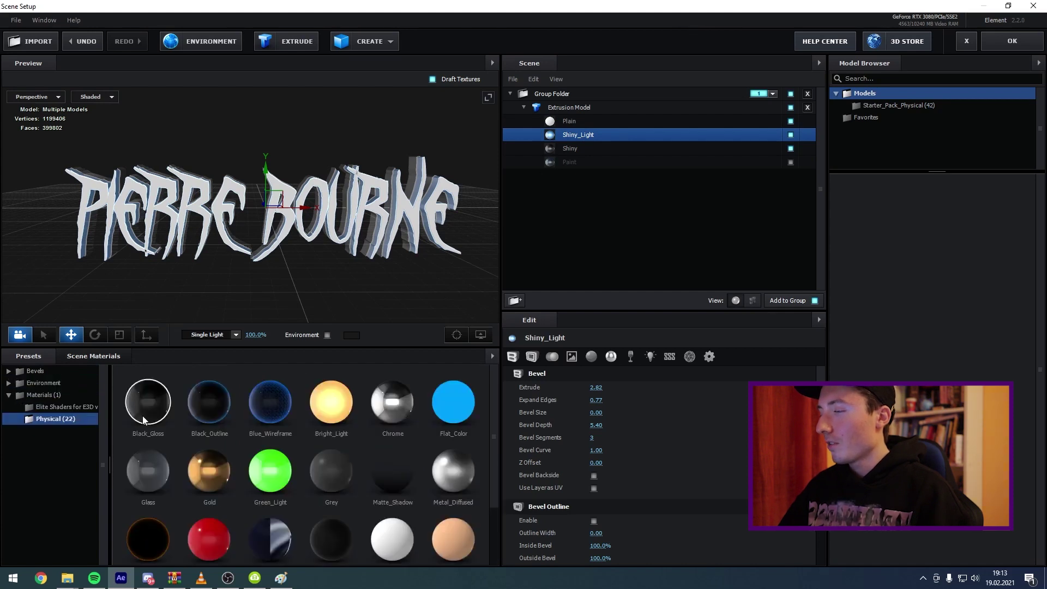
{"action": "scroll", "coordinate": [142, 419], "scroll_direction": "down", "scroll_amount": 1}
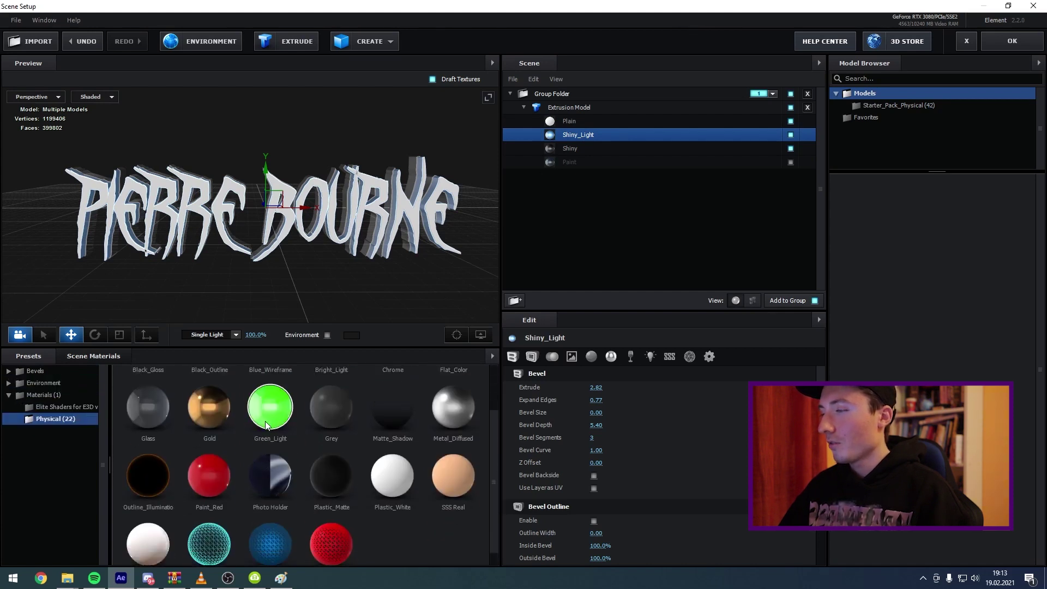
{"action": "left_click", "coordinate": [54, 406]}
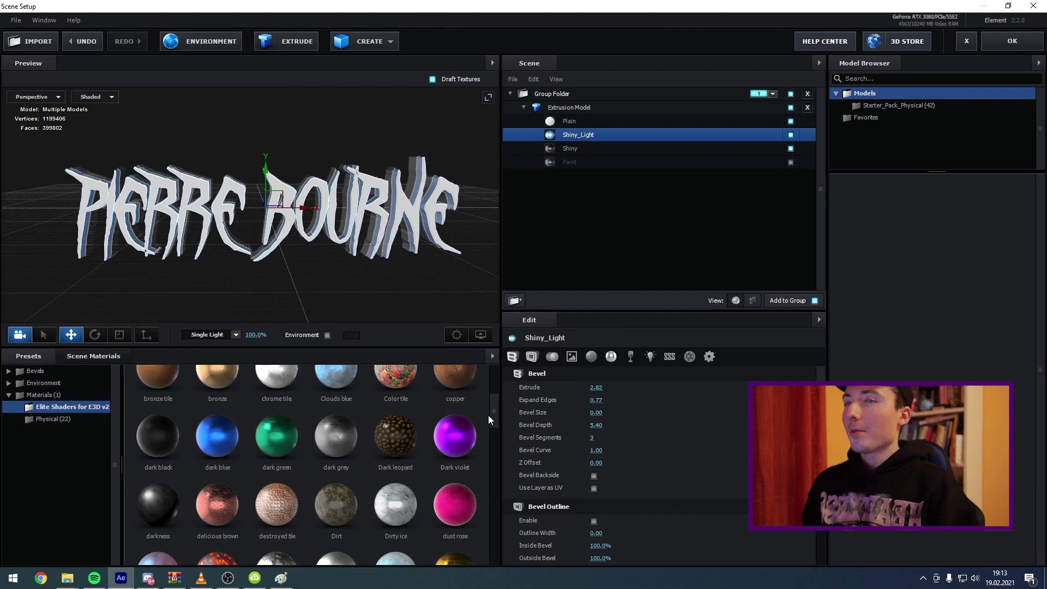
{"action": "left_click_drag", "start_coordinate": [492, 415], "coordinate": [587, 141]}
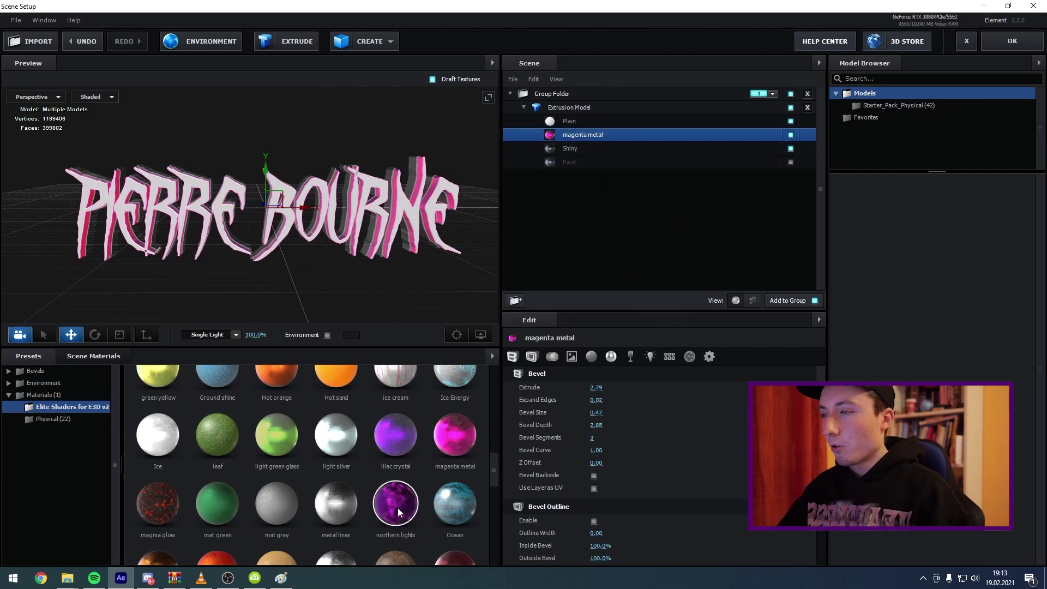
- Replace the Shiny bevel's material with the northern lights shader from the same preset collection
{"action": "mouse_move", "coordinate": [398, 508]}
{"action": "left_mouse_down"}
{"action": "mouse_move", "coordinate": [683, 355]}
{"action": "mouse_move", "coordinate": [590, 153]}
{"action": "left_mouse_up"}
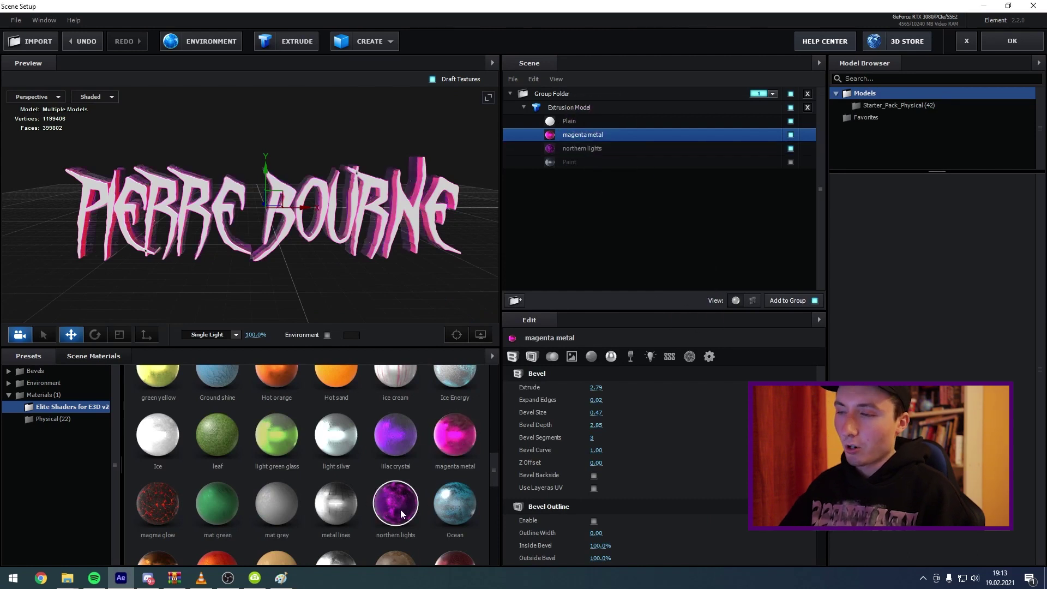
{"action": "scroll", "coordinate": [495, 469], "scroll_direction": "up", "scroll_amount": 2}
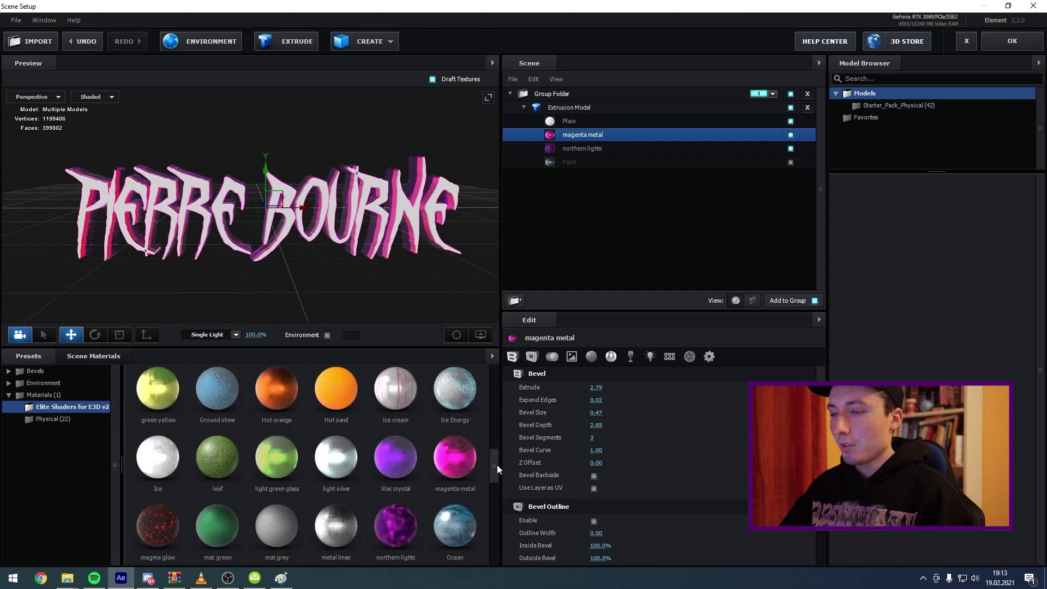
- Widen the northern lights bevel by raising its Expand Edges to about 5.5
{"action": "left_click", "coordinate": [562, 149]}
{"action": "mouse_move", "coordinate": [334, 222]}
{"action": "left_mouse_down"}
{"action": "mouse_move", "coordinate": [368, 210]}
{"action": "mouse_move", "coordinate": [318, 201]}
{"action": "mouse_move", "coordinate": [321, 228]}
{"action": "left_mouse_up"}
{"action": "left_click", "coordinate": [94, 335]}
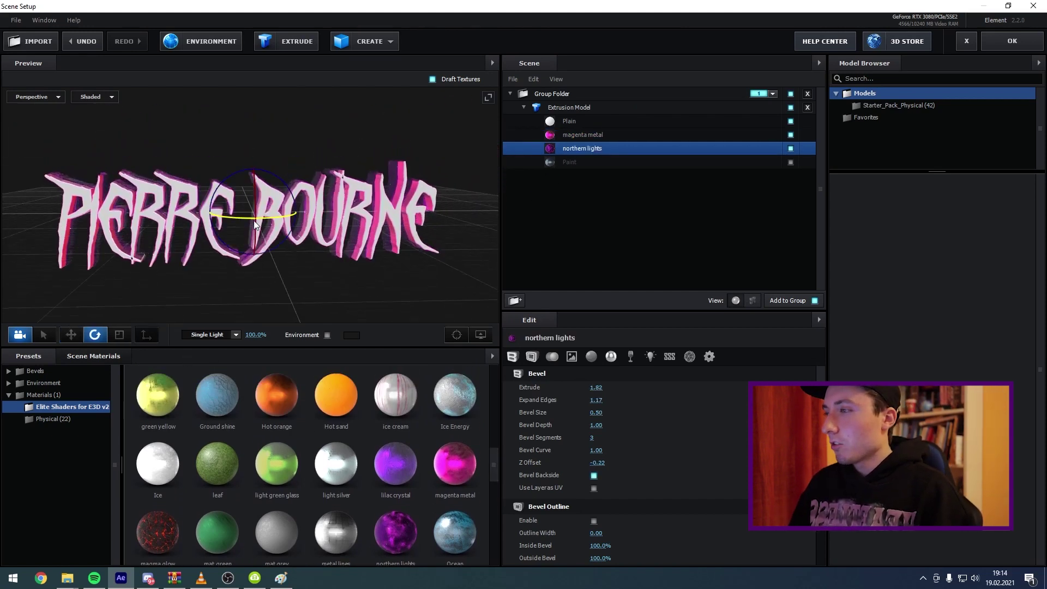
{"action": "left_click_drag", "start_coordinate": [248, 218], "coordinate": [282, 219]}
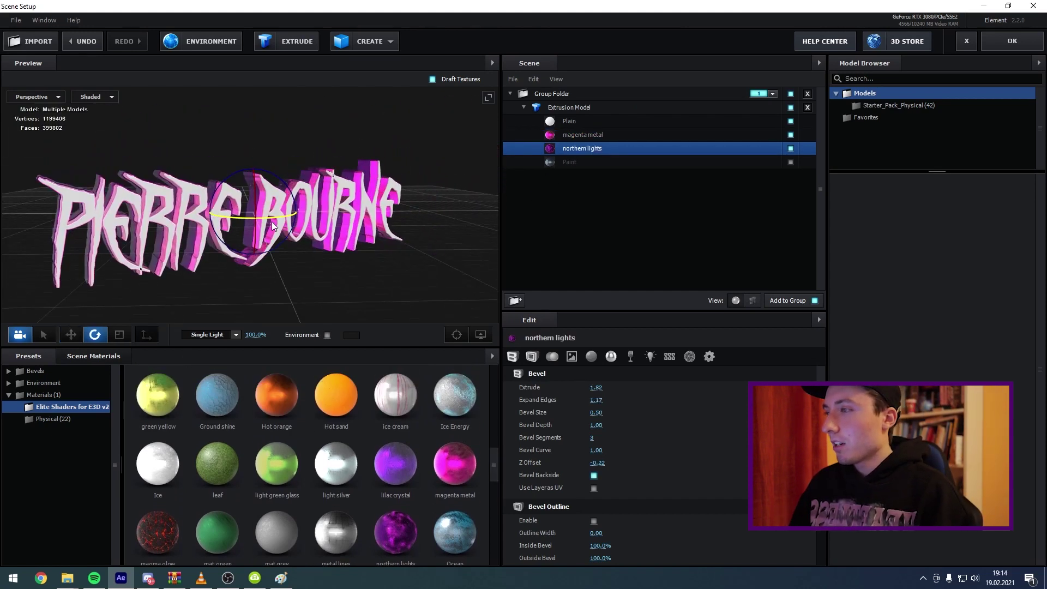
{"action": "key", "text": "ctrl+z"}
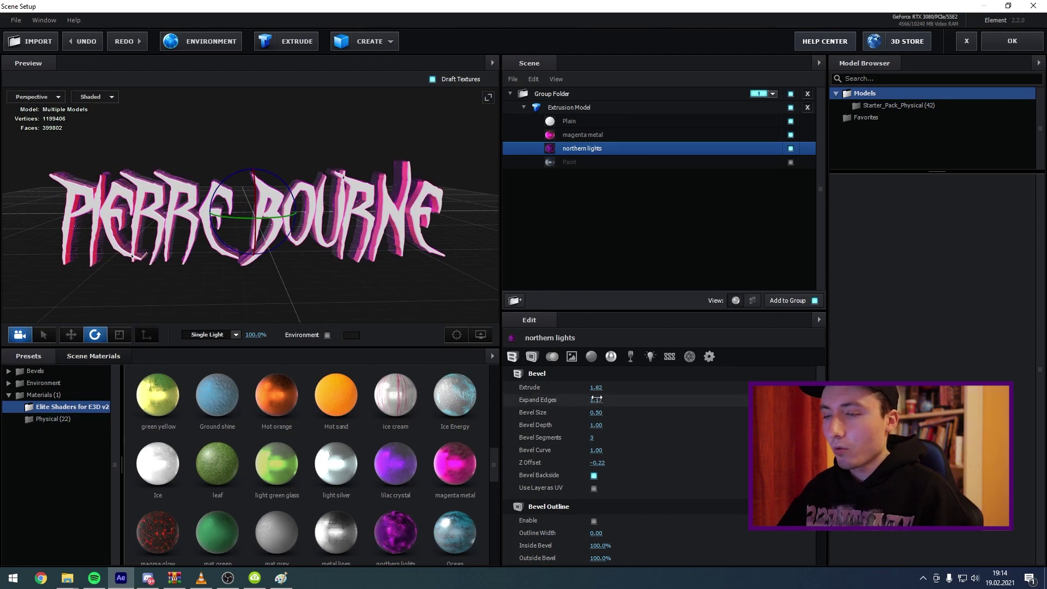
{"action": "left_click_drag", "start_coordinate": [598, 400], "coordinate": [816, 371]}
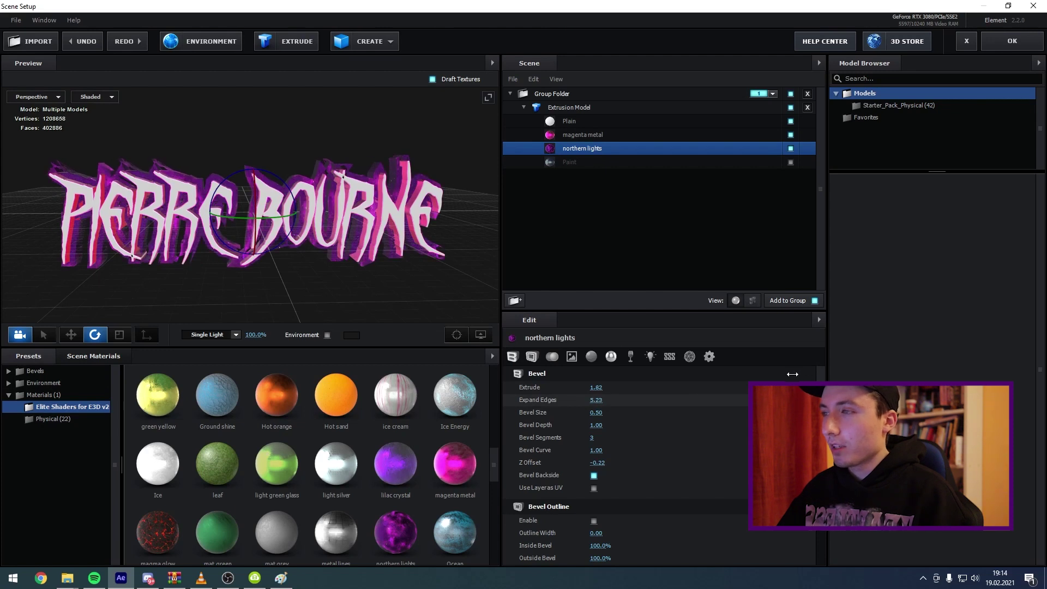
{"action": "left_click_drag", "start_coordinate": [790, 374], "coordinate": [795, 375]}
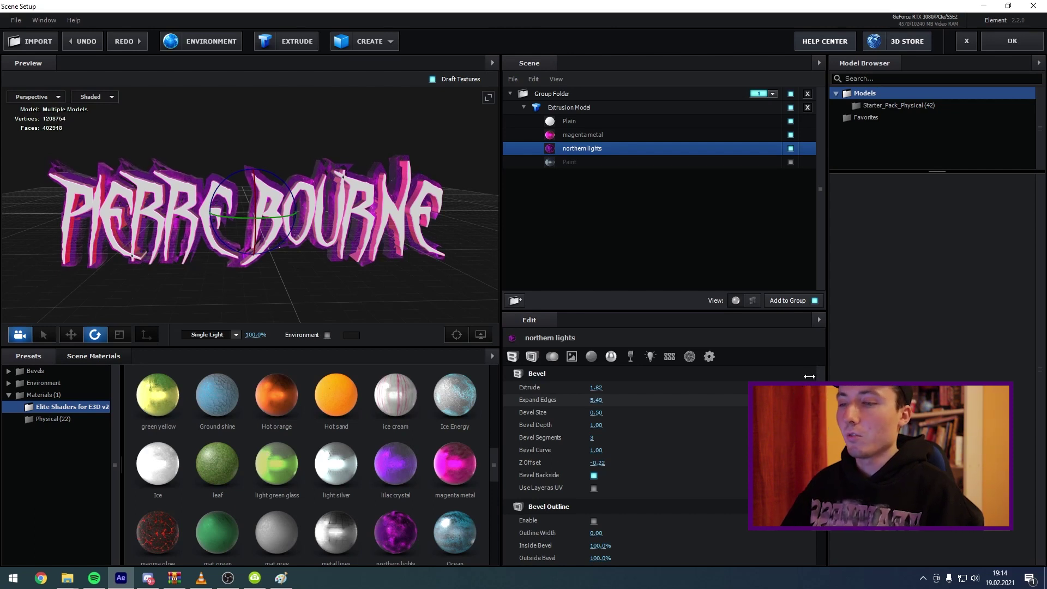
- Try a deeper Extrude of about 3.46 on the magenta metal bevel and undo it
{"action": "left_click", "coordinate": [567, 136]}
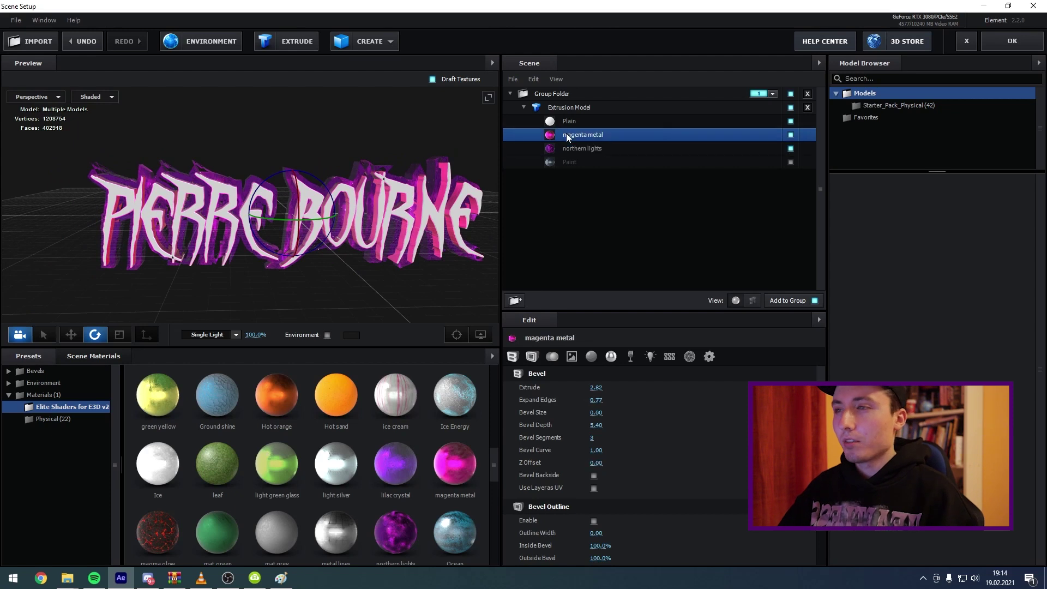
{"action": "left_click_drag", "start_coordinate": [600, 390], "coordinate": [606, 390]}
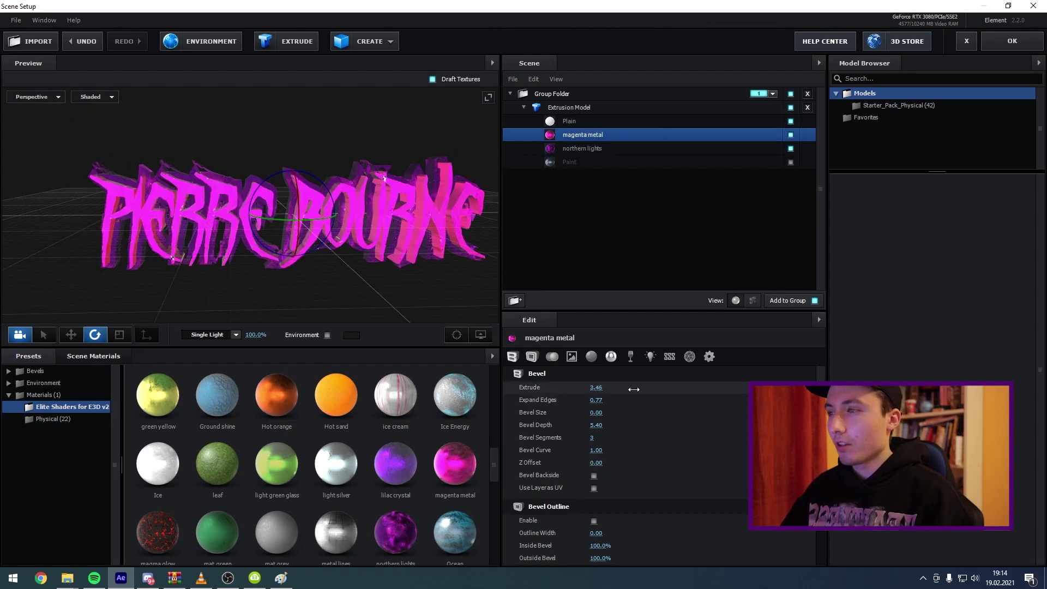
{"action": "key", "text": "ctrl+z"}
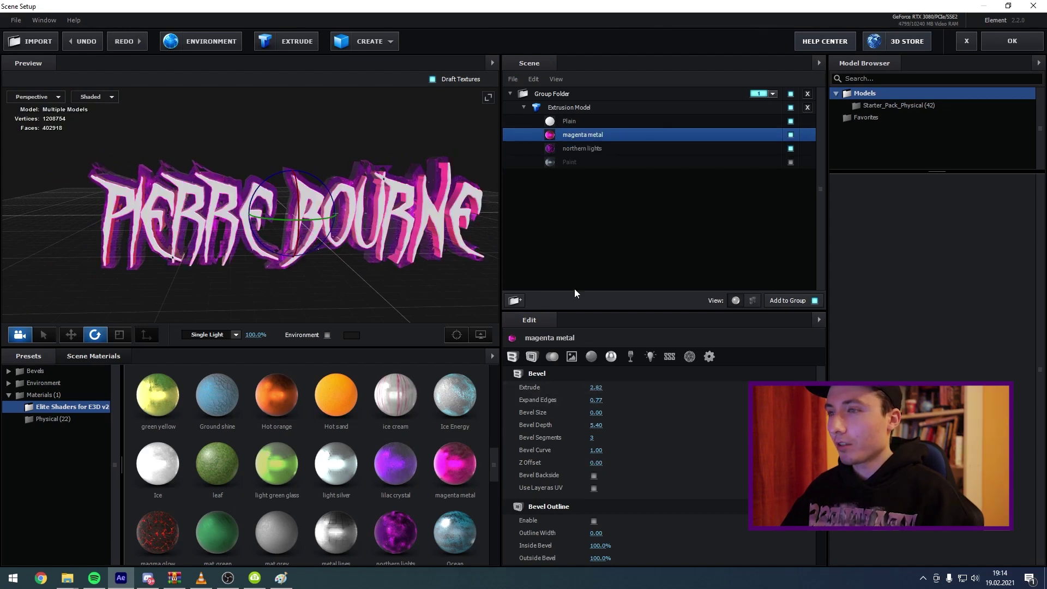
- Set the Plain bevel's Extrude to 3 and apply the scene to the composition
{"action": "left_click", "coordinate": [559, 120]}
{"action": "mouse_move", "coordinate": [599, 388]}
{"action": "left_mouse_down"}
{"action": "mouse_move", "coordinate": [641, 388]}
{"action": "mouse_move", "coordinate": [598, 389]}
{"action": "left_mouse_up"}
{"action": "left_click", "coordinate": [596, 388]}
{"action": "type", "text": "3"}
{"action": "key", "text": "Return"}
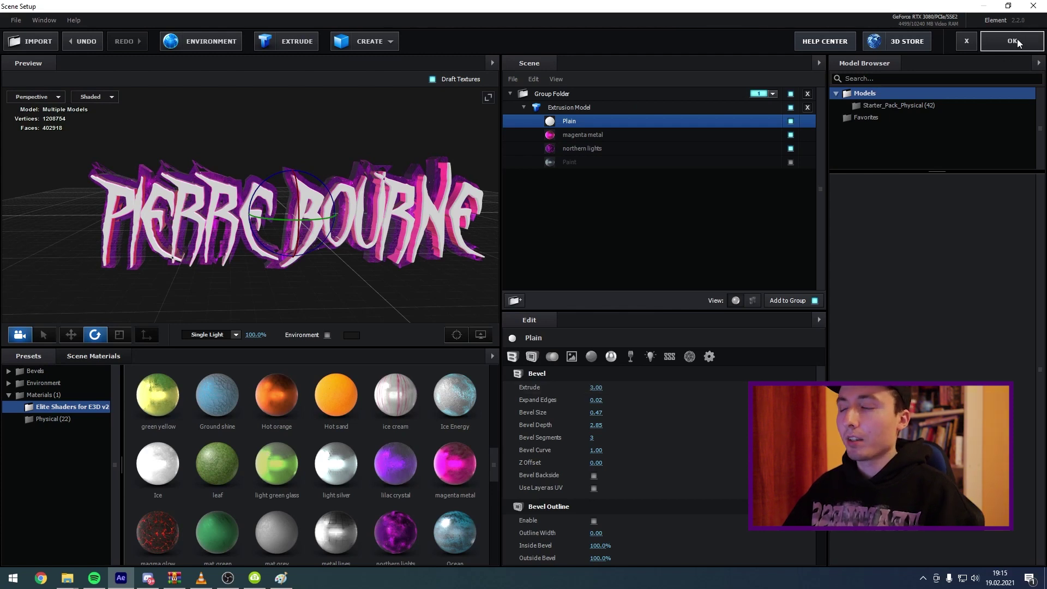
{"action": "left_click", "coordinate": [1025, 47]}
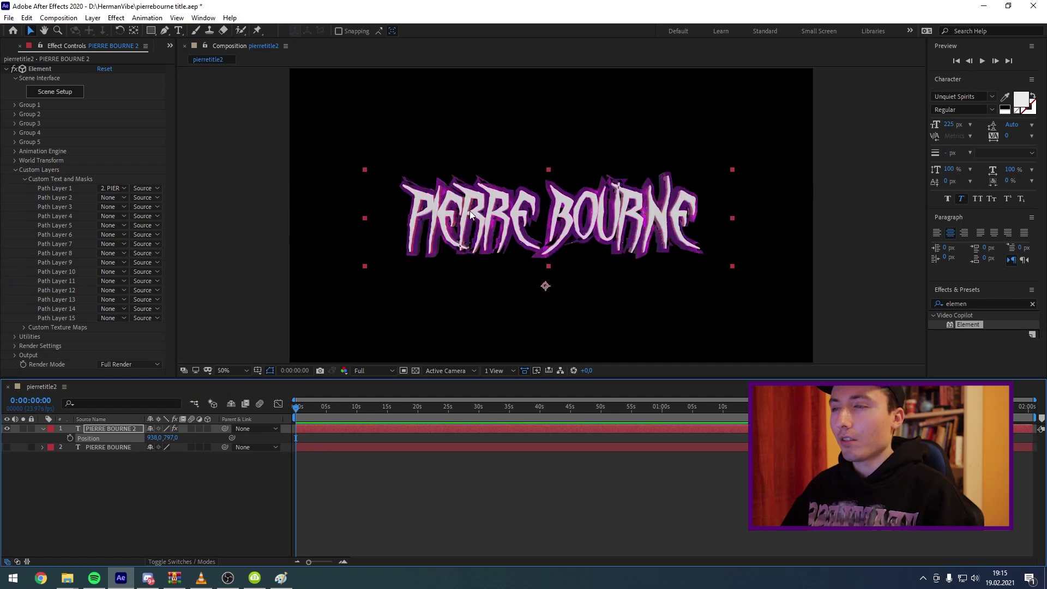
- Reopen the Element scene, set the northern lights bevel's Expand Edges to 4, and apply the scene
{"action": "left_click_drag", "start_coordinate": [682, 172], "coordinate": [672, 200]}
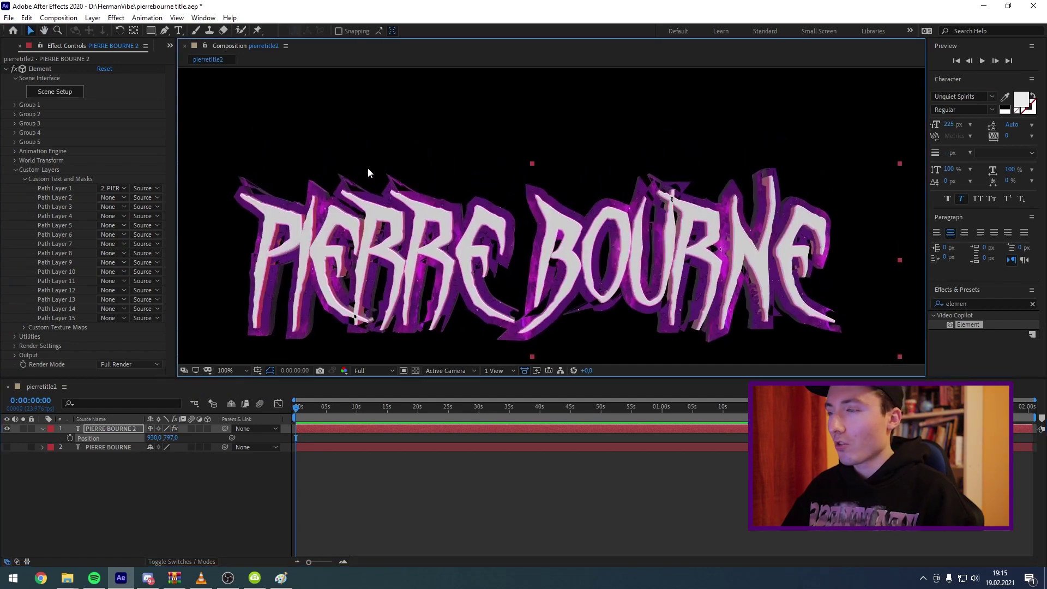
{"action": "left_click", "coordinate": [62, 91]}
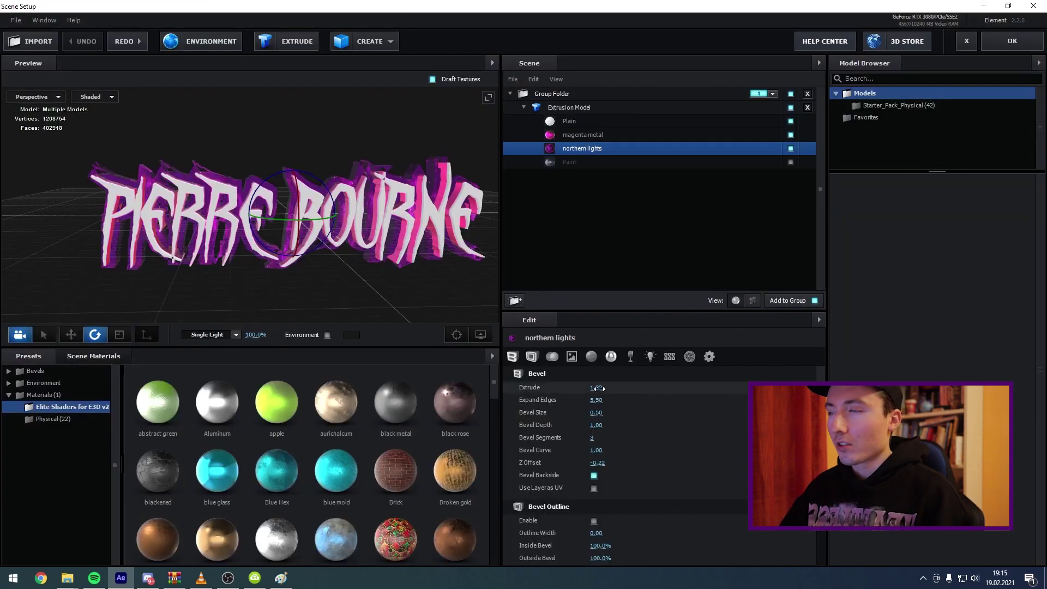
{"action": "left_click_drag", "start_coordinate": [589, 390], "coordinate": [584, 390]}
{"action": "left_click", "coordinate": [599, 401]}
{"action": "type", "text": "4"}
{"action": "key", "text": "Return"}
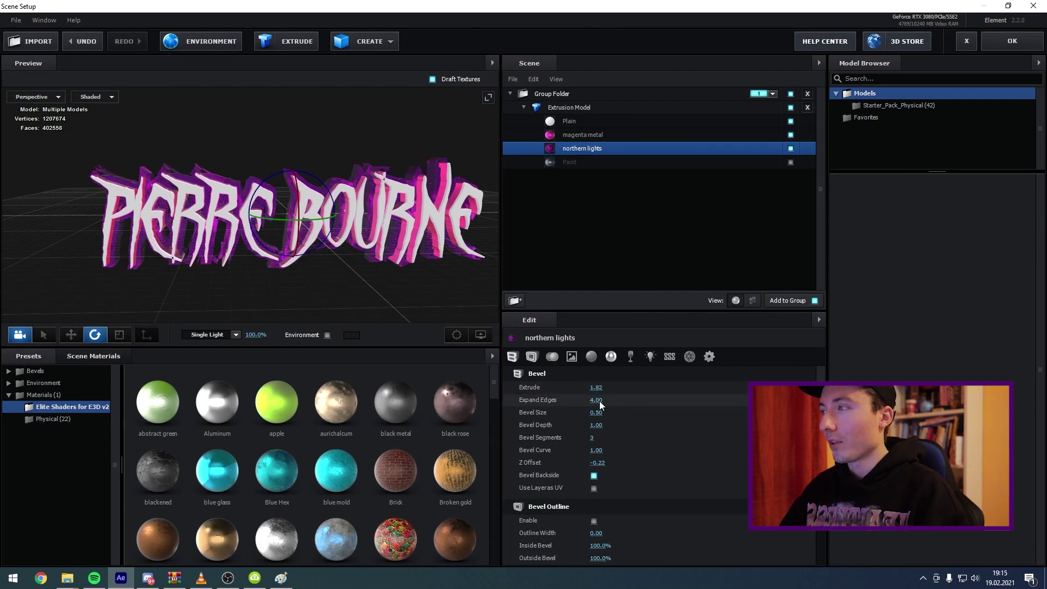
{"action": "left_click", "coordinate": [992, 44]}
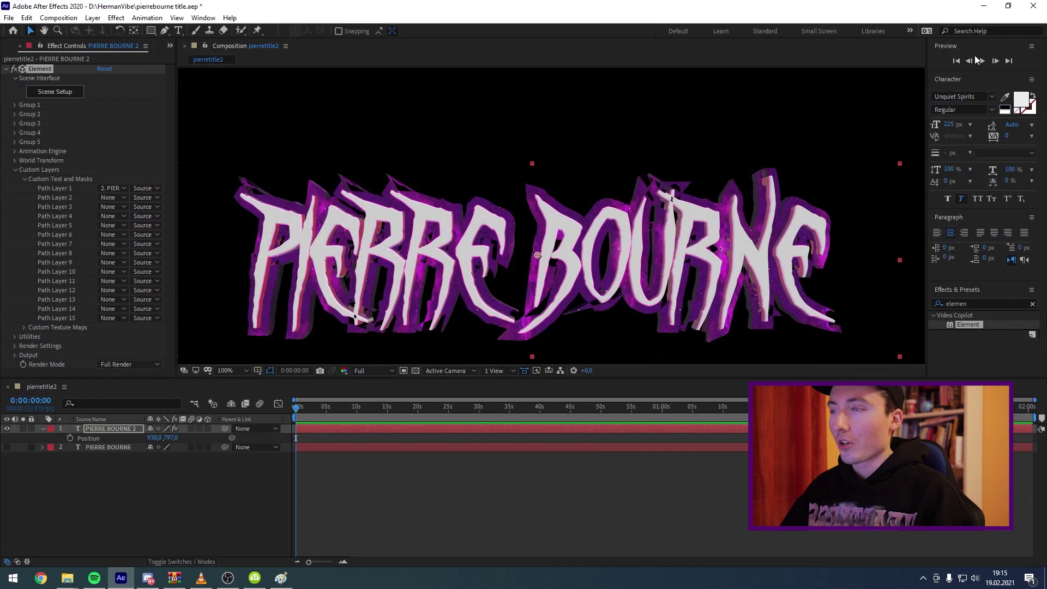
- Duplicate the PIERRE BOURNE 2 layer and expand the copy's Text, Path Options and More Options properties
{"action": "scroll", "coordinate": [630, 183], "scroll_direction": "down", "scroll_amount": 1}
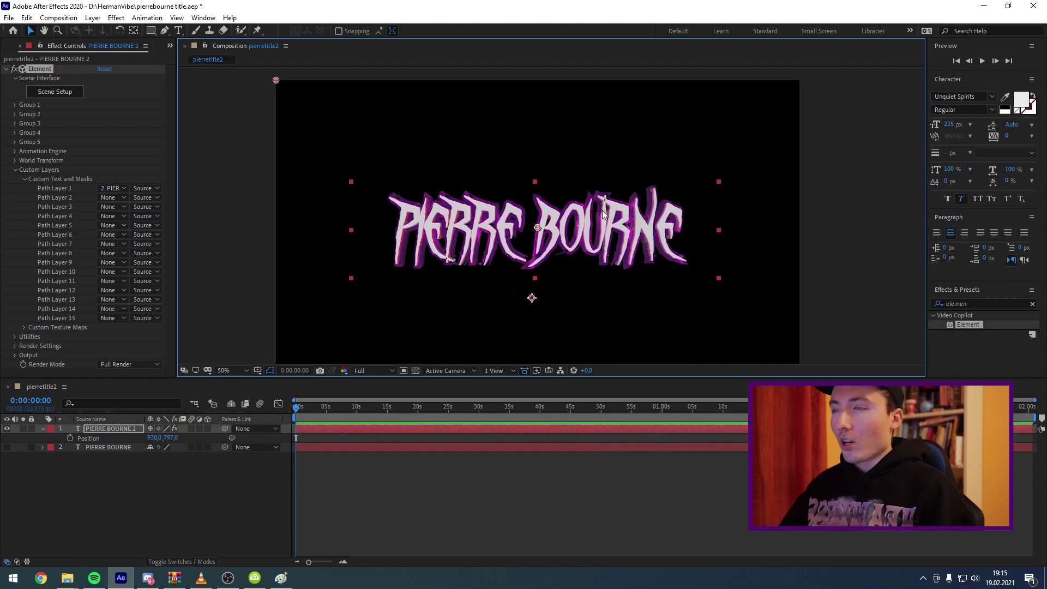
{"action": "scroll", "coordinate": [597, 218], "scroll_direction": "up", "scroll_amount": 1}
{"action": "scroll", "coordinate": [595, 219], "scroll_direction": "down", "scroll_amount": 1}
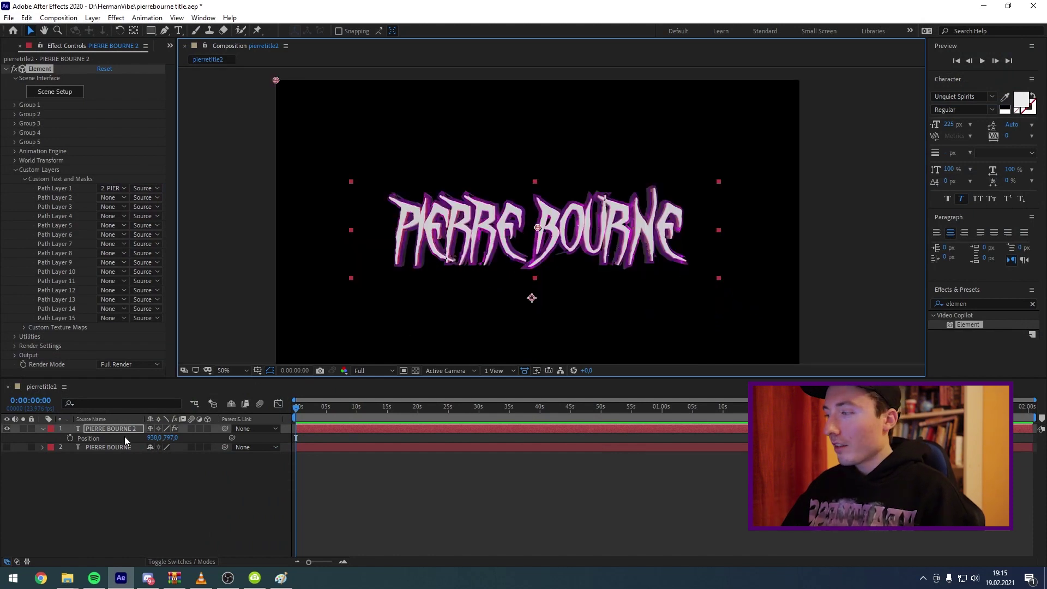
{"action": "left_click", "coordinate": [88, 447]}
{"action": "left_click", "coordinate": [109, 431]}
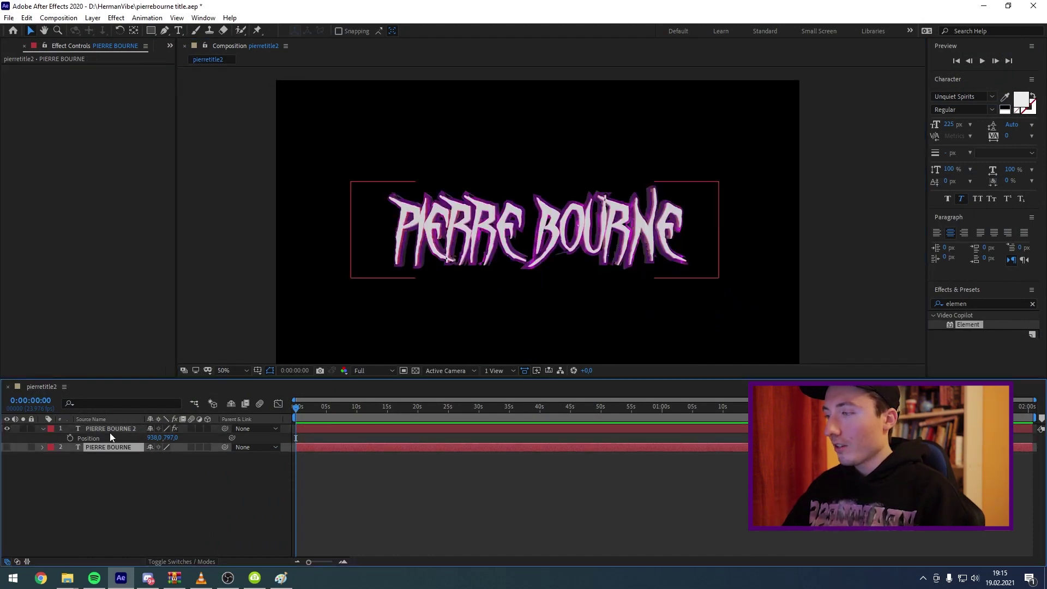
{"action": "left_click", "coordinate": [132, 438]}
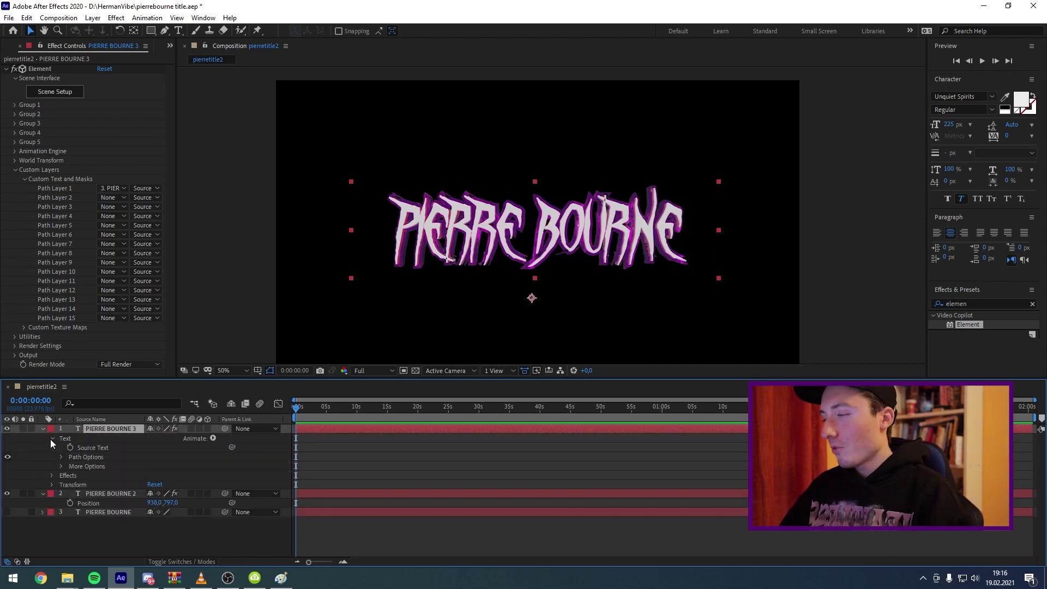
{"action": "left_click", "coordinate": [61, 457]}
{"action": "left_click", "coordinate": [61, 476]}
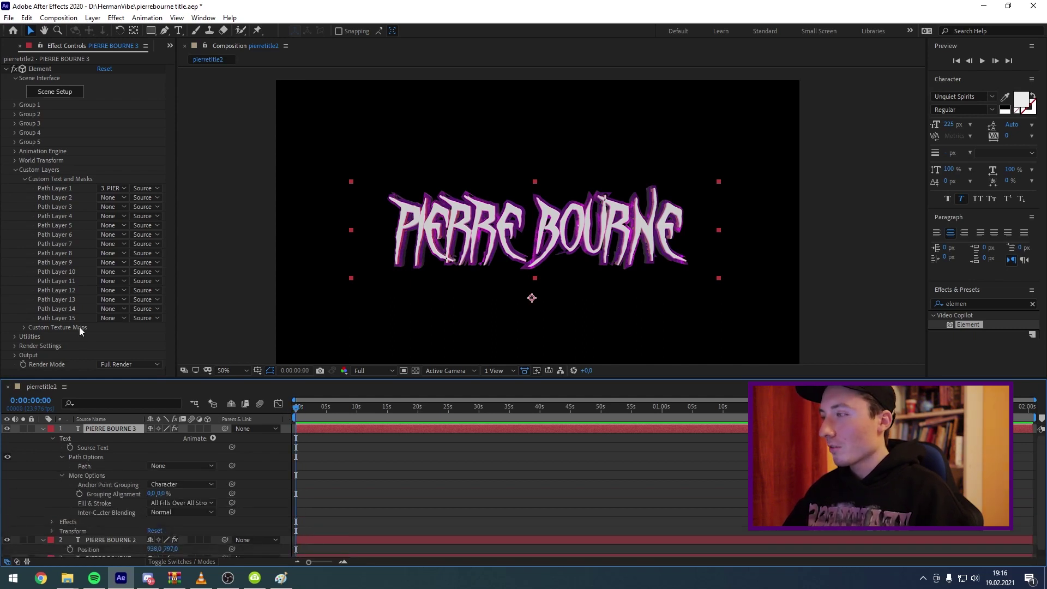
- In Group 1's Particle Replicator, keyframe X Rotation from -30° at 0:00:00:00 to +20° at 0:00:01:03
{"action": "left_click", "coordinate": [14, 336]}
{"action": "left_click", "coordinate": [15, 105]}
{"action": "left_click", "coordinate": [24, 125]}
{"action": "left_click", "coordinate": [33, 171]}
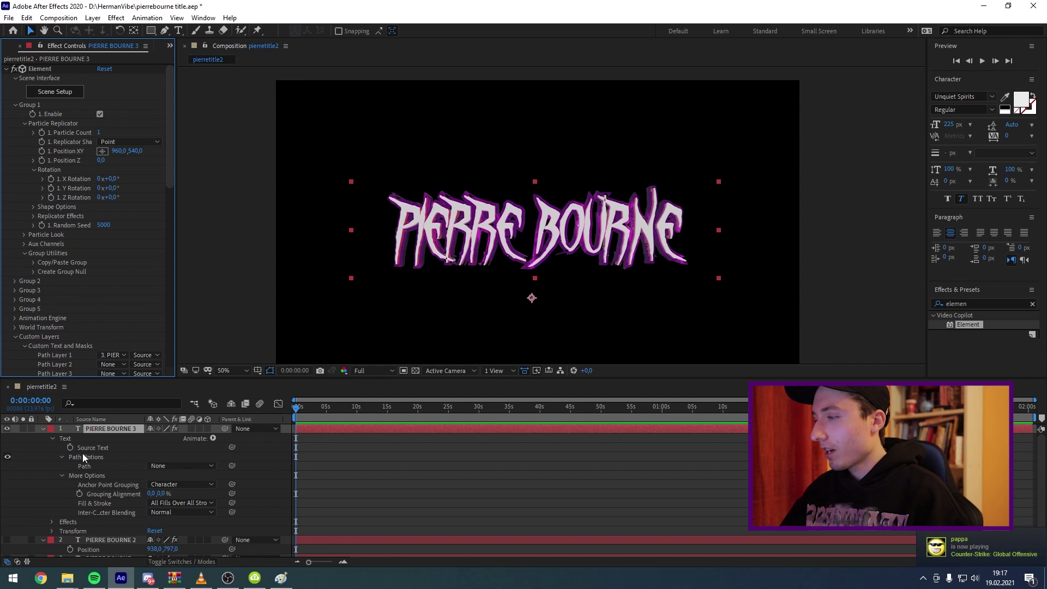
{"action": "left_click_drag", "start_coordinate": [113, 189], "coordinate": [122, 190]}
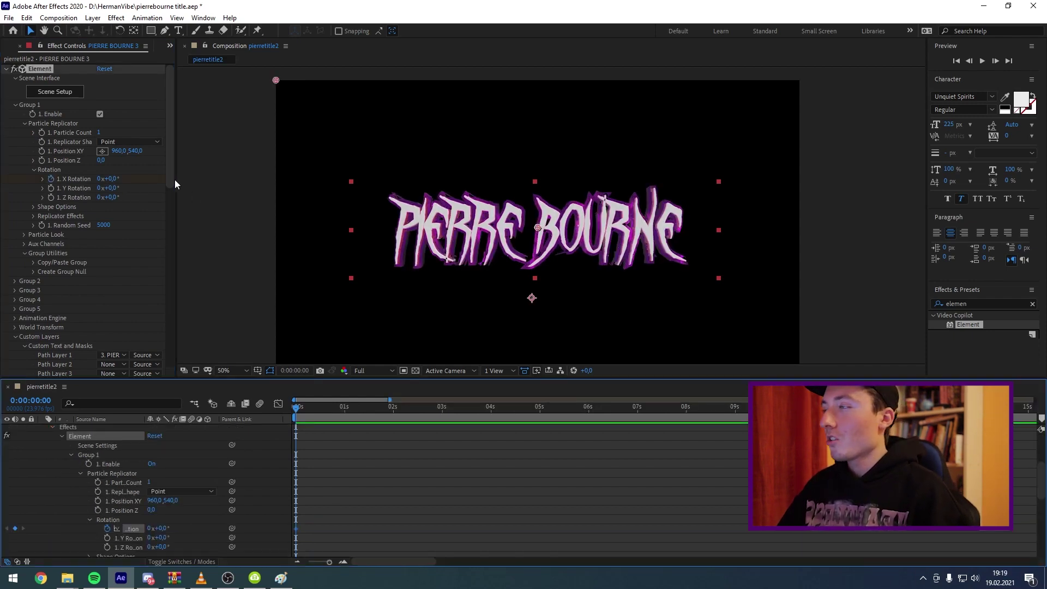
{"action": "left_click_drag", "start_coordinate": [315, 410], "coordinate": [277, 408]}
{"action": "left_click_drag", "start_coordinate": [110, 179], "coordinate": [92, 178]}
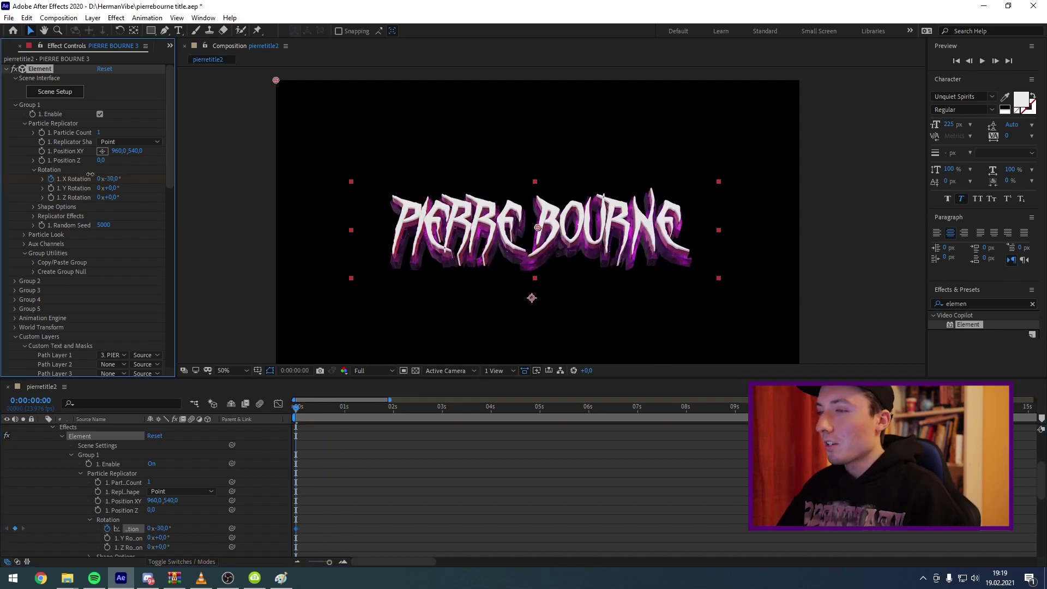
{"action": "left_click_drag", "start_coordinate": [326, 408], "coordinate": [351, 410]}
{"action": "left_click_drag", "start_coordinate": [117, 178], "coordinate": [145, 186]}
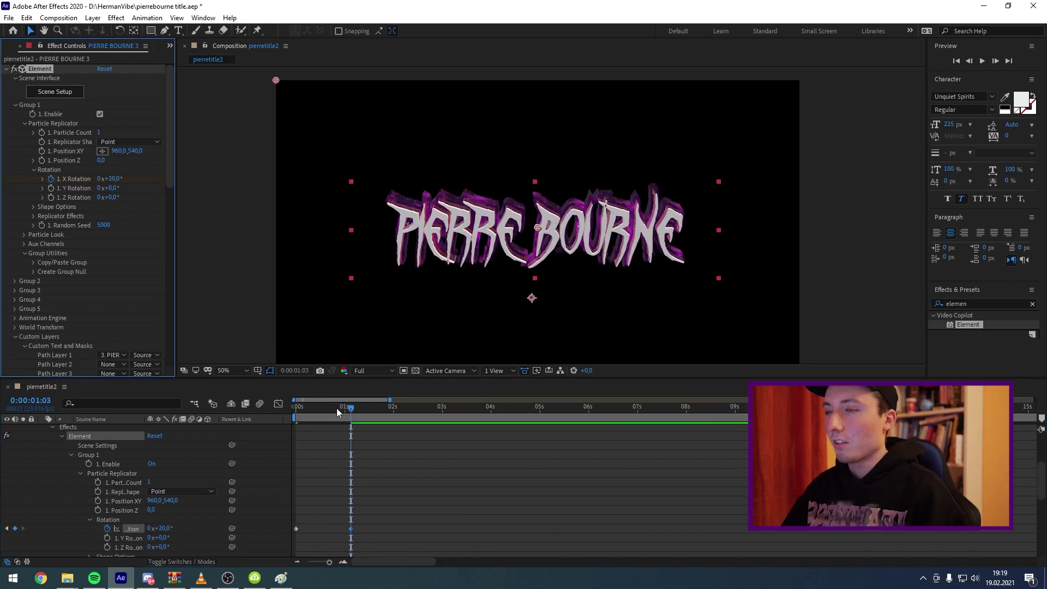
- Preview the tilt animation and apply Easy Ease to both X Rotation keyframes
{"action": "left_click_drag", "start_coordinate": [348, 409], "coordinate": [275, 418]}
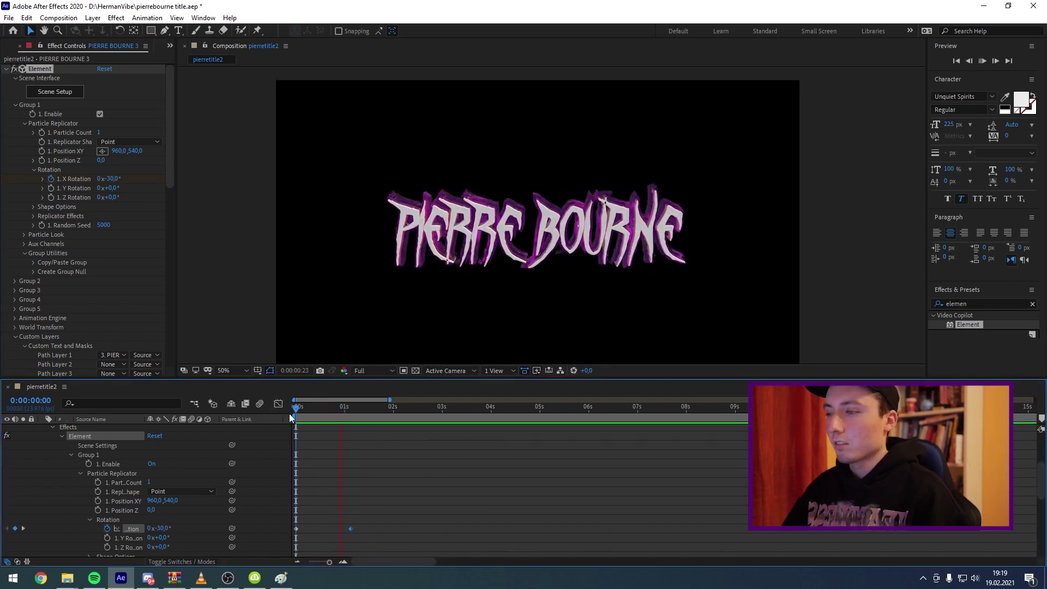
{"action": "key", "text": "space"}
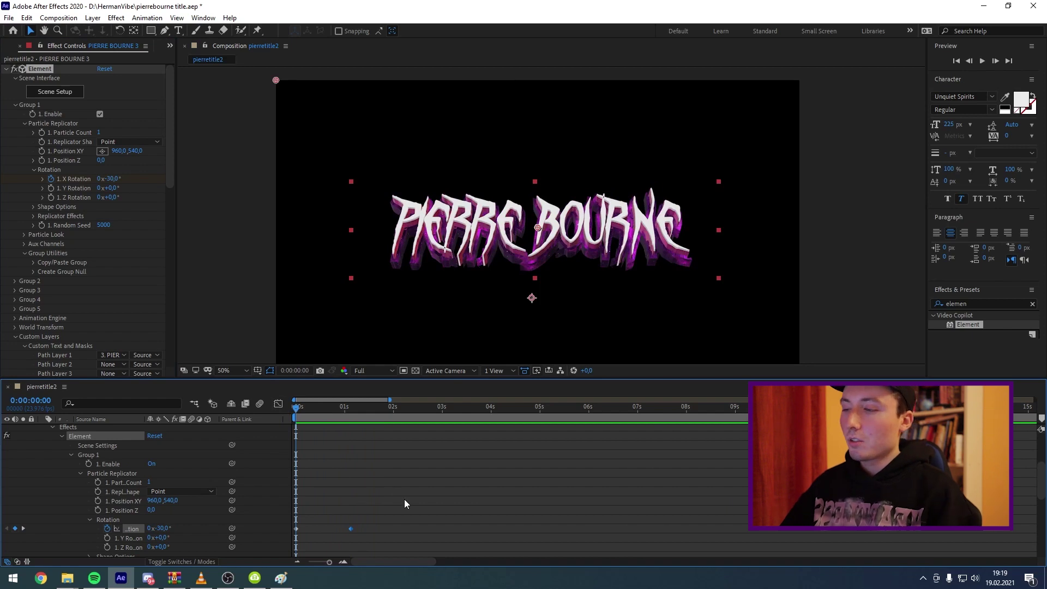
{"action": "left_click_drag", "start_coordinate": [408, 500], "coordinate": [273, 480]}
{"action": "key", "text": "F9"}
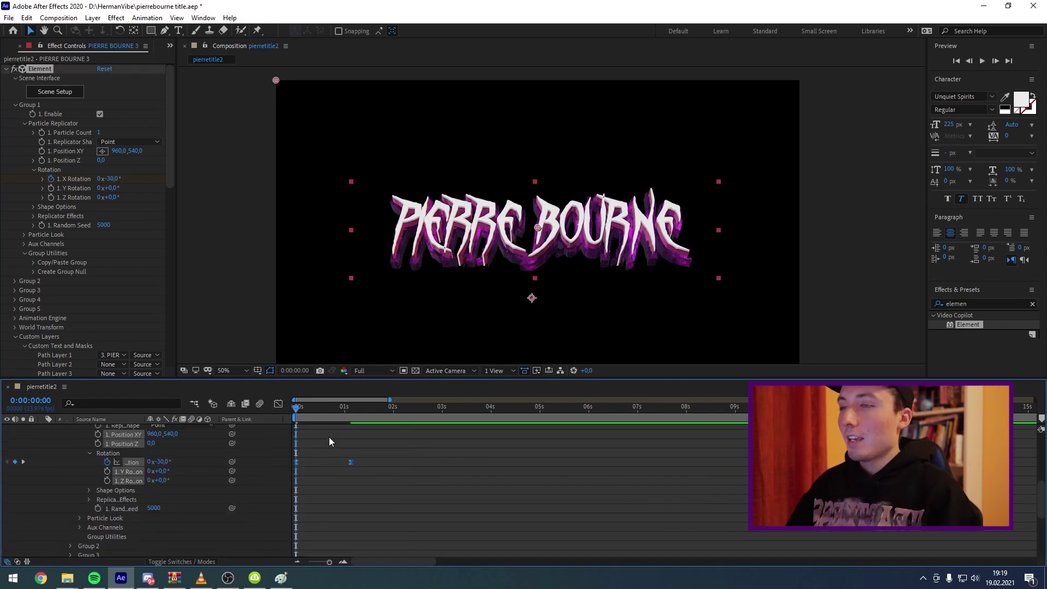
{"action": "key", "text": "k"}
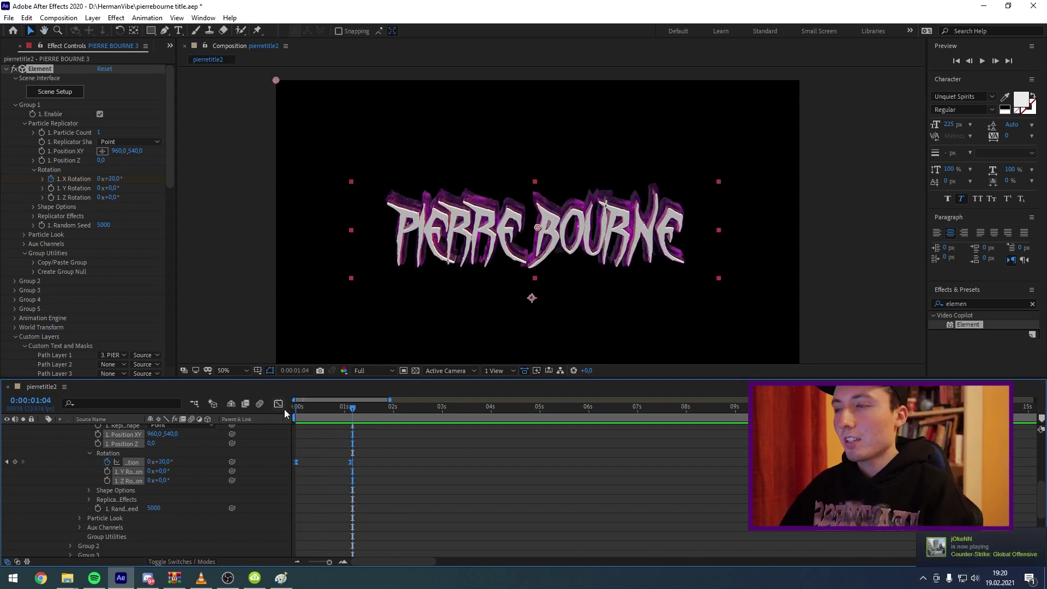
{"action": "scroll", "coordinate": [368, 464], "scroll_direction": "up", "scroll_amount": 2}
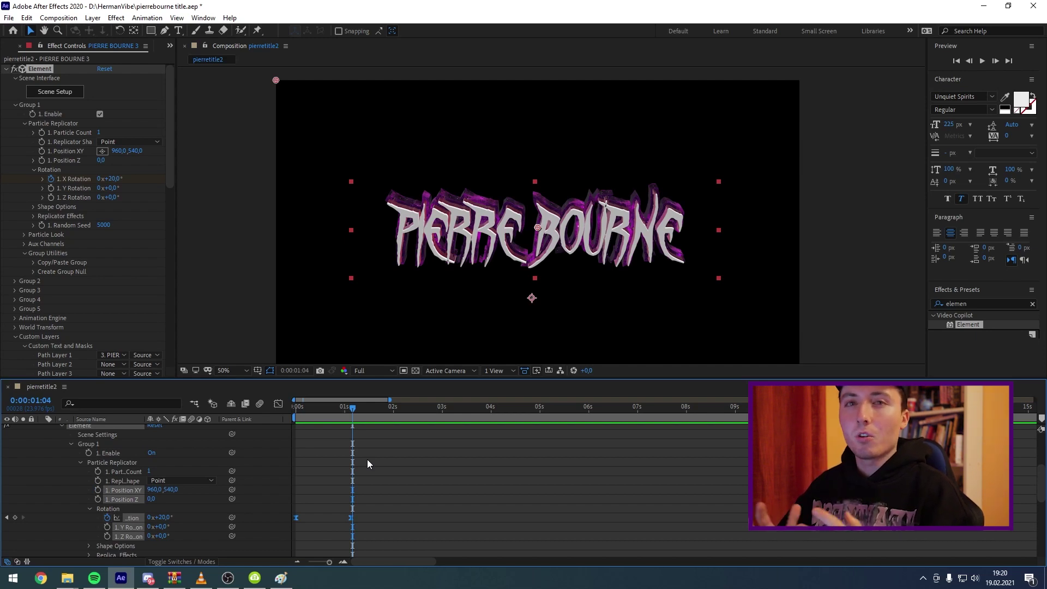
- Enable Multi-Object in Group 1's Particle Look settings
{"action": "left_click", "coordinate": [24, 124]}
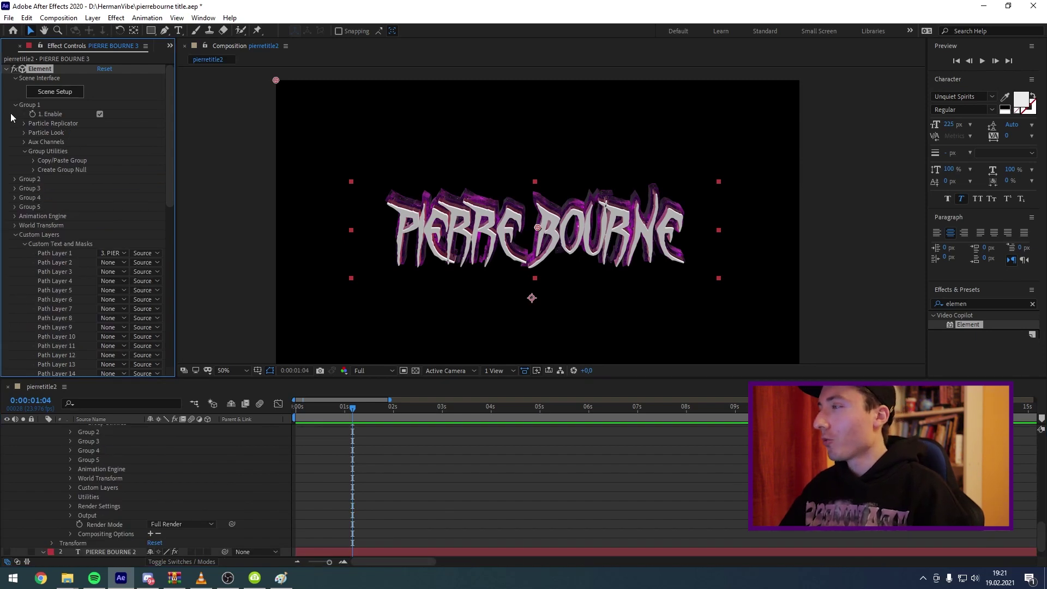
{"action": "left_click", "coordinate": [25, 132]}
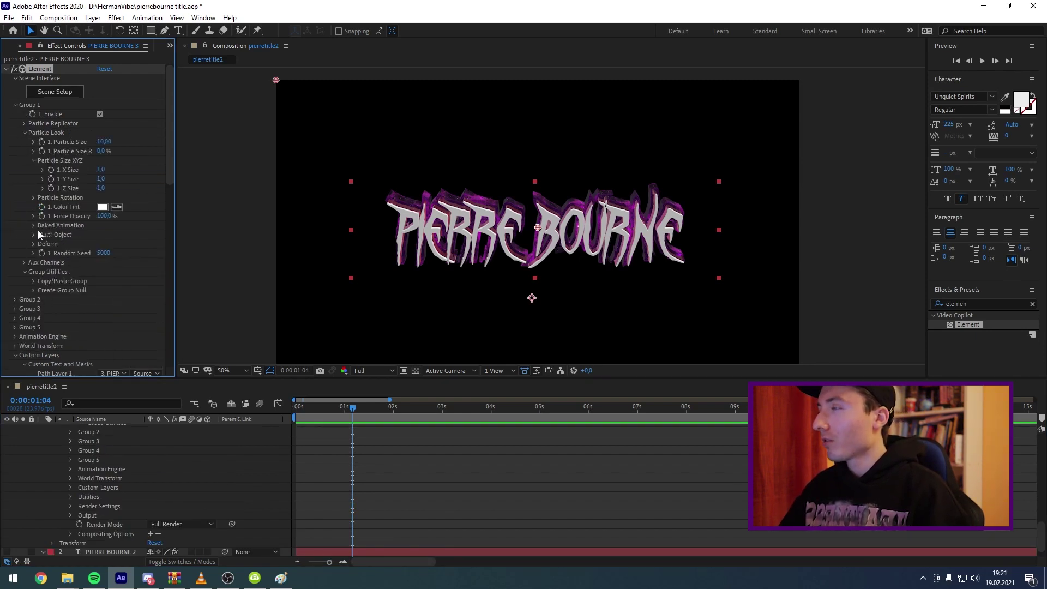
{"action": "left_click", "coordinate": [33, 235]}
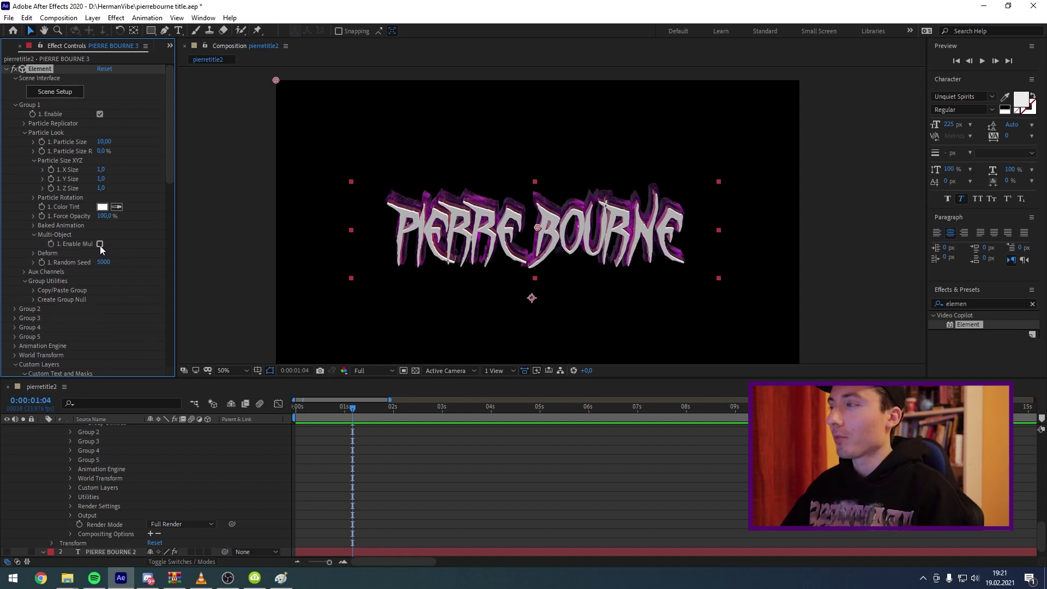
{"action": "left_click", "coordinate": [100, 245]}
- At the start of the timeline, try a Multi-Object rotation of about +23° in Group 1
{"action": "left_click_drag", "start_coordinate": [347, 413], "coordinate": [293, 409]}
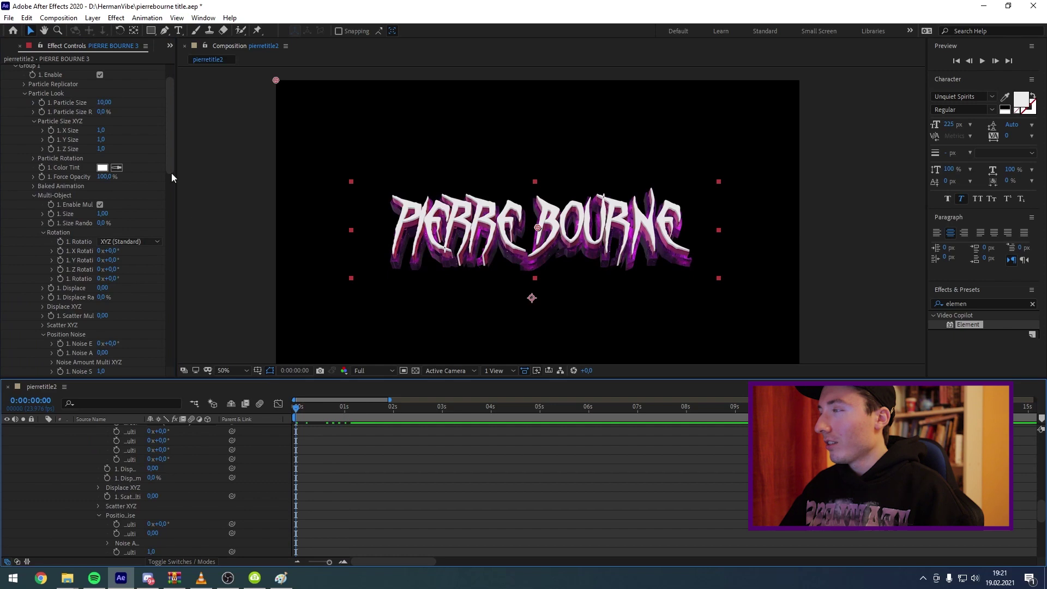
{"action": "mouse_move", "coordinate": [169, 155]}
{"action": "left_mouse_down"}
{"action": "mouse_move", "coordinate": [166, 132]}
{"action": "mouse_move", "coordinate": [170, 159]}
{"action": "left_mouse_up"}
{"action": "scroll", "coordinate": [169, 155], "scroll_direction": "up", "scroll_amount": 2}
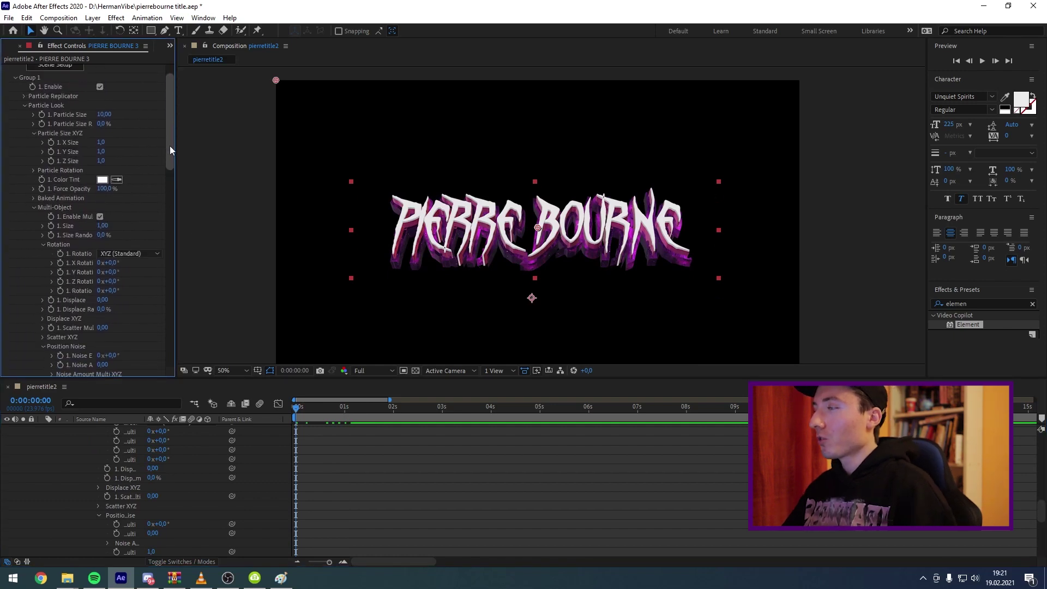
{"action": "left_click_drag", "start_coordinate": [113, 290], "coordinate": [116, 291]}
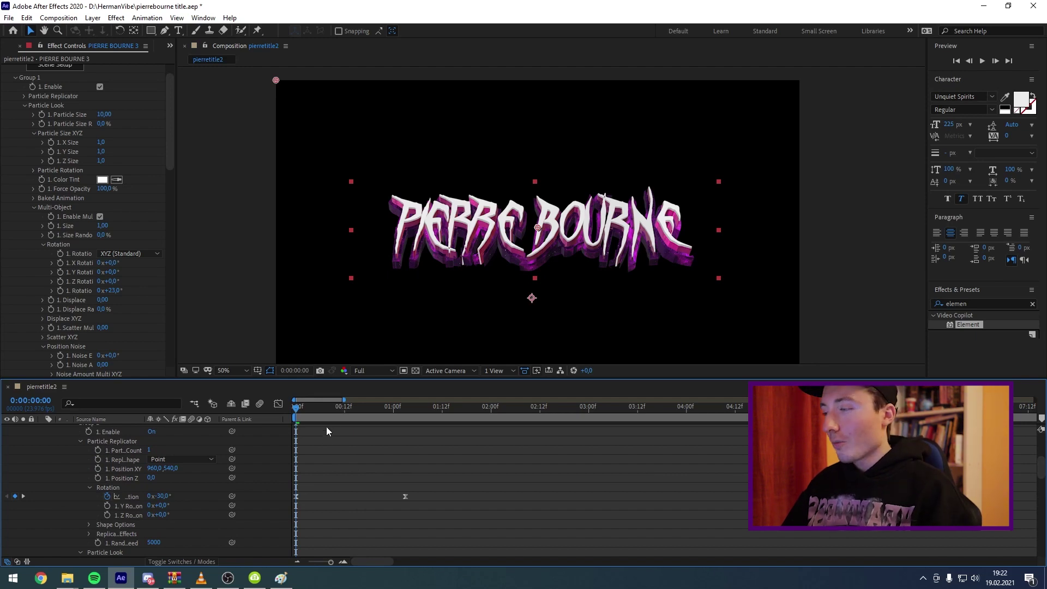
- Keyframe the Multi-Object rotation from 0° at 0:00:00:14 to +55° at 0:00:01:03 and apply Easy Ease to both keyframes
{"action": "left_click_drag", "start_coordinate": [336, 413], "coordinate": [376, 417]}
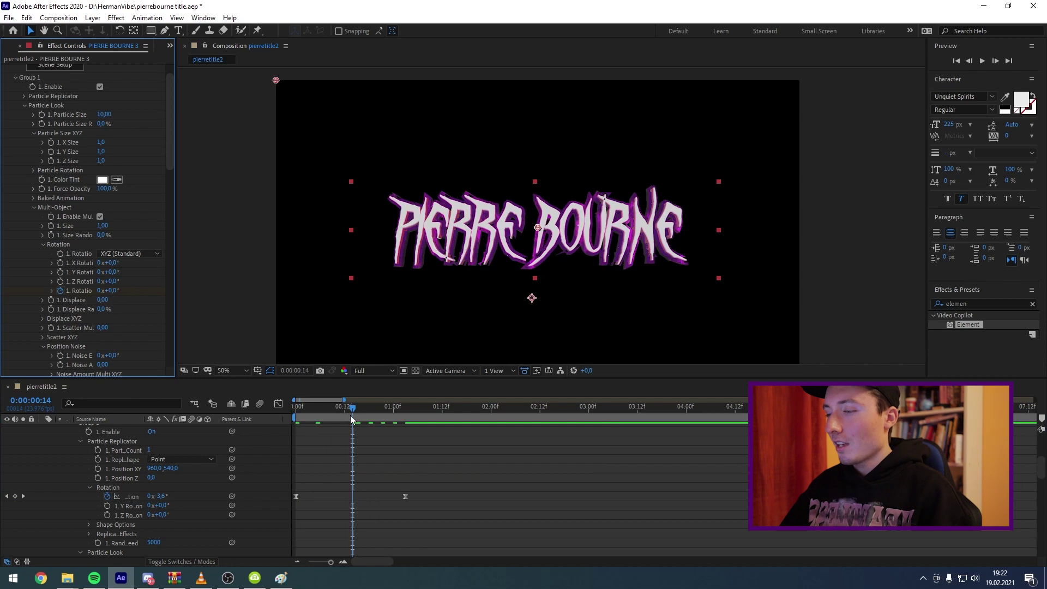
{"action": "left_click_drag", "start_coordinate": [355, 407], "coordinate": [406, 417]}
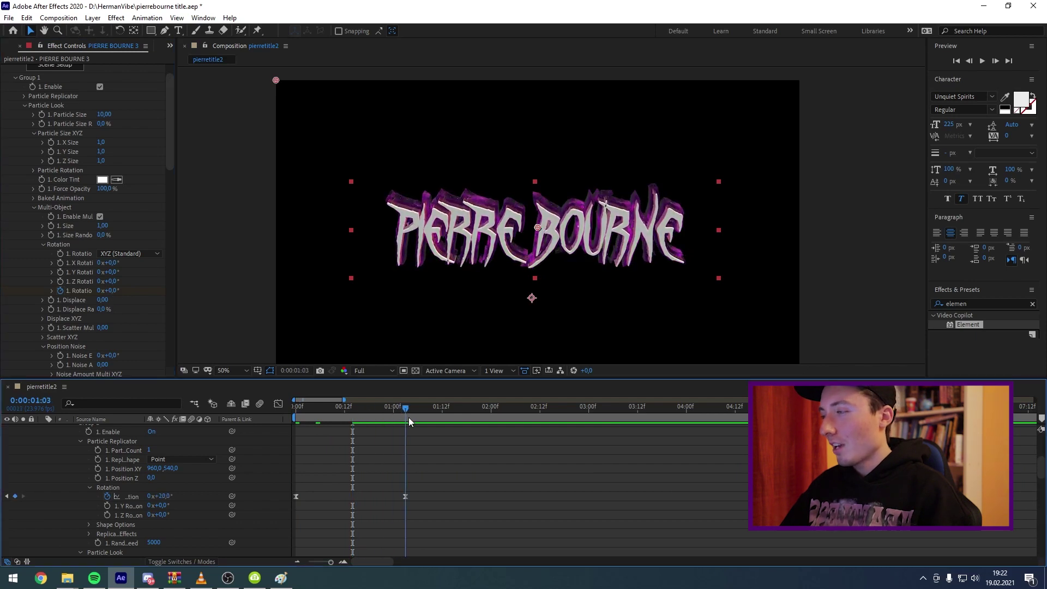
{"action": "left_click_drag", "start_coordinate": [112, 291], "coordinate": [141, 288]}
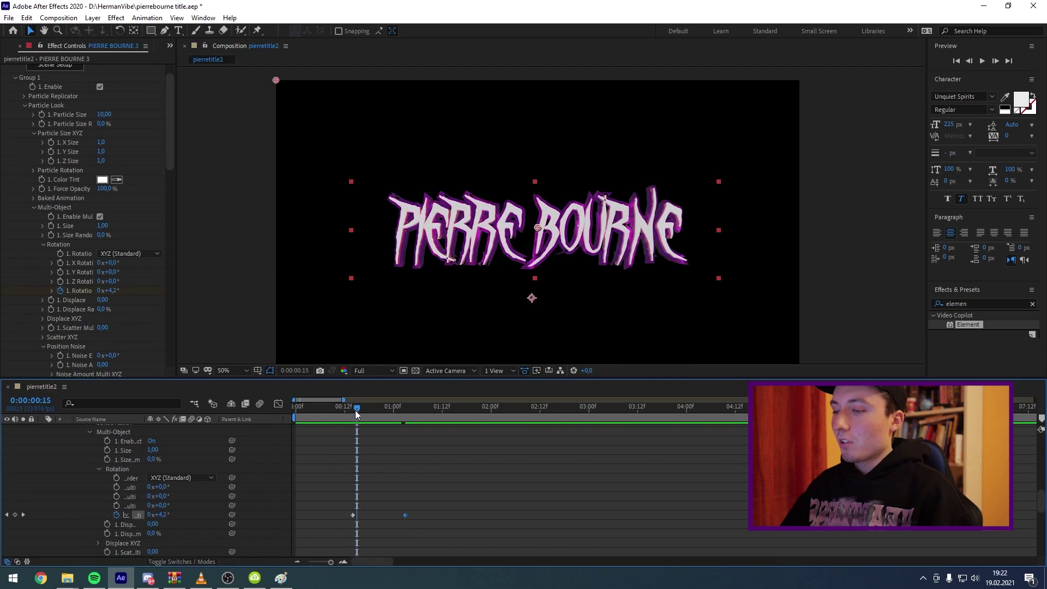
{"action": "left_click_drag", "start_coordinate": [357, 410], "coordinate": [352, 410]}
{"action": "left_click_drag", "start_coordinate": [341, 497], "coordinate": [467, 531]}
{"action": "key", "text": "F9"}
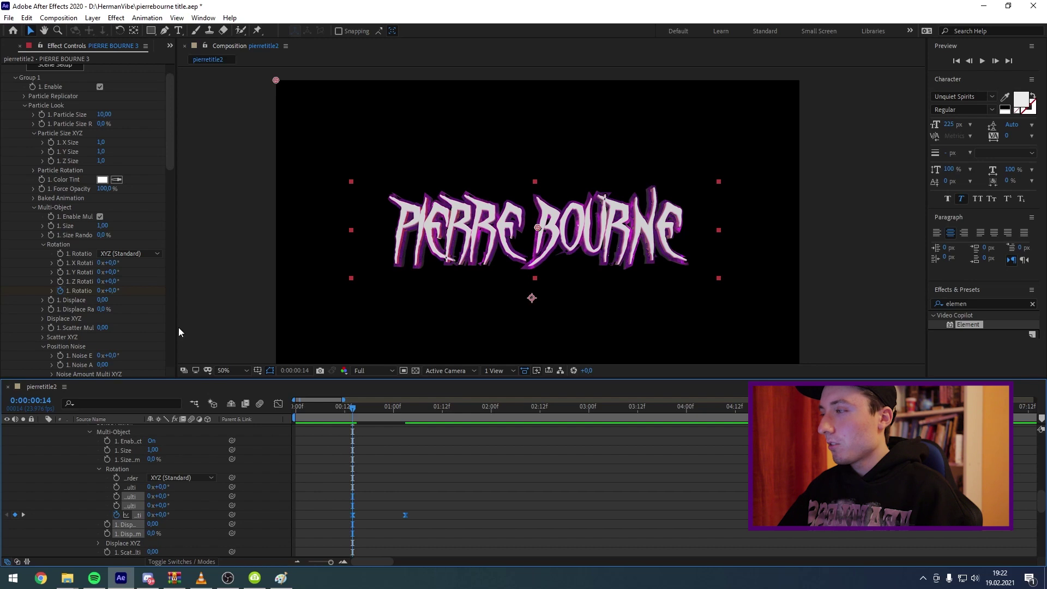
- Keyframe the Multi-Object Displace from 0.00 at 0:00:00:14 to 0.08 at 0:00:01:03, with Easy Ease on both keyframes
{"action": "left_click", "coordinate": [51, 301]}
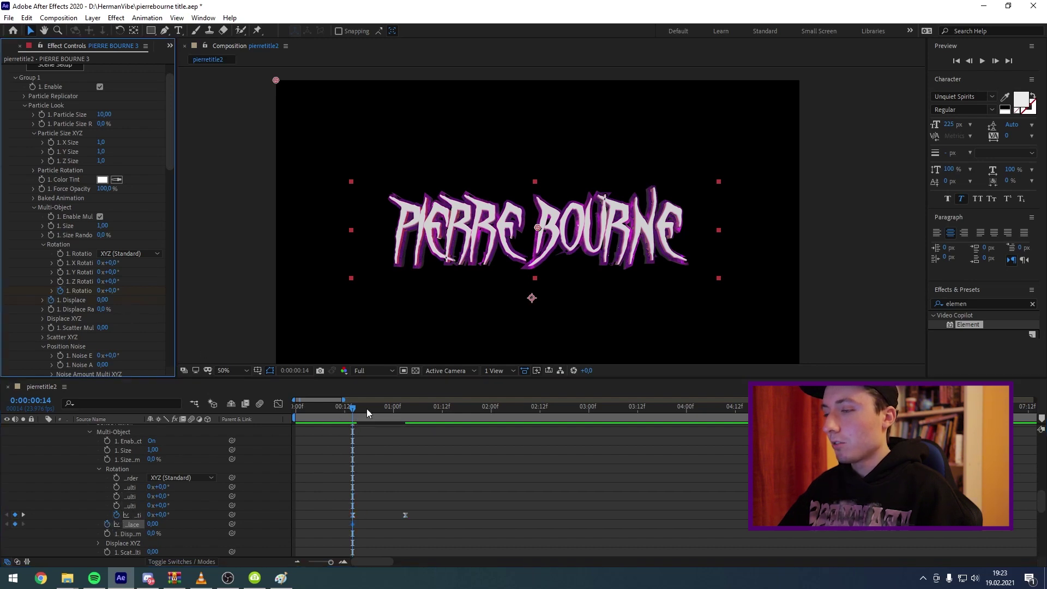
{"action": "left_click", "coordinate": [407, 415]}
{"action": "left_click_drag", "start_coordinate": [103, 300], "coordinate": [119, 306]}
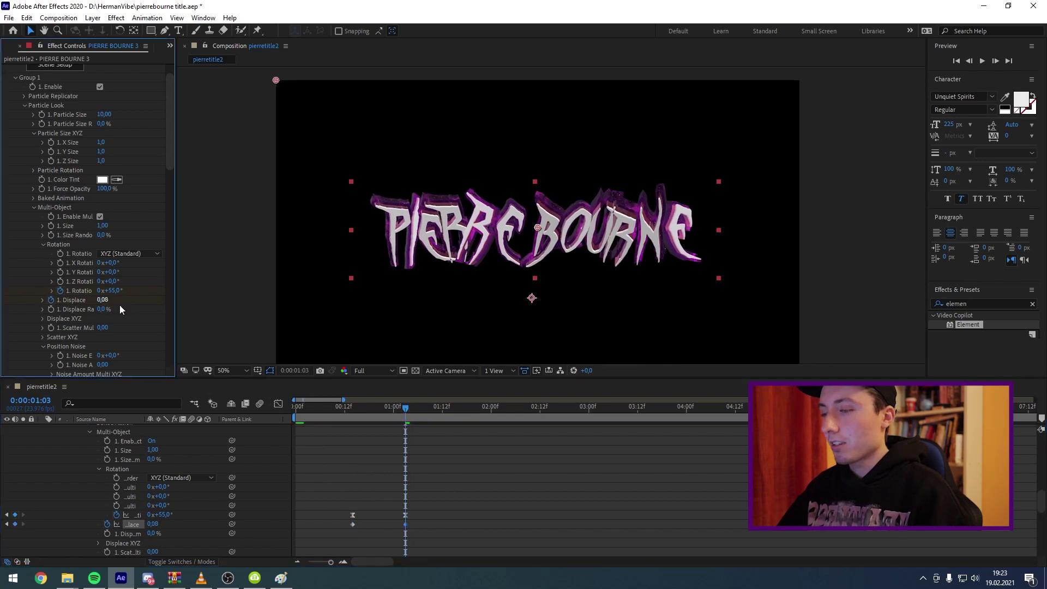
{"action": "left_click_drag", "start_coordinate": [342, 550], "coordinate": [432, 525]}
- Preview the combined letter rotation and displacement animation on the PIERRE BOURNE 3 layer
{"action": "left_click_drag", "start_coordinate": [348, 410], "coordinate": [280, 411]}
{"action": "key", "text": "space"}
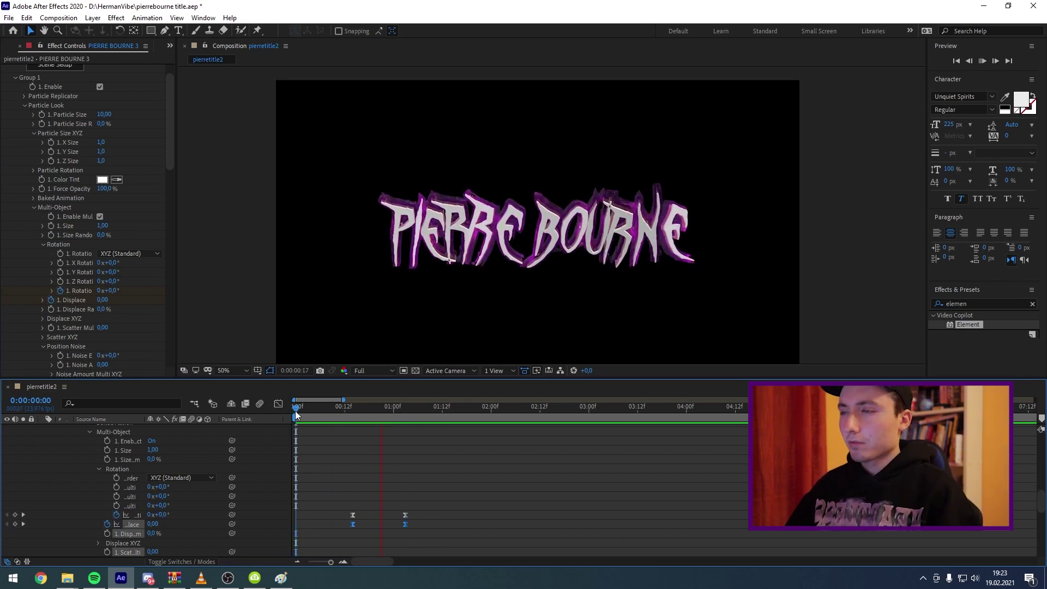
{"action": "key", "text": "space"}
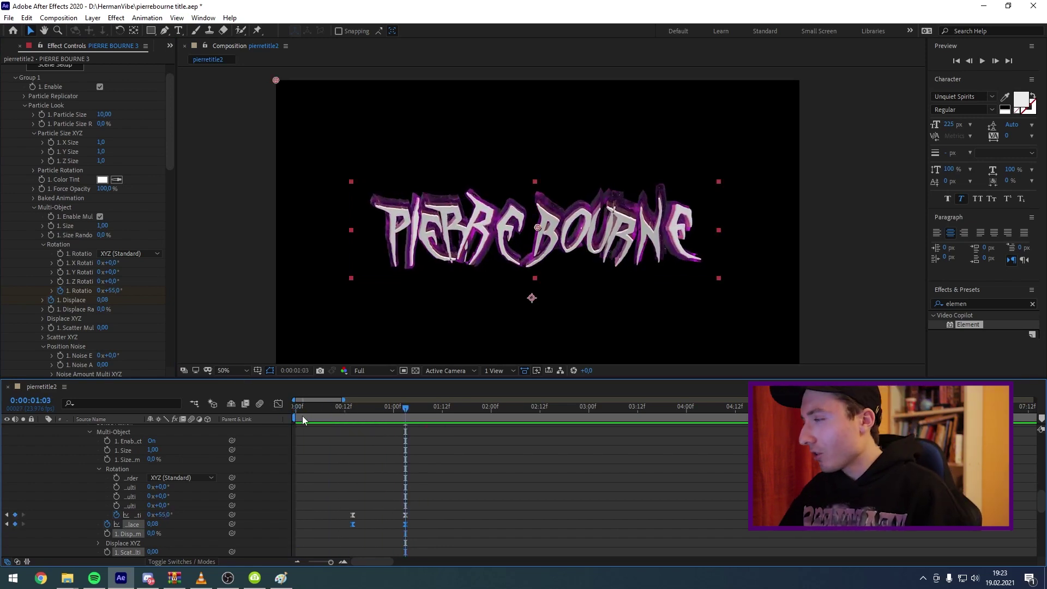
{"action": "left_click", "coordinate": [103, 300]}
{"action": "left_click", "coordinate": [349, 410]}
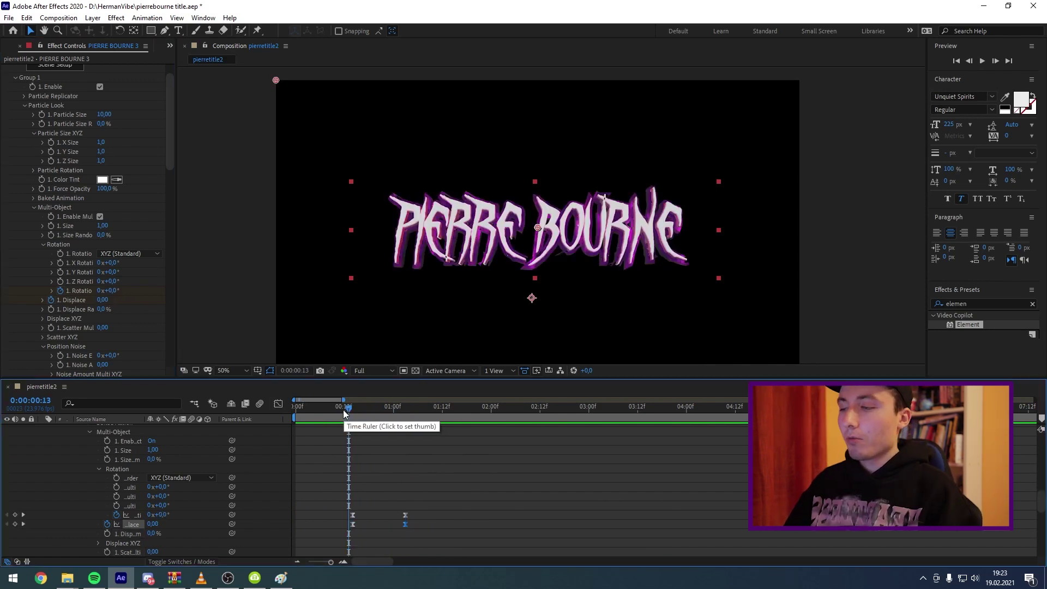
{"action": "key", "text": "space"}
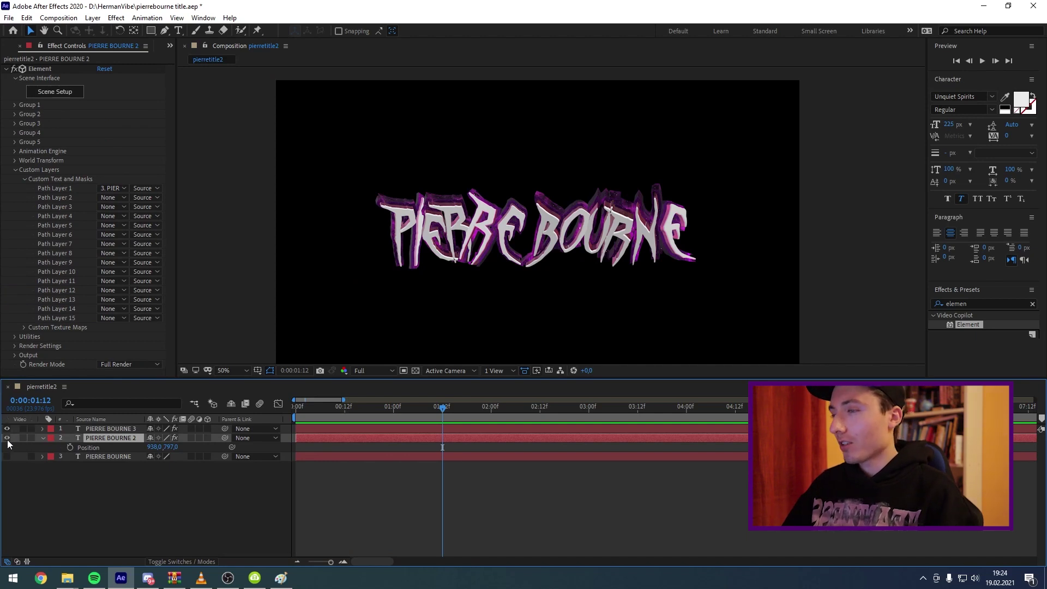
- Show only the PIERRE BOURNE 2 layer, switch to a workspace with more panels and apply the Colorama effect to that layer
{"action": "left_click", "coordinate": [7, 438], "text": "alt"}
{"action": "key", "text": "space"}
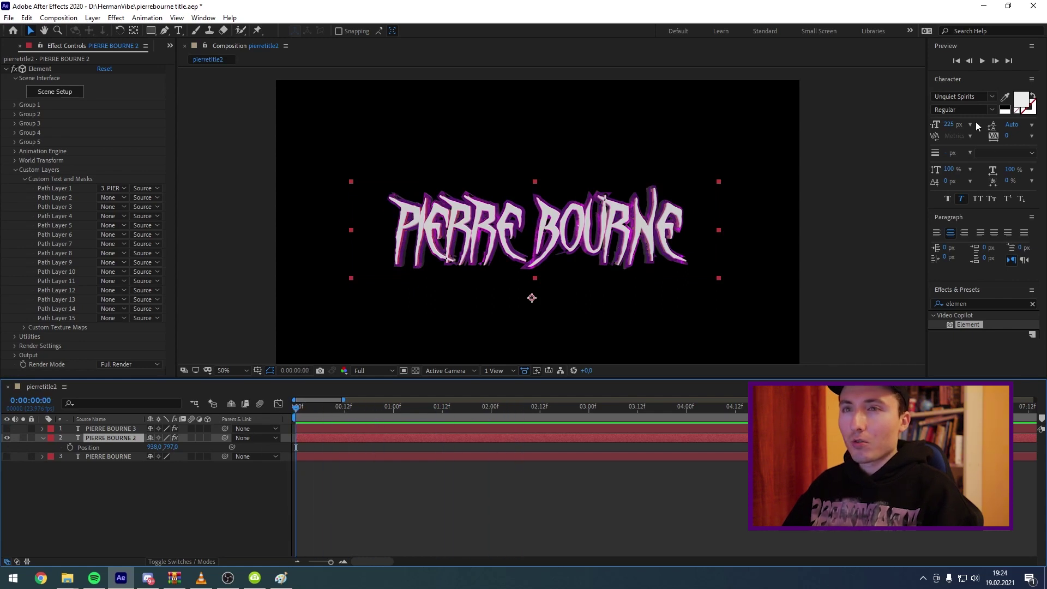
{"action": "left_click", "coordinate": [910, 31]}
{"action": "left_click", "coordinate": [920, 54]}
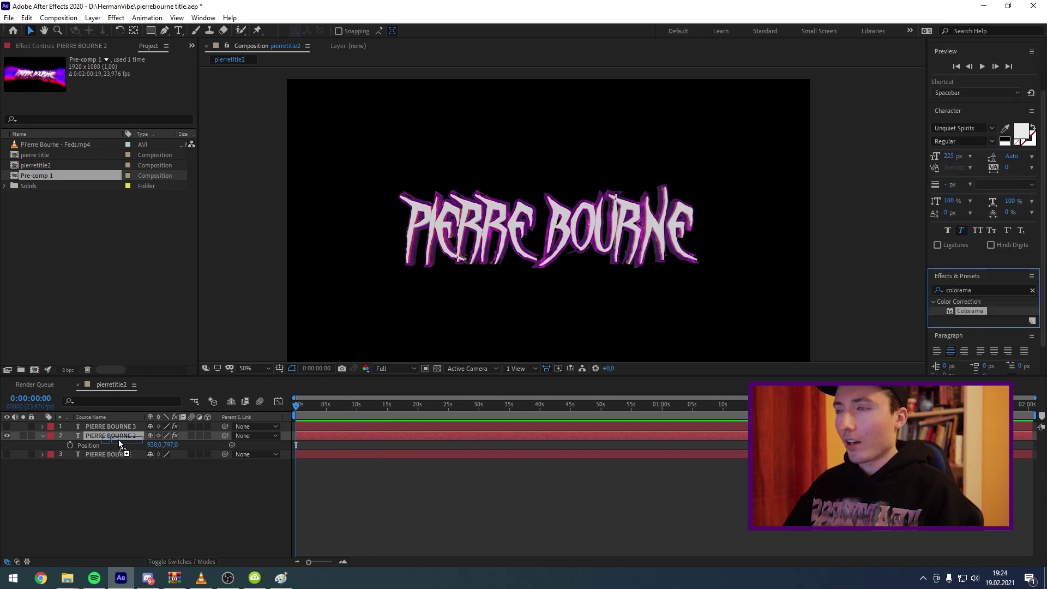
{"action": "left_click_drag", "start_coordinate": [970, 311], "coordinate": [310, 309]}
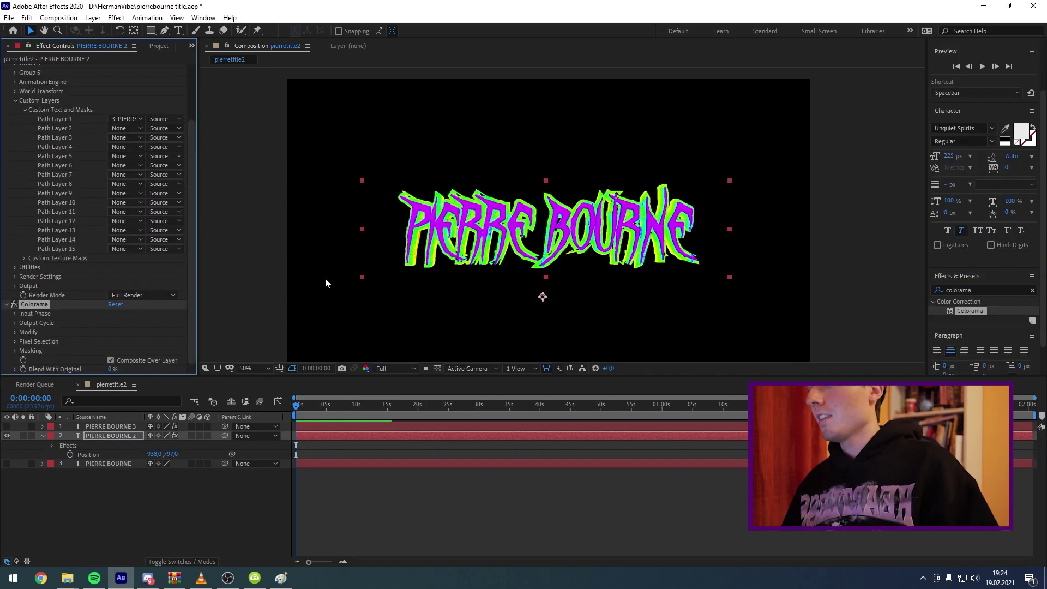
- Expand Colorama's Input Phase and Output Cycle settings
{"action": "left_click", "coordinate": [15, 314]}
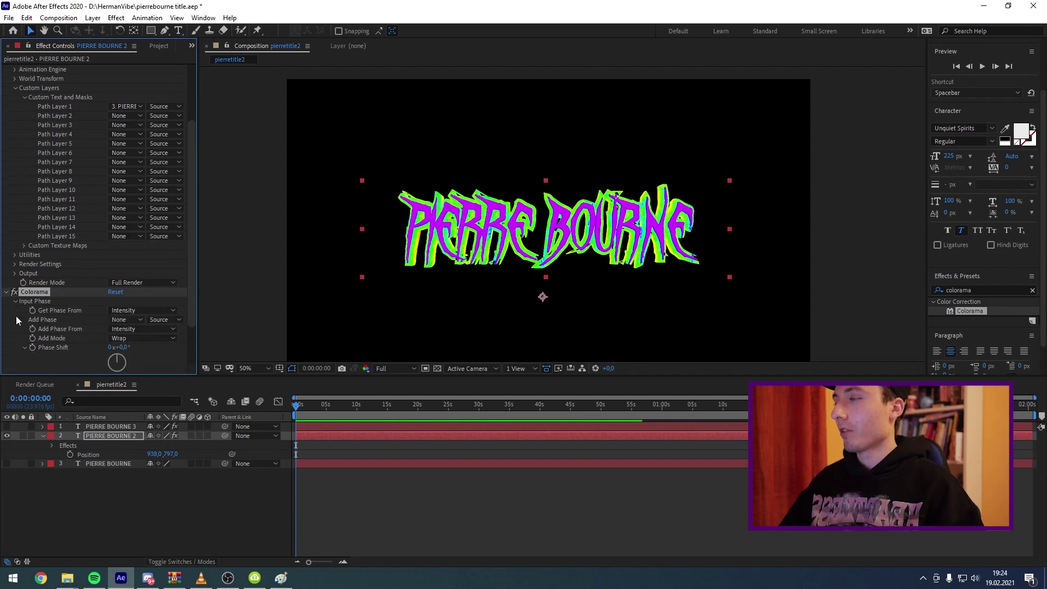
{"action": "left_click", "coordinate": [15, 322]}
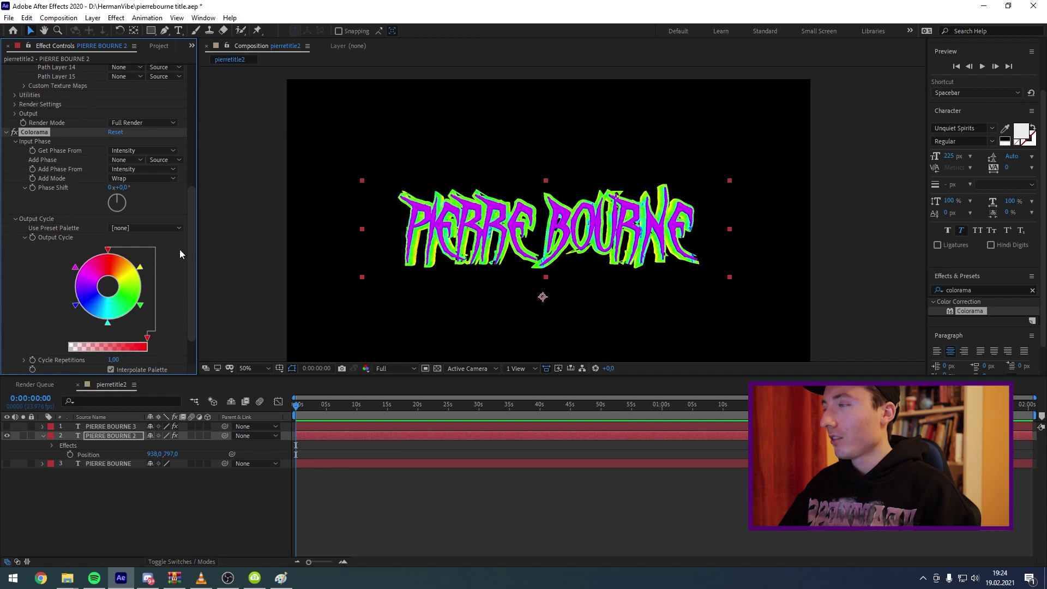
{"action": "scroll", "coordinate": [186, 256], "scroll_direction": "down", "scroll_amount": 2}
- Try the Ramp Blue, Solarize Grey, Saturation Ramp and Fire preset palettes in Colorama's Output Cycle
{"action": "left_click", "coordinate": [141, 191]}
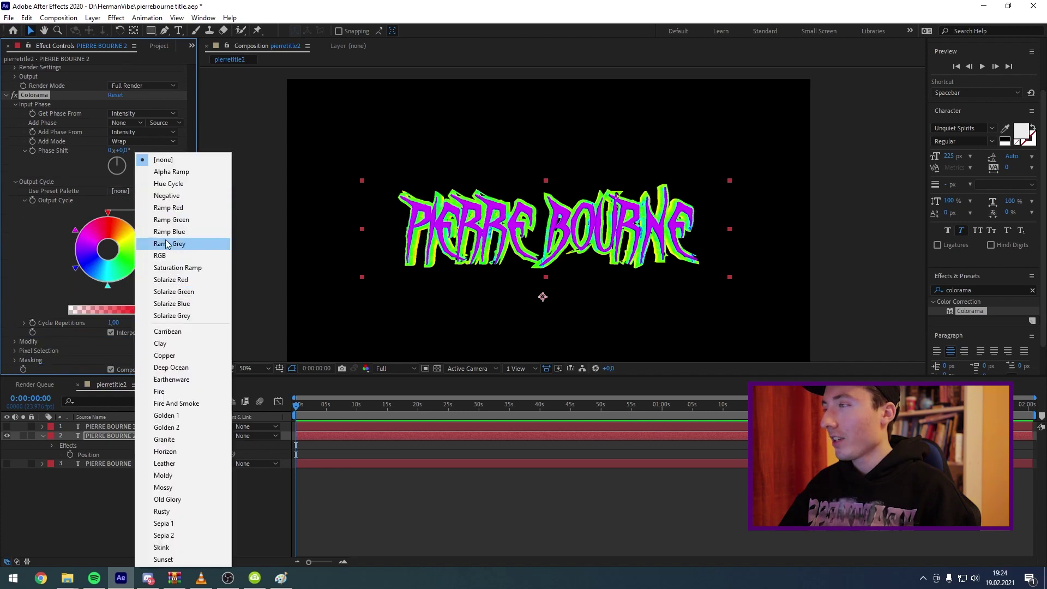
{"action": "left_click", "coordinate": [164, 232]}
{"action": "left_click", "coordinate": [154, 191]}
{"action": "left_click", "coordinate": [172, 315]}
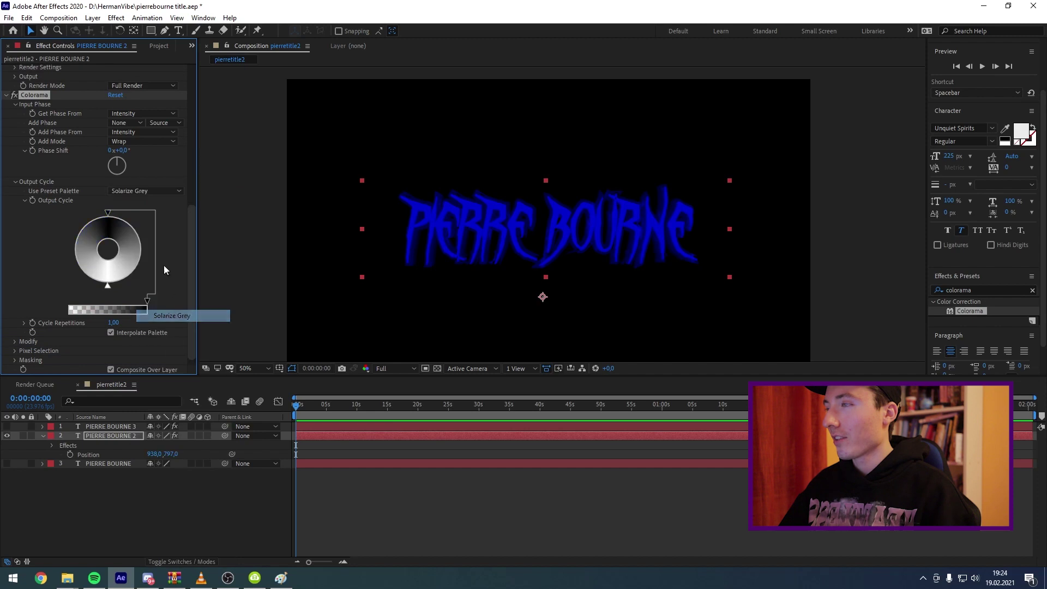
{"action": "left_click", "coordinate": [141, 191]}
{"action": "left_click", "coordinate": [163, 267]}
{"action": "left_click", "coordinate": [156, 192]}
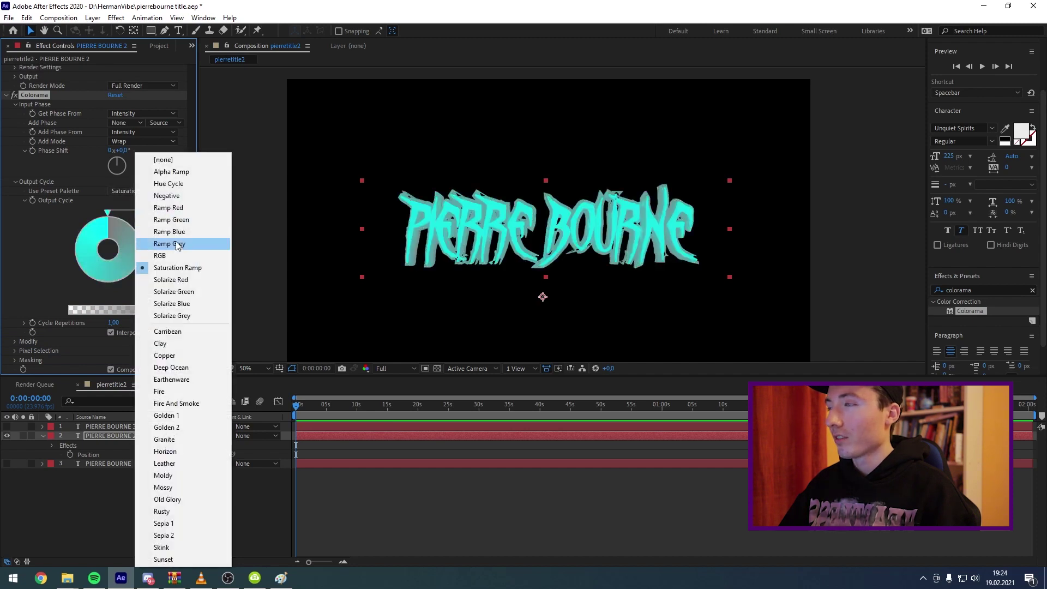
{"action": "left_click", "coordinate": [174, 232]}
{"action": "left_click", "coordinate": [149, 192]}
{"action": "left_click", "coordinate": [159, 392]}
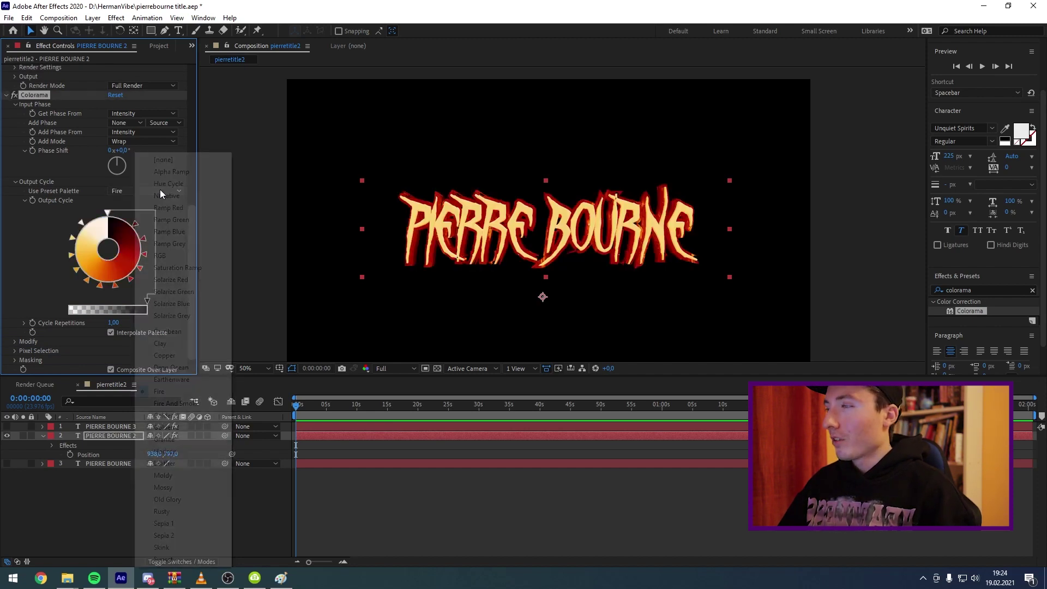
- Apply Colorama's RGB preset palette and recolour the wheel's green marker to violet
{"action": "left_click", "coordinate": [159, 191]}
{"action": "left_click", "coordinate": [140, 266]}
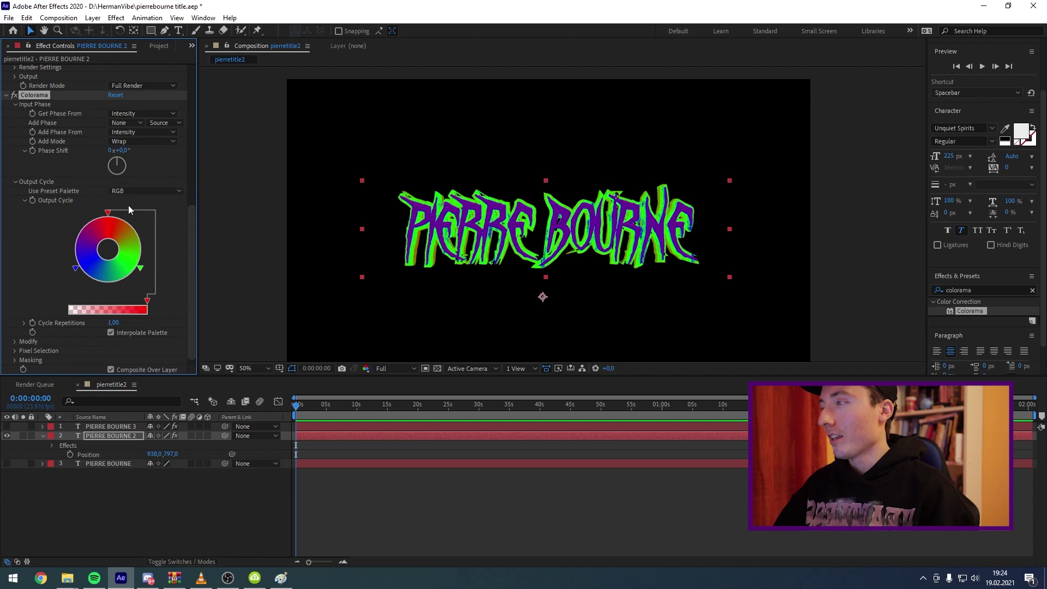
{"action": "double_click", "coordinate": [140, 269]}
{"action": "left_click_drag", "start_coordinate": [119, 27], "coordinate": [248, 189]}
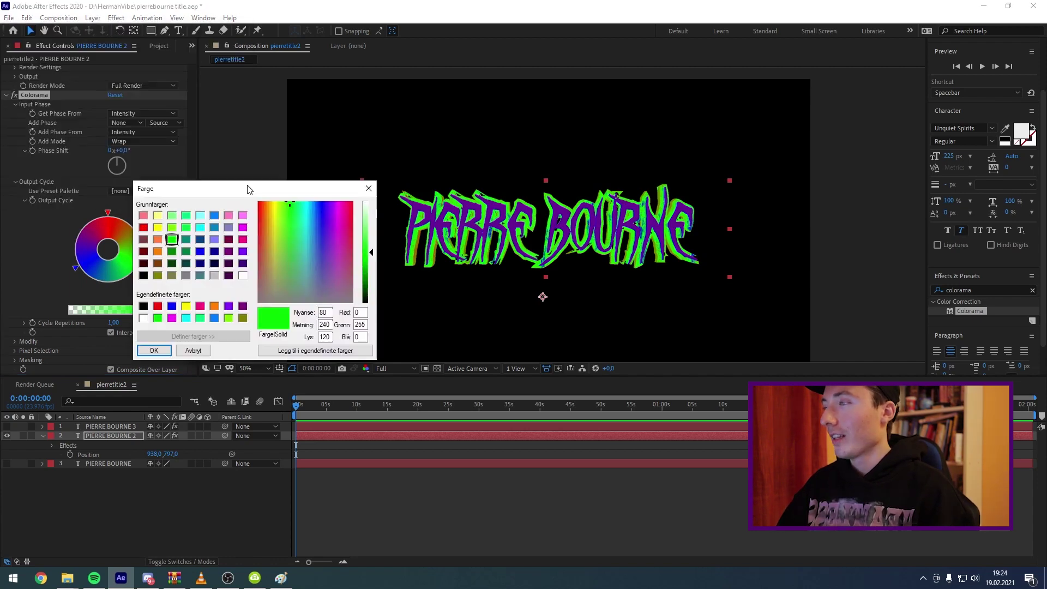
{"action": "left_click", "coordinate": [229, 241]}
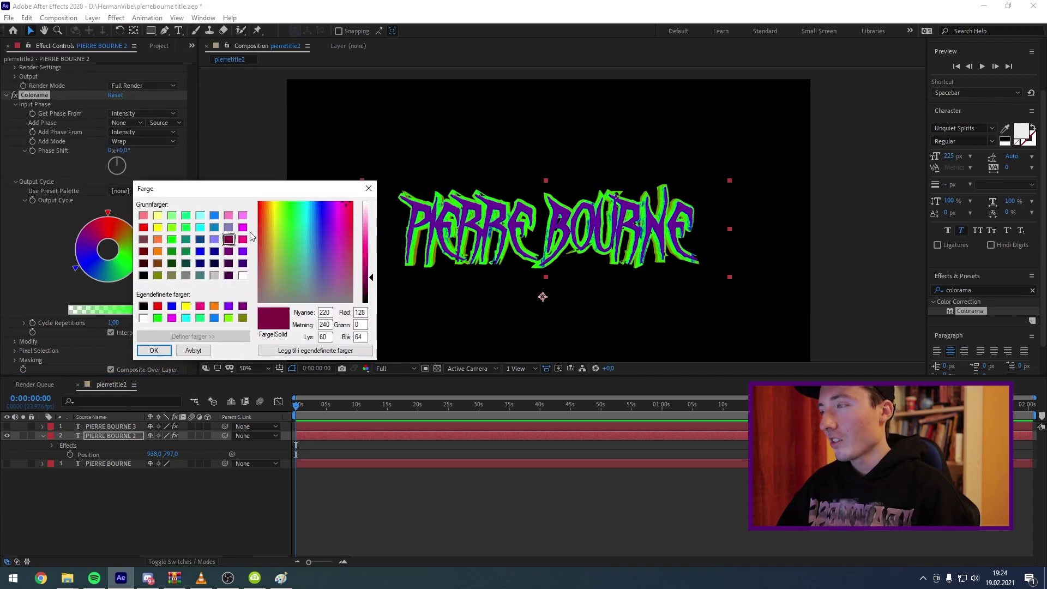
{"action": "left_click", "coordinate": [216, 252]}
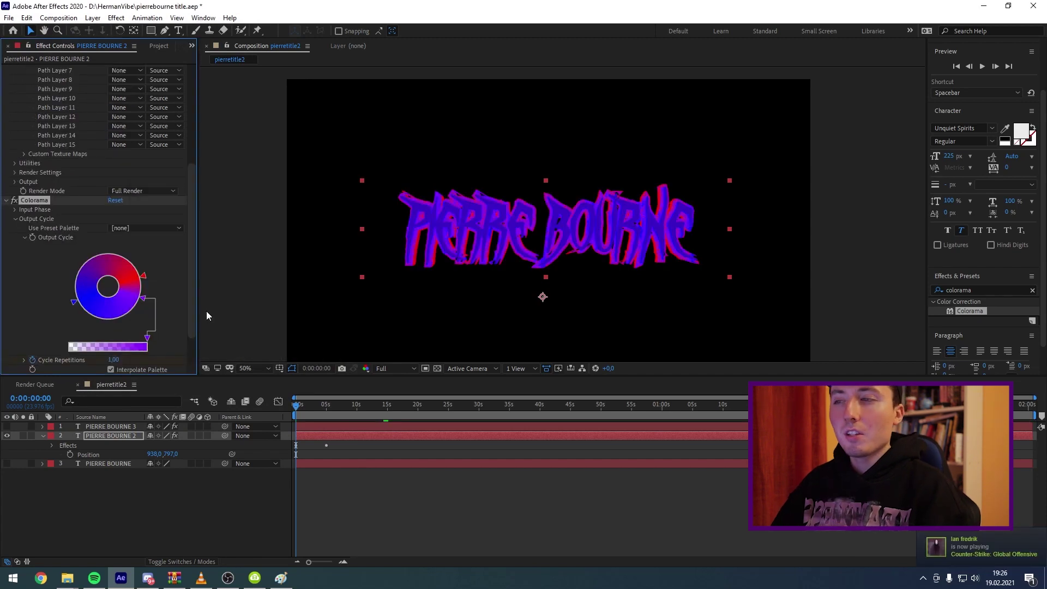
- Move the red marker to the top of Colorama's colour wheel and undo the move
{"action": "left_click", "coordinate": [125, 228]}
{"action": "left_click", "coordinate": [118, 241]}
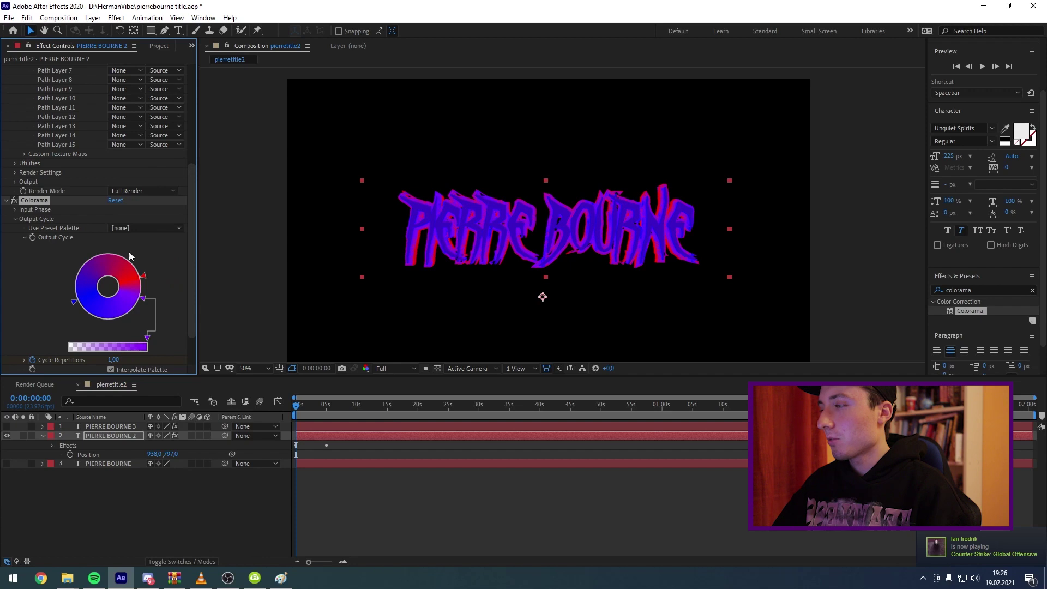
{"action": "left_click_drag", "start_coordinate": [143, 277], "coordinate": [143, 276]}
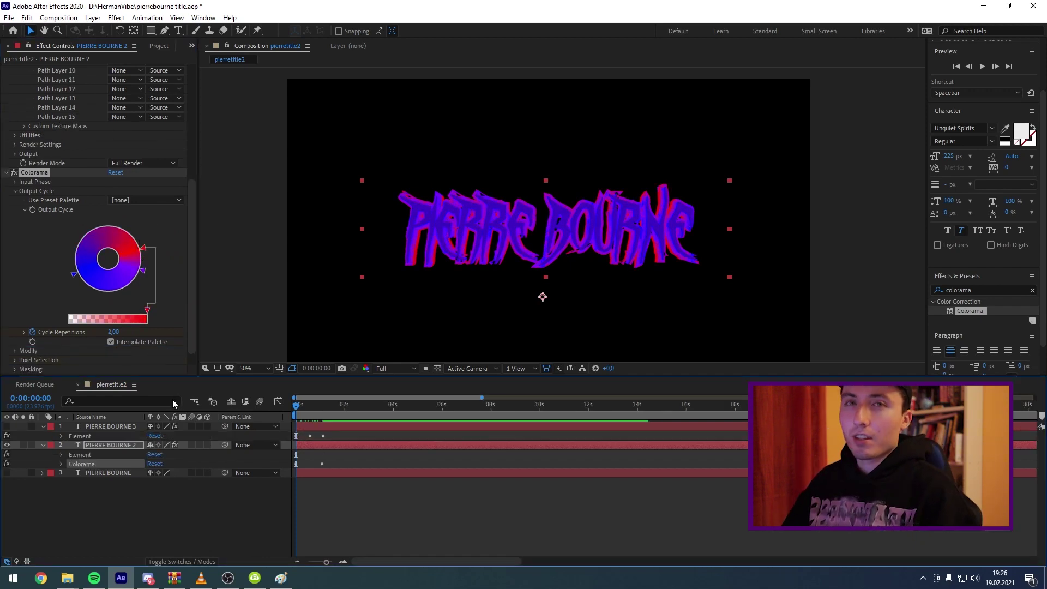
{"action": "key", "text": "ctrl+z"}
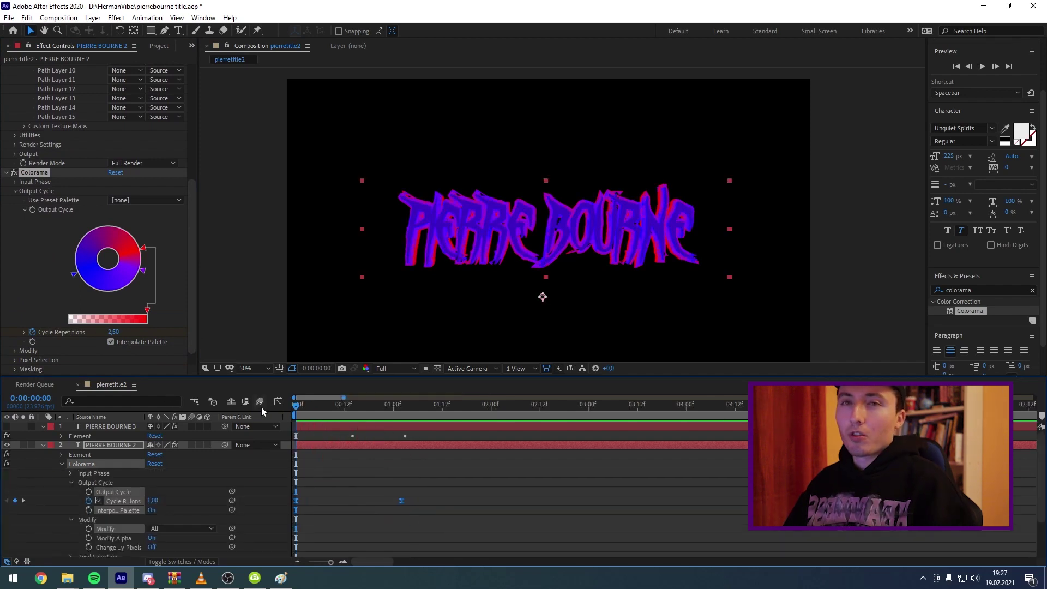
- Apply S_Glow to PIERRE BOURNE 2 with brightness 2.000 and glow width 48.00, and show the PIERRE BOURNE 3 layer again
{"action": "left_click", "coordinate": [910, 31]}
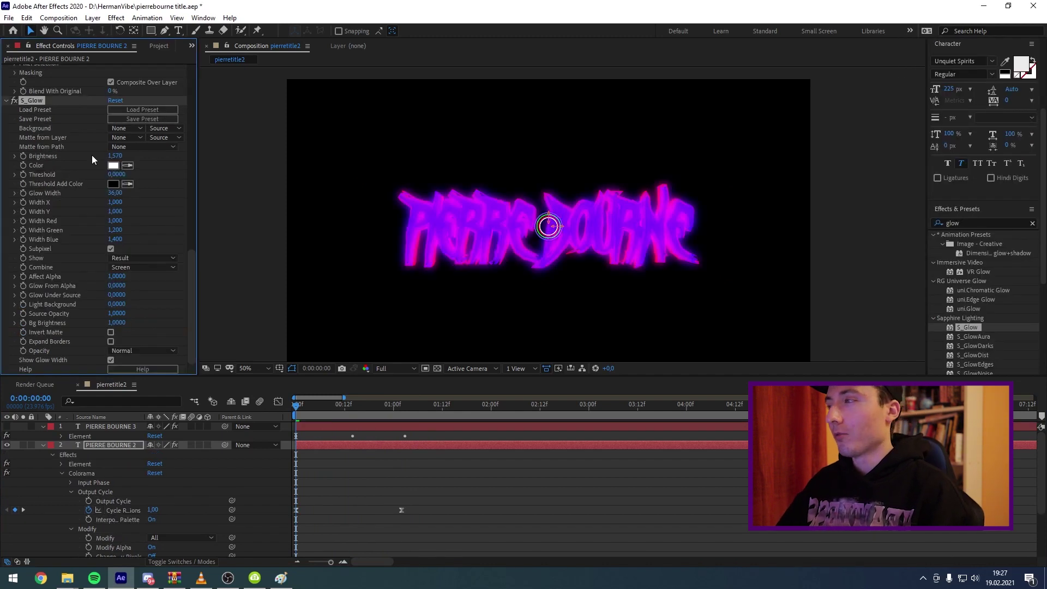
{"action": "left_click_drag", "start_coordinate": [115, 156], "coordinate": [128, 155]}
{"action": "left_click_drag", "start_coordinate": [116, 192], "coordinate": [124, 192]}
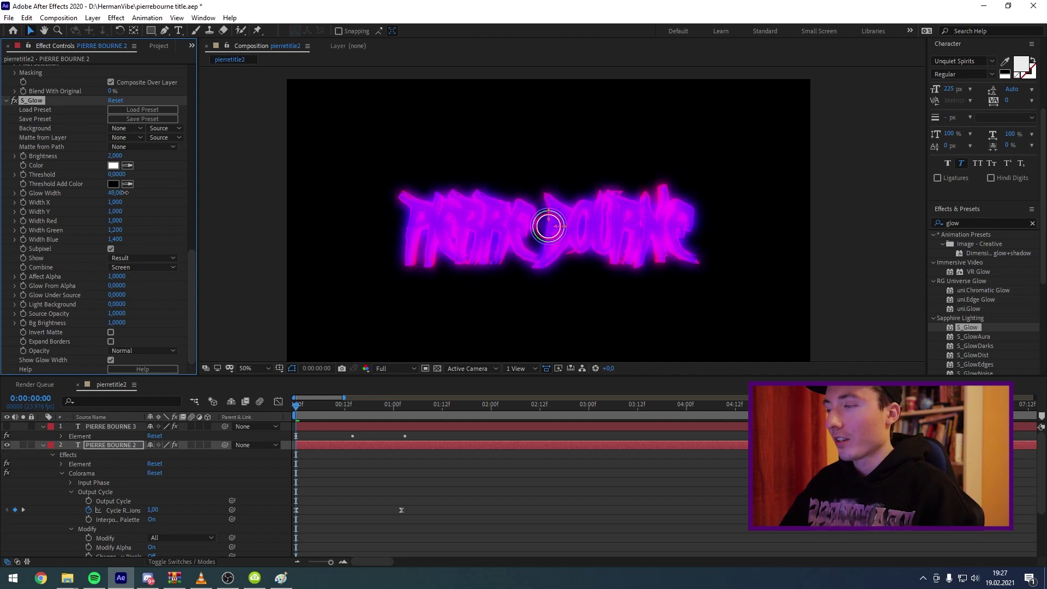
{"action": "left_click", "coordinate": [7, 427]}
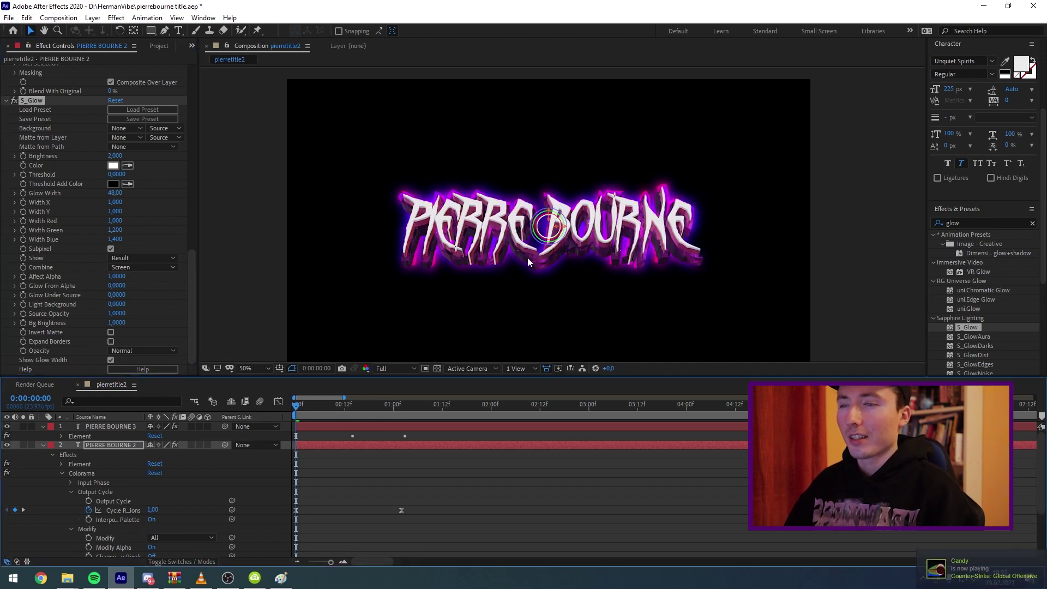
- Apply the Optics Compensation effect to PIERRE BOURNE 2 and enable Reverse Lens Distortion
{"action": "double_click", "coordinate": [976, 223]}
{"action": "type", "text": "optics"}
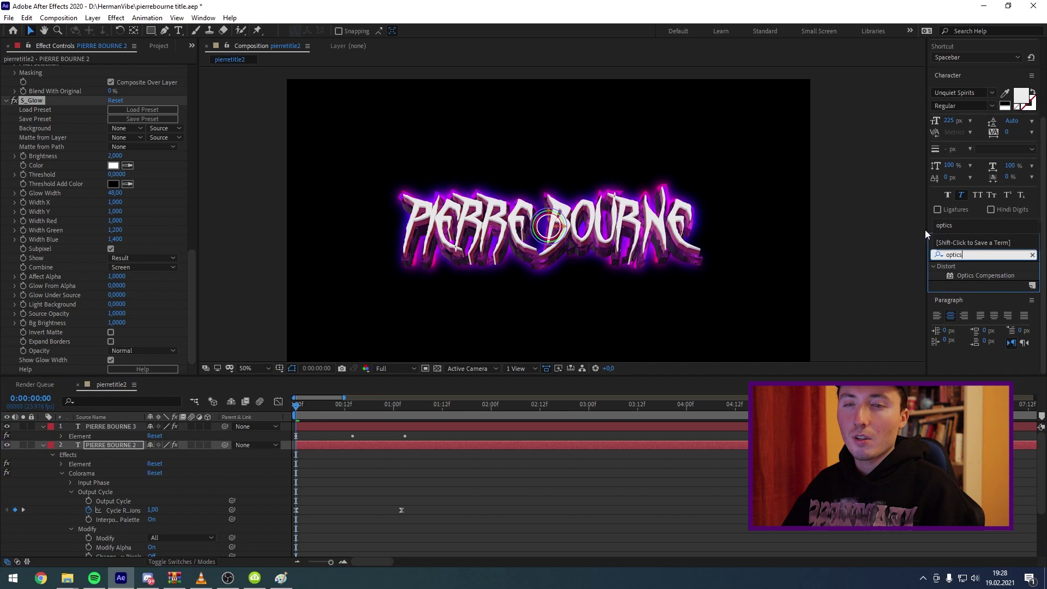
{"action": "left_click_drag", "start_coordinate": [974, 275], "coordinate": [96, 339]}
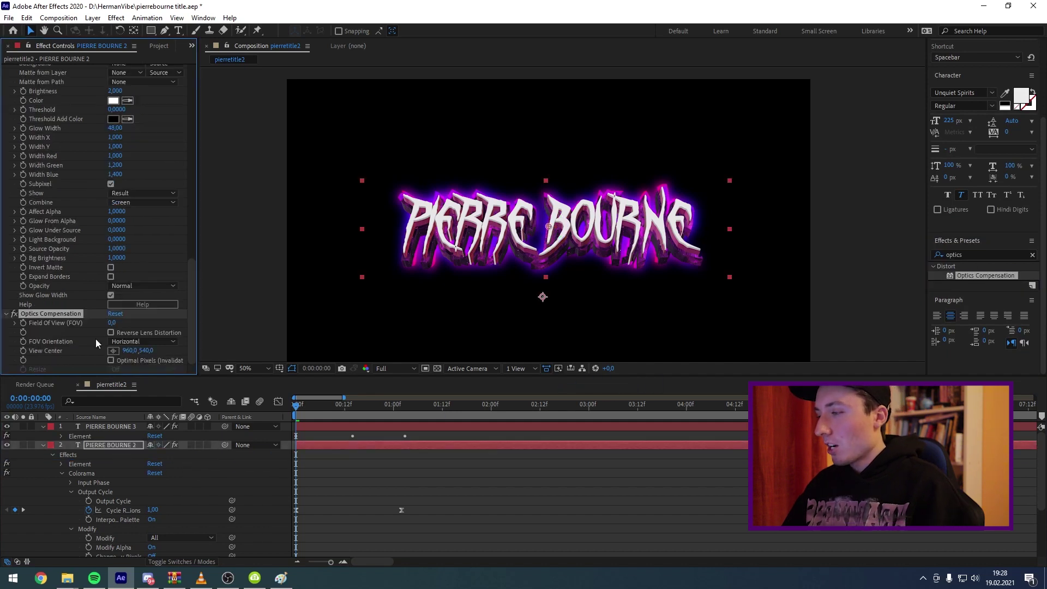
{"action": "left_click", "coordinate": [110, 333]}
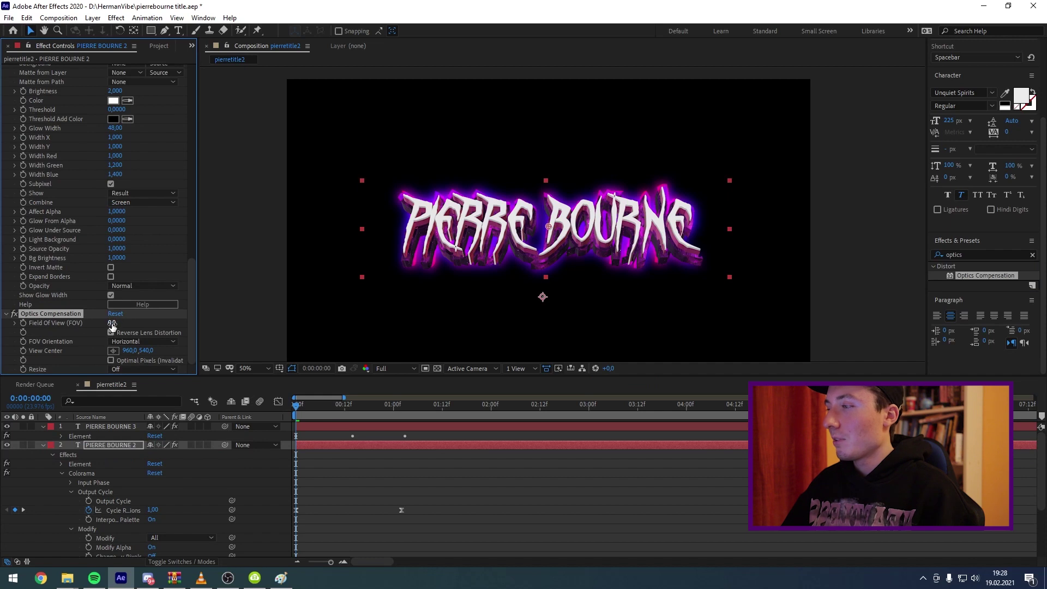
- Set the Optics Compensation Field Of View on PIERRE BOURNE 2 to 125 and start keyframing it at 0:00
{"action": "left_click_drag", "start_coordinate": [115, 327], "coordinate": [731, 259]}
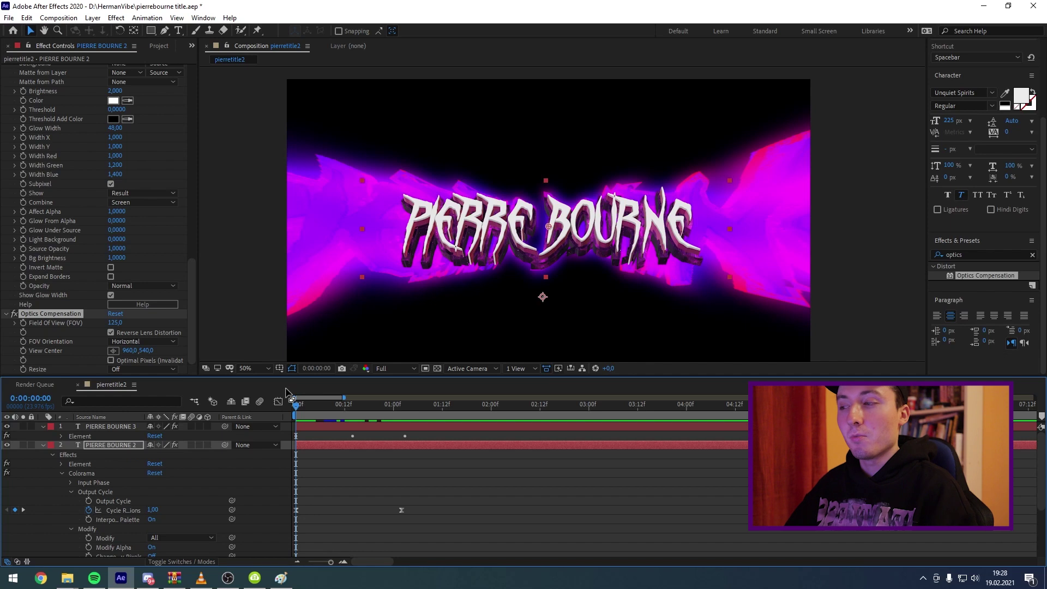
{"action": "left_click", "coordinate": [63, 473]}
{"action": "left_click", "coordinate": [80, 497]}
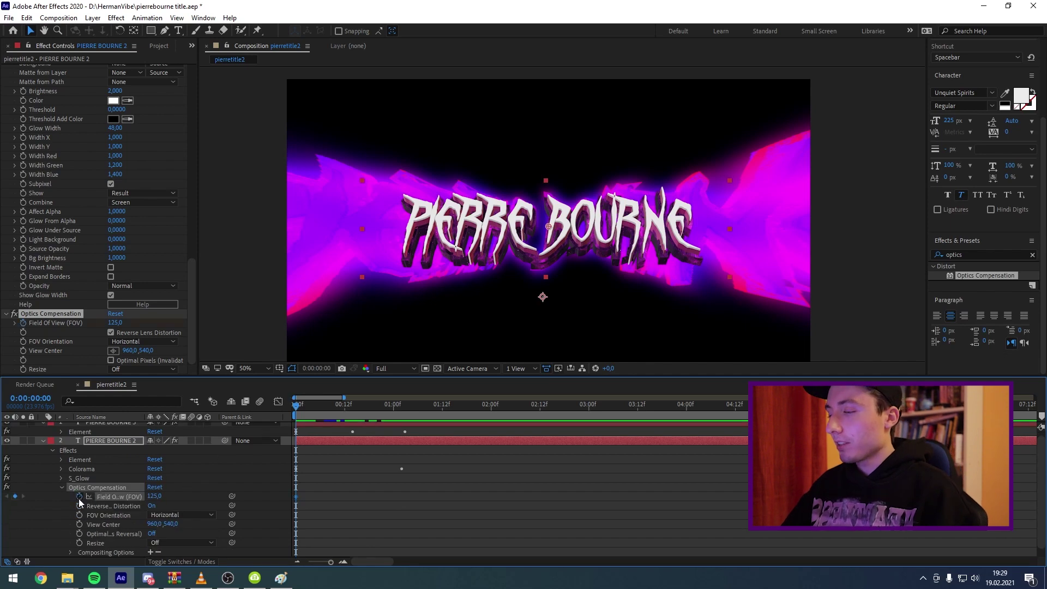
- Keyframe PIERRE BOURNE 2's Field Of View to 136 at frame 8, and add a lower-value keyframe at 0:00:01:02
{"action": "left_click_drag", "start_coordinate": [295, 408], "coordinate": [328, 415]}
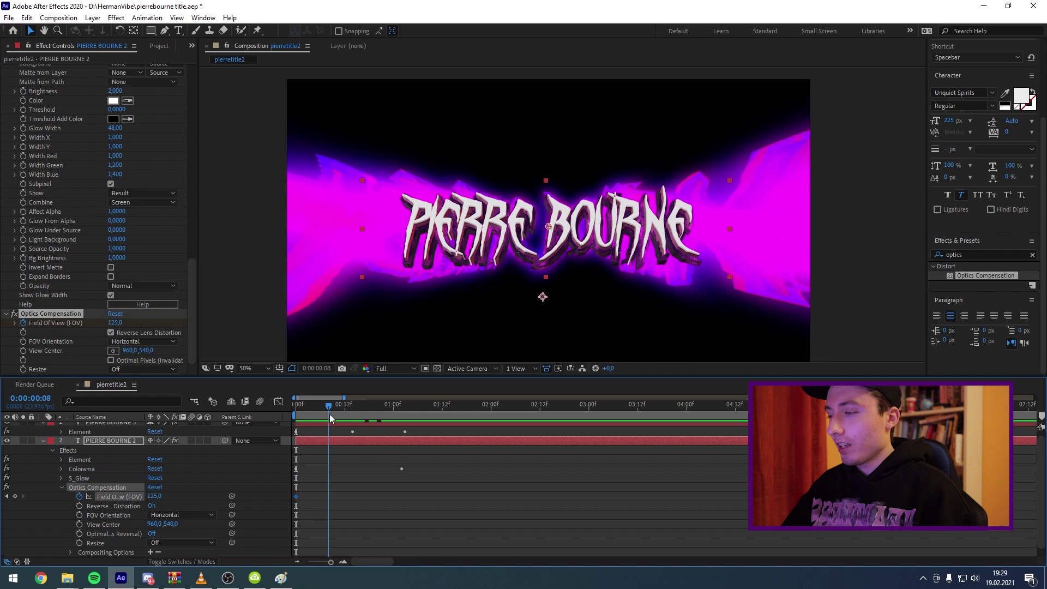
{"action": "left_click_drag", "start_coordinate": [154, 496], "coordinate": [210, 492]}
{"action": "left_click_drag", "start_coordinate": [328, 411], "coordinate": [376, 411]}
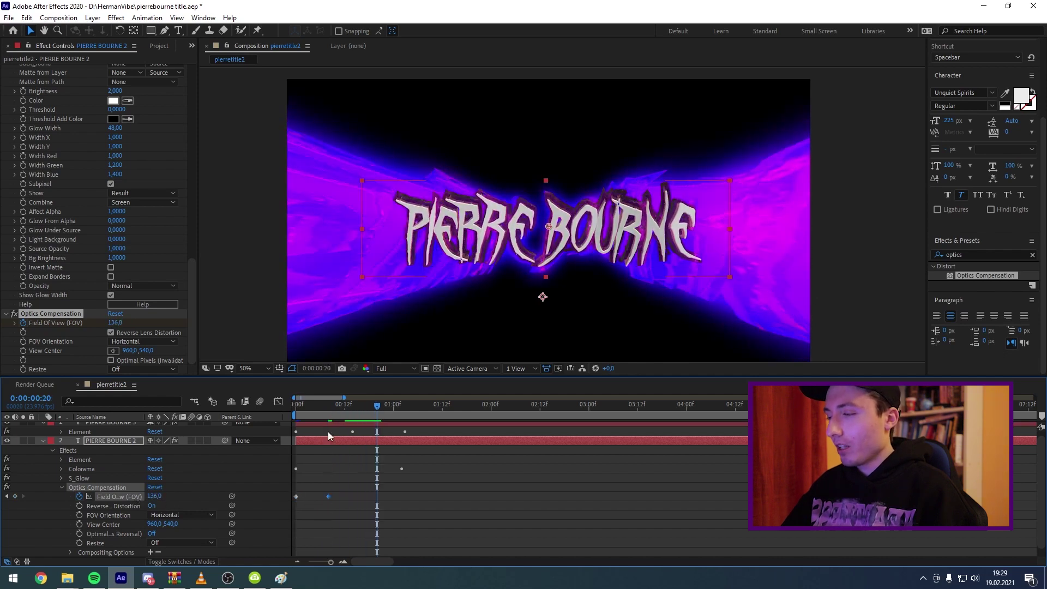
{"action": "left_click_drag", "start_coordinate": [158, 498], "coordinate": [50, 510]}
{"action": "left_click_drag", "start_coordinate": [378, 497], "coordinate": [402, 497]}
{"action": "left_click_drag", "start_coordinate": [319, 406], "coordinate": [296, 407]}
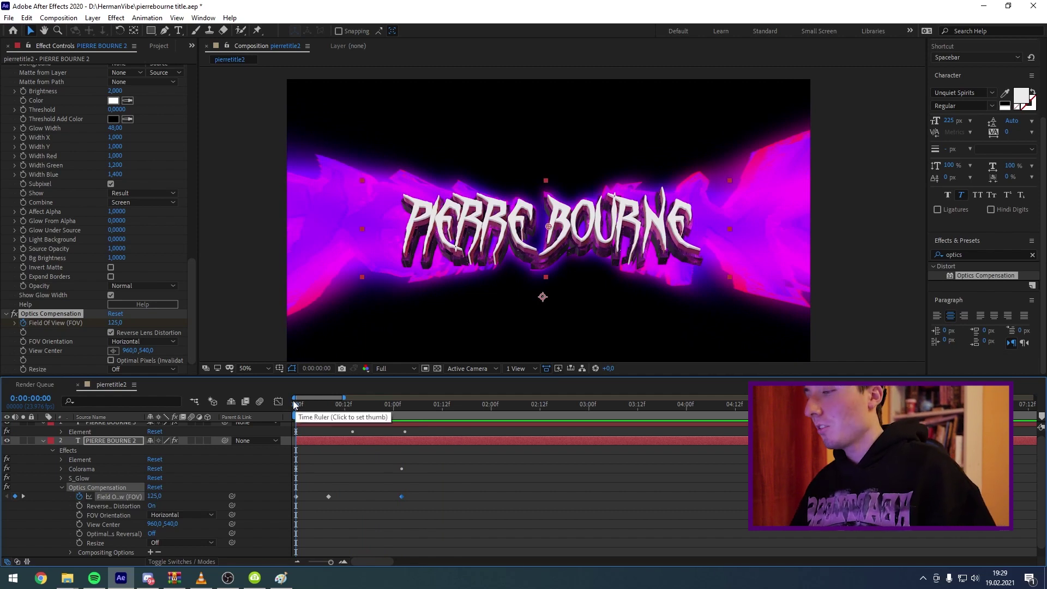
- Copy the keyframed Optics Compensation effect from PIERRE BOURNE 2 onto the PIERRE BOURNE 3 layer at 0:00
{"action": "scroll", "coordinate": [338, 454], "scroll_direction": "up", "scroll_amount": 1}
{"action": "left_click", "coordinate": [194, 473]}
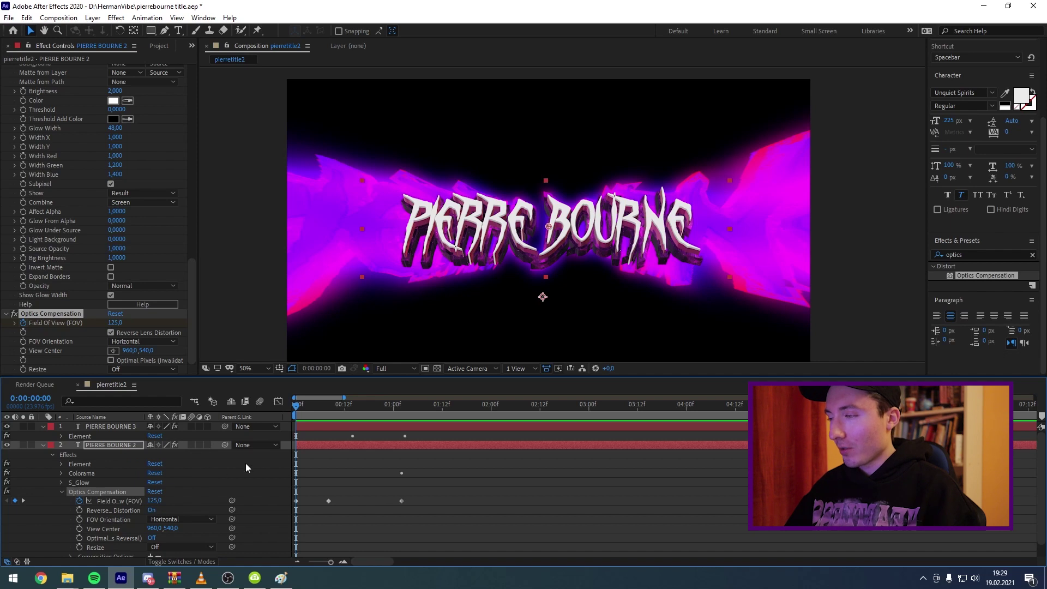
{"action": "left_click", "coordinate": [320, 426]}
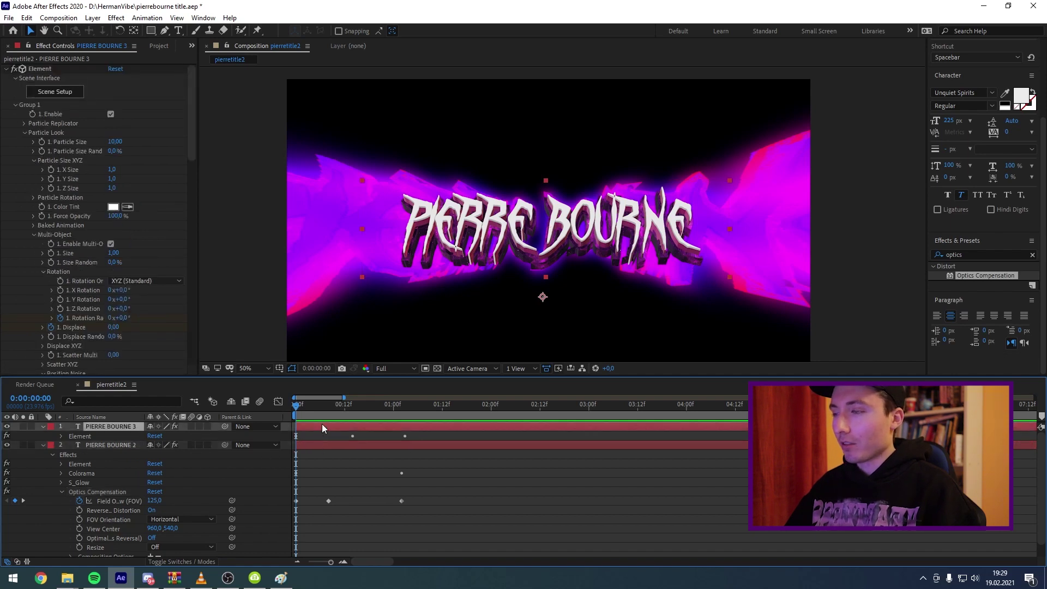
{"action": "key", "text": "ctrl+v"}
{"action": "left_click", "coordinate": [301, 409]}
{"action": "mouse_move", "coordinate": [301, 415]}
{"action": "left_mouse_down"}
{"action": "mouse_move", "coordinate": [394, 409]}
{"action": "mouse_move", "coordinate": [289, 414]}
{"action": "left_mouse_up"}
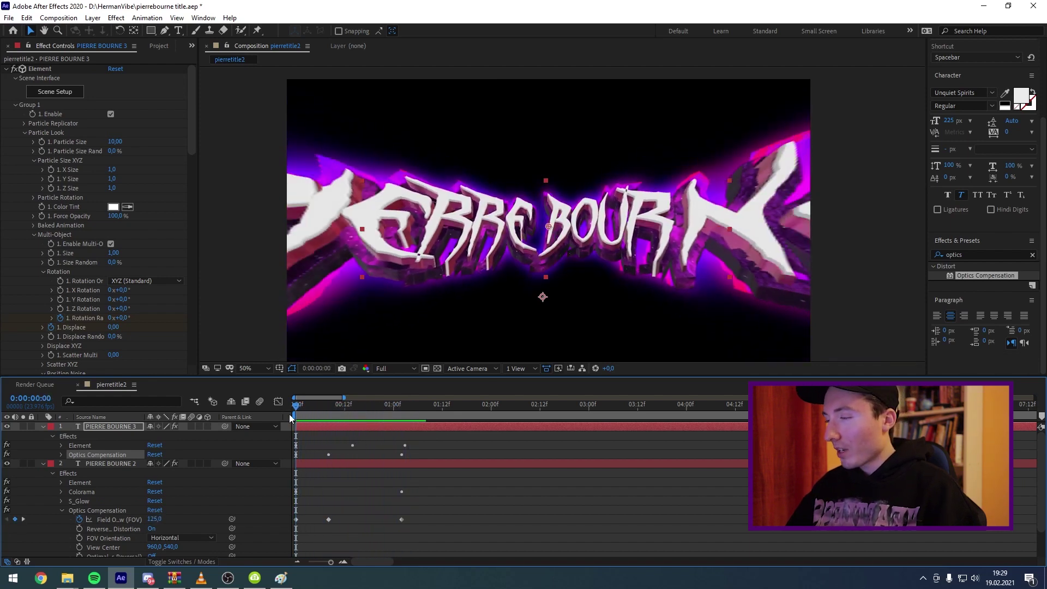
- Lower PIERRE BOURNE 3's Field Of View to 105 at 0:00 and reduce its keyframe value at frame 8
{"action": "left_click", "coordinate": [60, 455]}
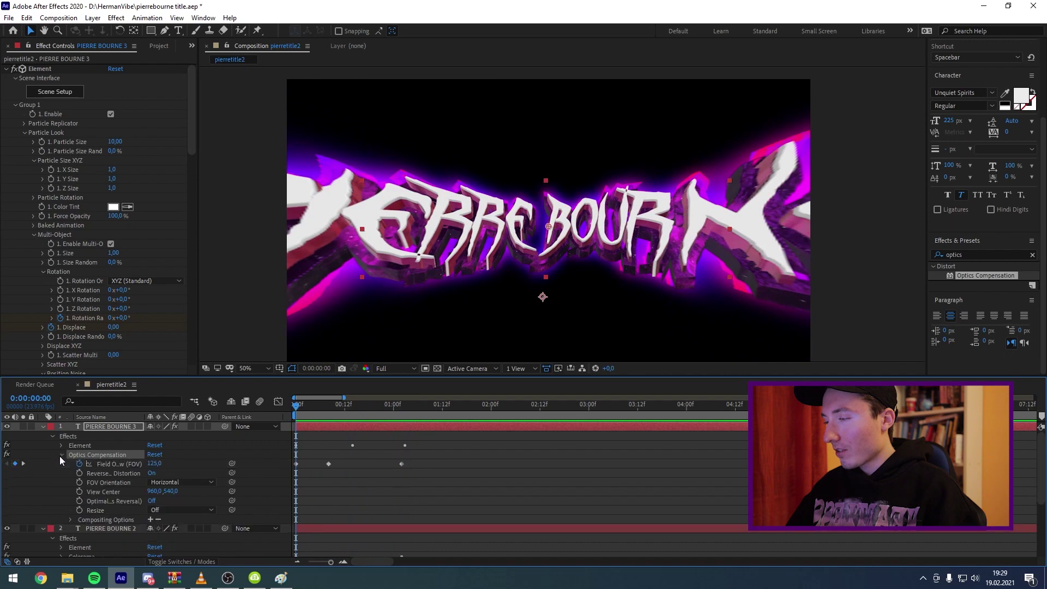
{"action": "left_click_drag", "start_coordinate": [154, 466], "coordinate": [54, 467]}
{"action": "left_click", "coordinate": [156, 463]}
{"action": "left_click", "coordinate": [328, 407]}
{"action": "left_click_drag", "start_coordinate": [155, 463], "coordinate": [31, 478]}
- Set PIERRE BOURNE 3's Field Of View to 80 at 0:00:01:02 and preview the animation from the start
{"action": "left_click_drag", "start_coordinate": [350, 405], "coordinate": [401, 407]}
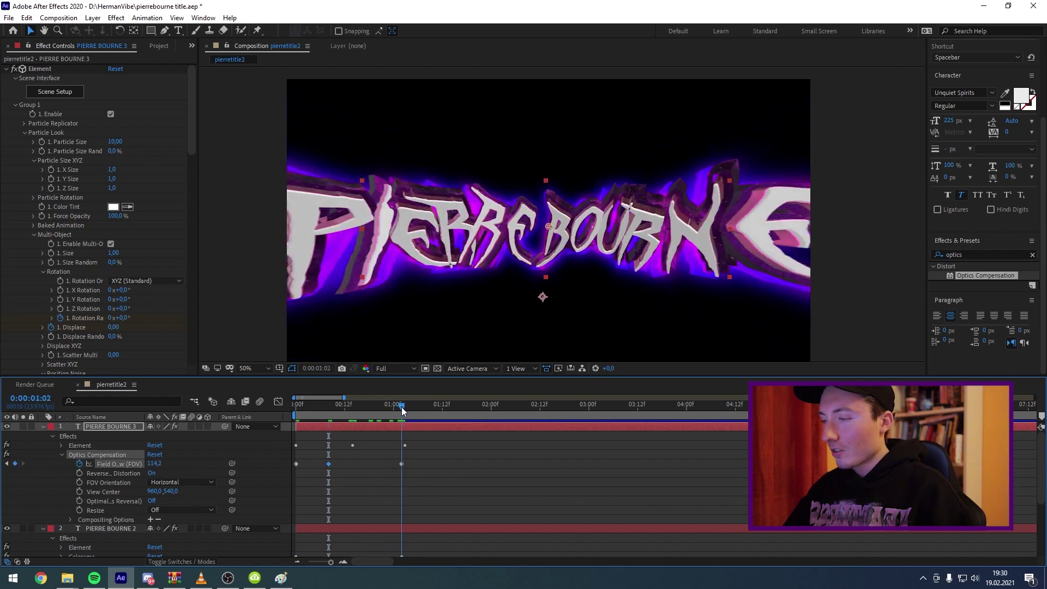
{"action": "left_click", "coordinate": [155, 463]}
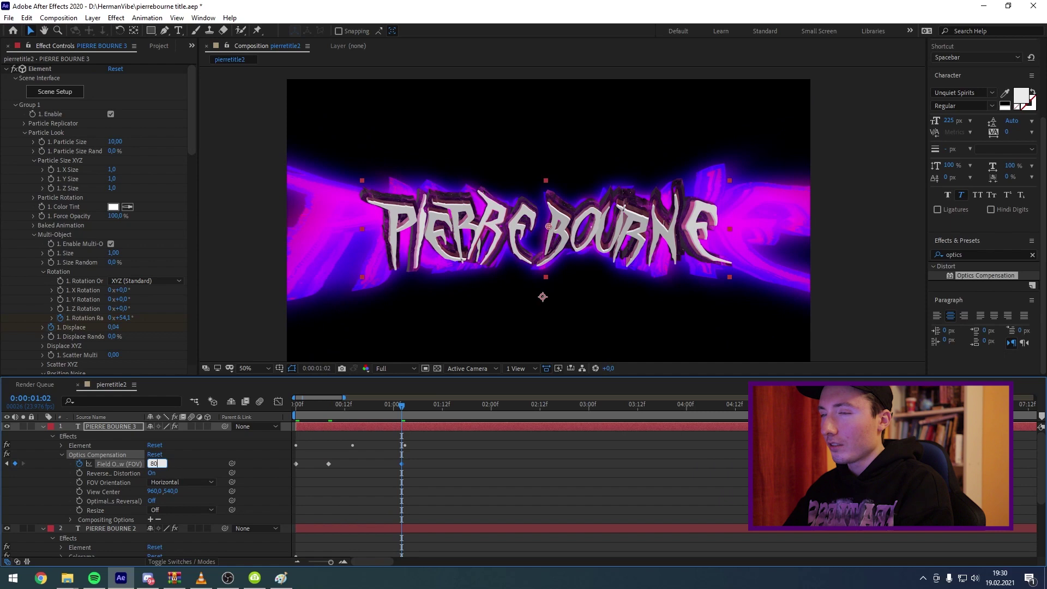
{"action": "key", "text": "Return"}
{"action": "key", "text": "Home"}
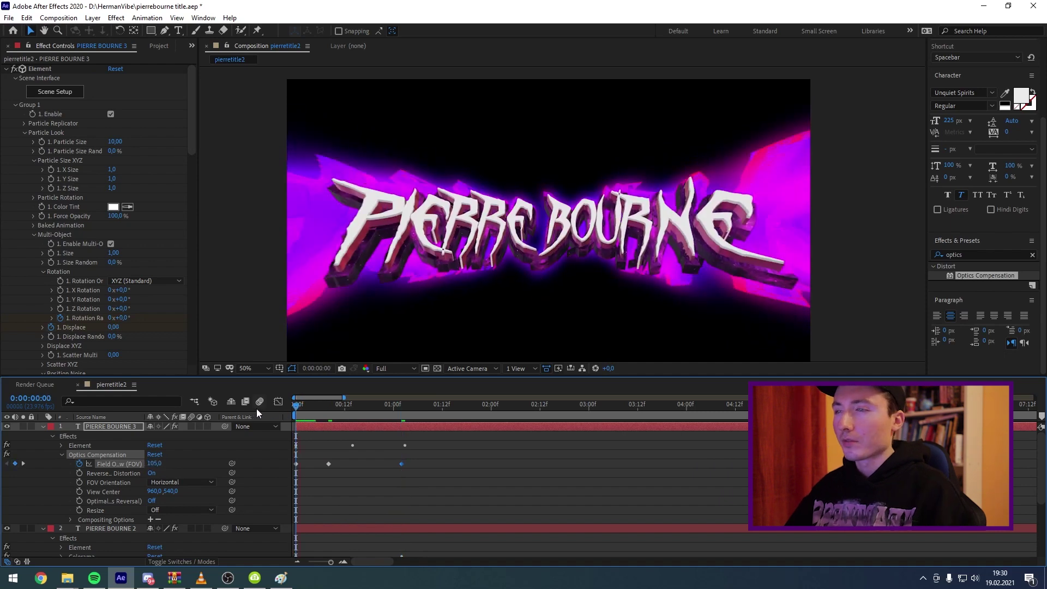
{"action": "key", "text": "space"}
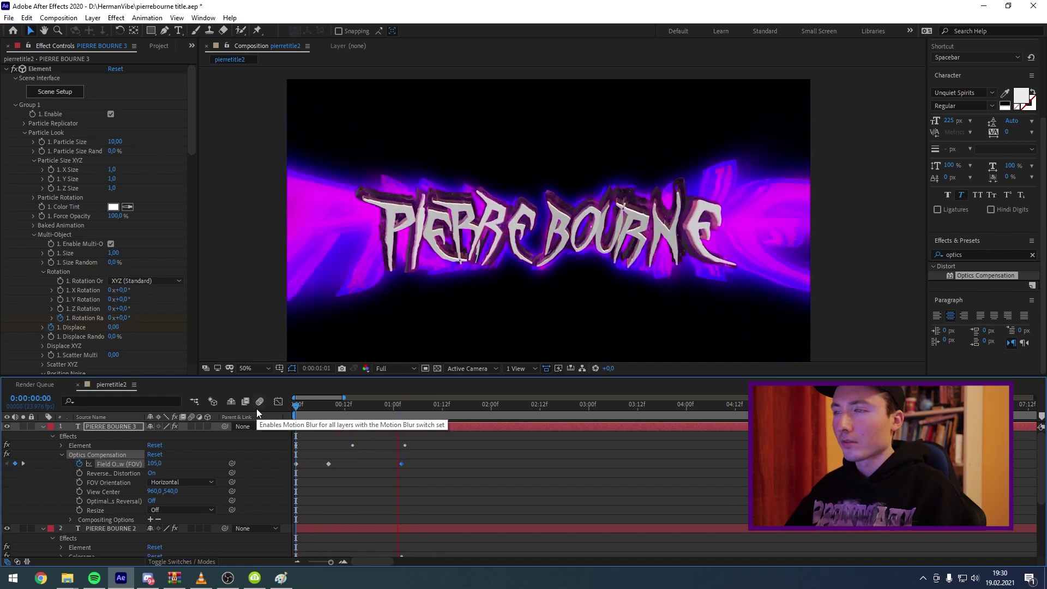
{"action": "key", "text": "space"}
{"action": "left_click_drag", "start_coordinate": [345, 410], "coordinate": [336, 408]}
- Apply S_Glow to the PIERRE BOURNE 3 layer and set its Brightness to 1.100
{"action": "left_click", "coordinate": [628, 429]}
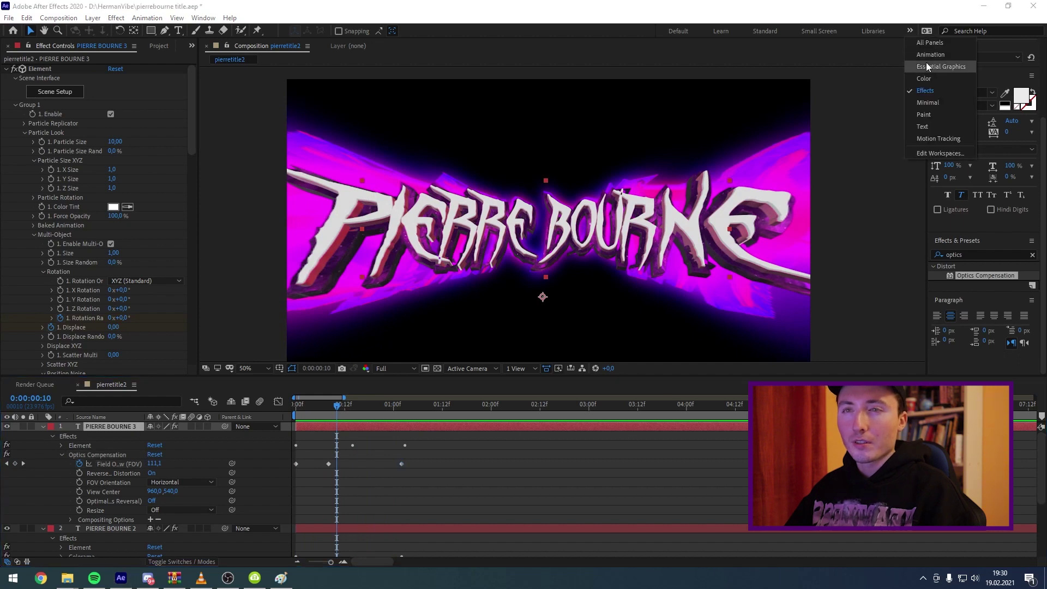
{"action": "double_click", "coordinate": [979, 253]}
{"action": "type", "text": "glow"}
{"action": "left_click_drag", "start_coordinate": [967, 359], "coordinate": [295, 431]}
{"action": "left_click_drag", "start_coordinate": [191, 303], "coordinate": [191, 286]}
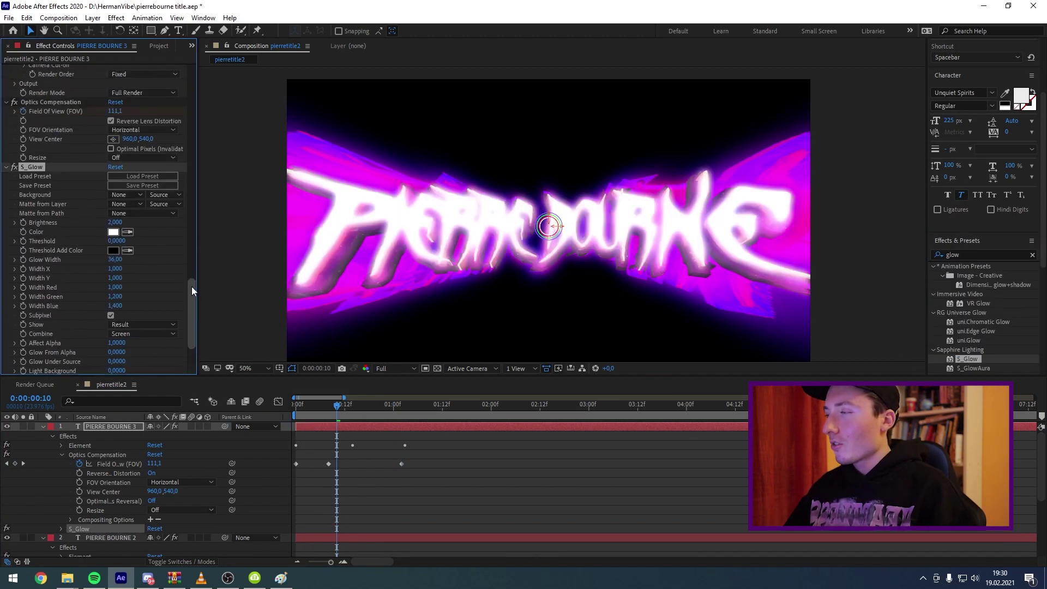
{"action": "left_click_drag", "start_coordinate": [115, 223], "coordinate": [62, 223]}
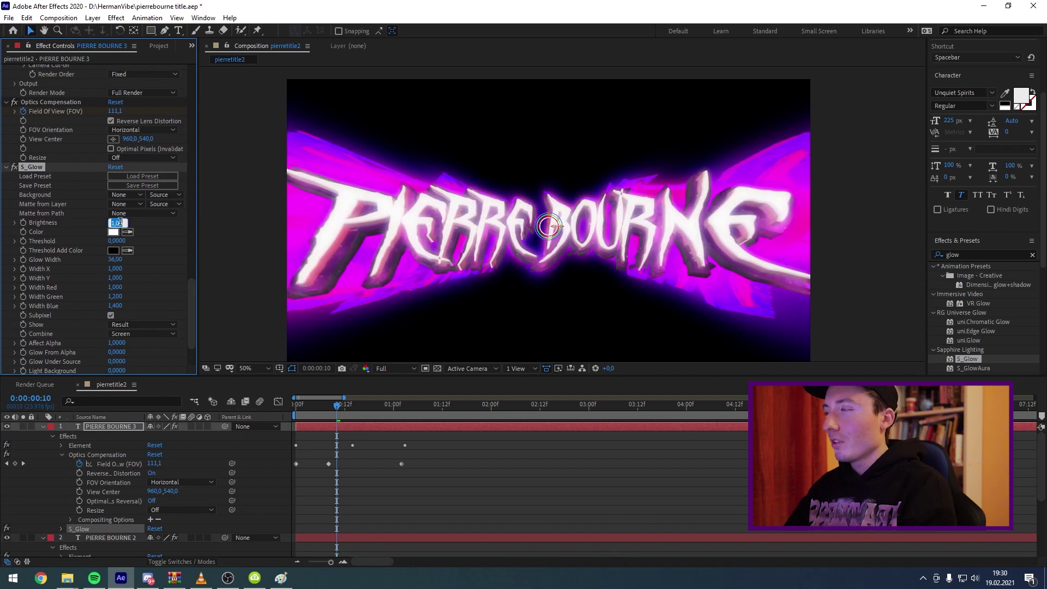
- Apply Easy Ease to the Optics Compensation Field Of View keyframes on PIERRE BOURNE 3 and PIERRE BOURNE 2
{"action": "left_click_drag", "start_coordinate": [337, 404], "coordinate": [316, 415]}
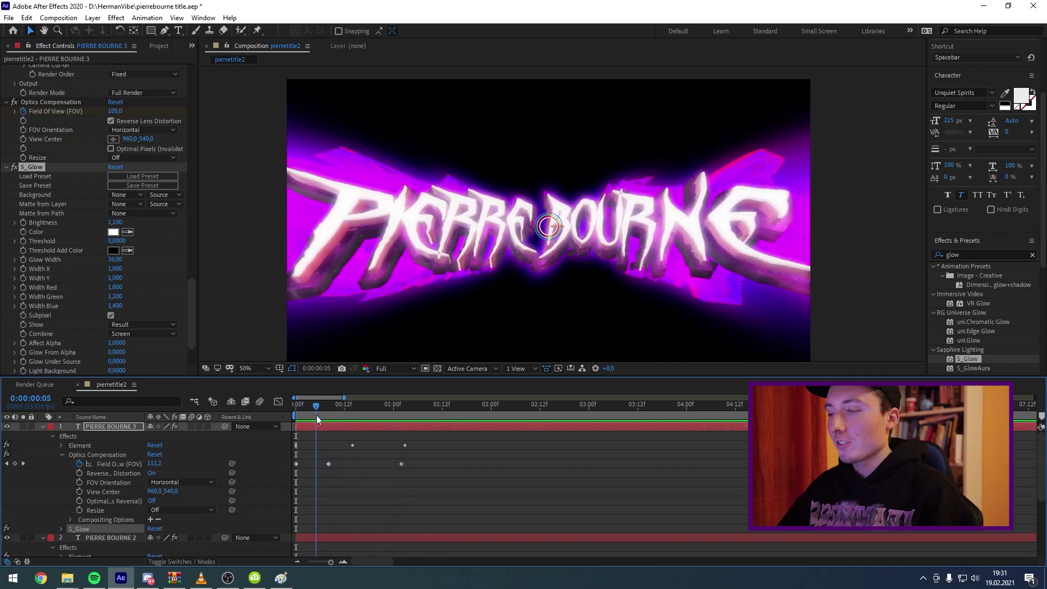
{"action": "left_click_drag", "start_coordinate": [429, 475], "coordinate": [281, 454]}
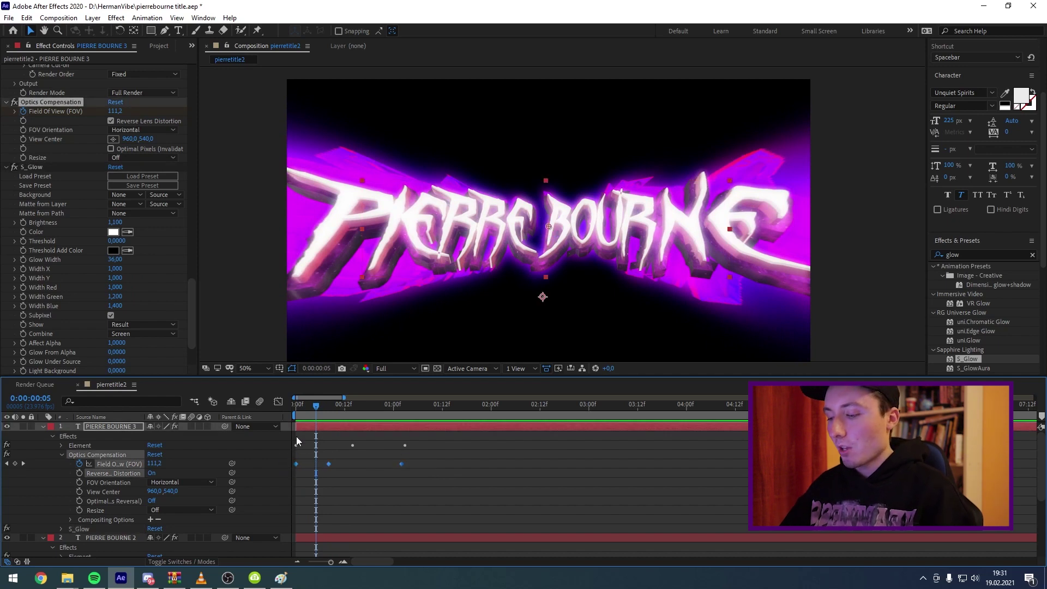
{"action": "key", "text": "F9"}
{"action": "scroll", "coordinate": [398, 497], "scroll_direction": "down", "scroll_amount": 3}
{"action": "left_click_drag", "start_coordinate": [426, 532], "coordinate": [249, 504]}
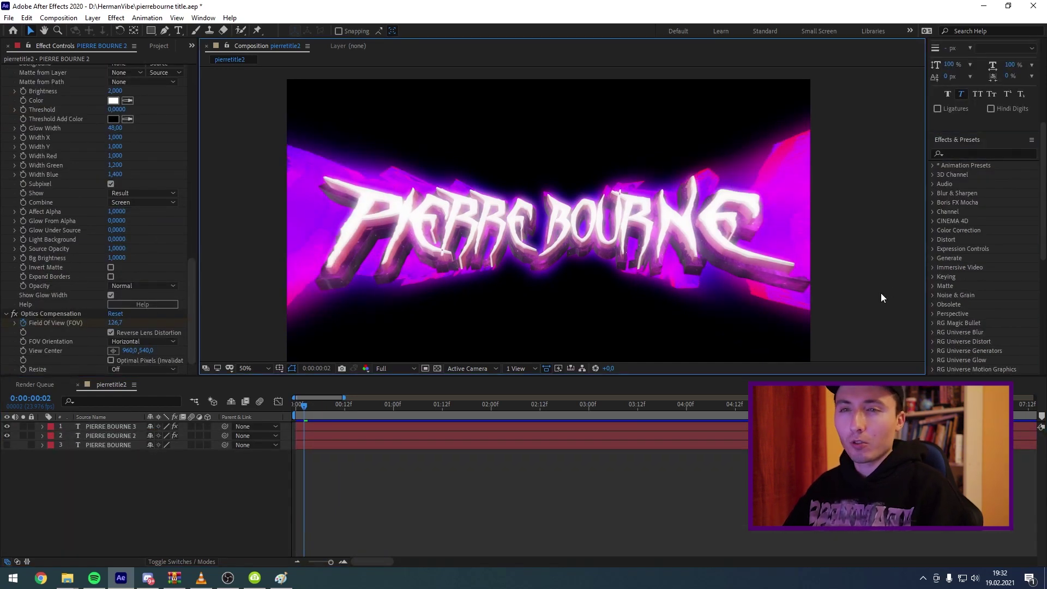
- Apply S_Rays to PIERRE BOURNE 2, set Rays Length to 0.150 and check another frame
{"action": "left_click", "coordinate": [971, 154]}
{"action": "type", "text": "rays"}
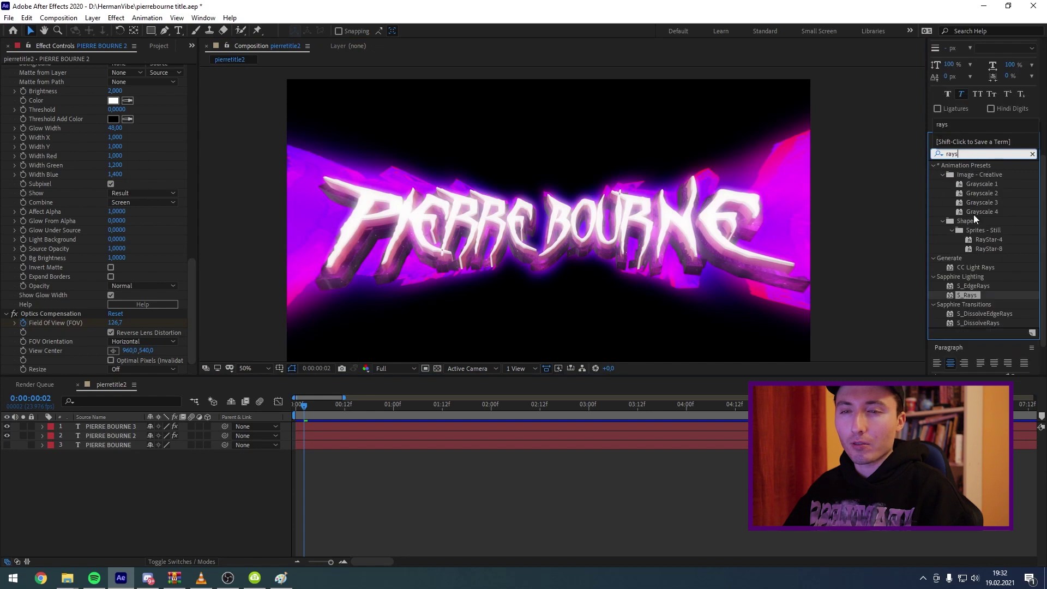
{"action": "left_click_drag", "start_coordinate": [977, 298], "coordinate": [109, 436]}
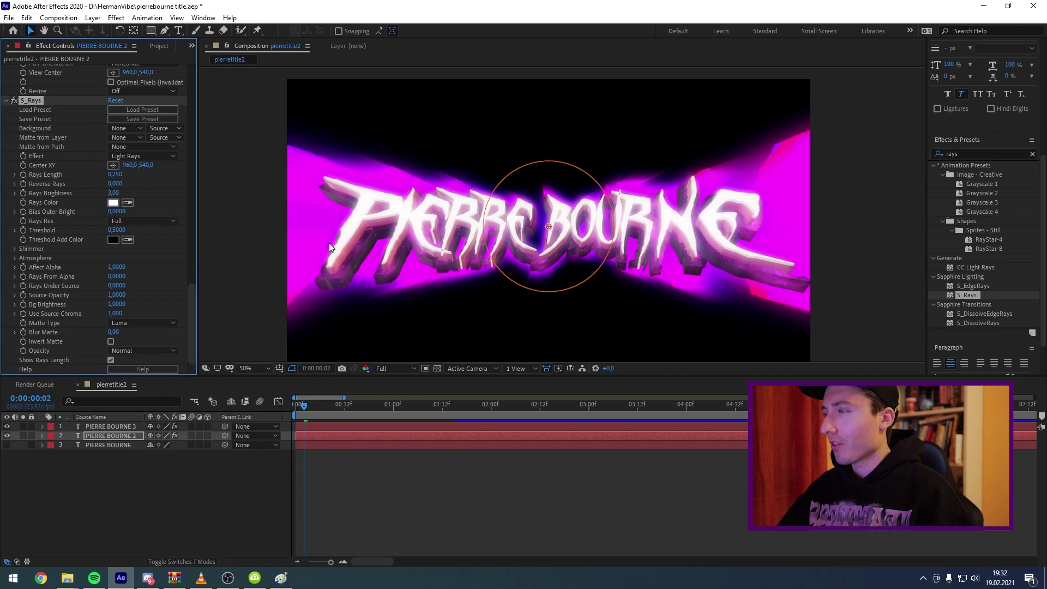
{"action": "left_click_drag", "start_coordinate": [111, 177], "coordinate": [117, 180]}
{"action": "left_click", "coordinate": [115, 174]}
{"action": "key", "text": "Return"}
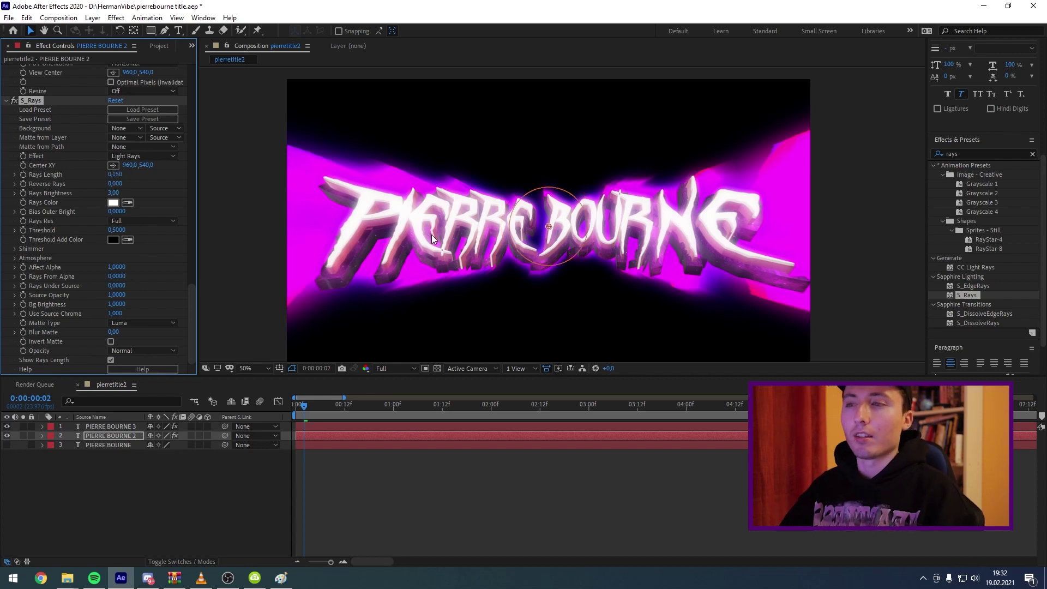
{"action": "left_click", "coordinate": [307, 408]}
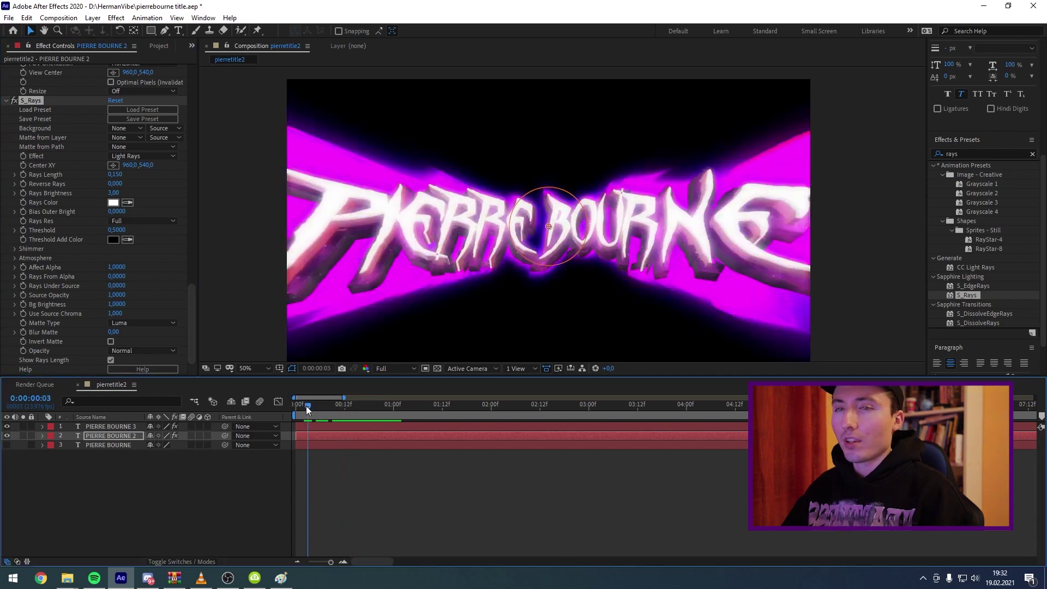
- Find the S_Distort effect and try it on the PIERRE BOURNE 3 layer
{"action": "key", "text": "Home"}
{"action": "key", "text": "ctrl+f"}
{"action": "type", "text": "s_"}
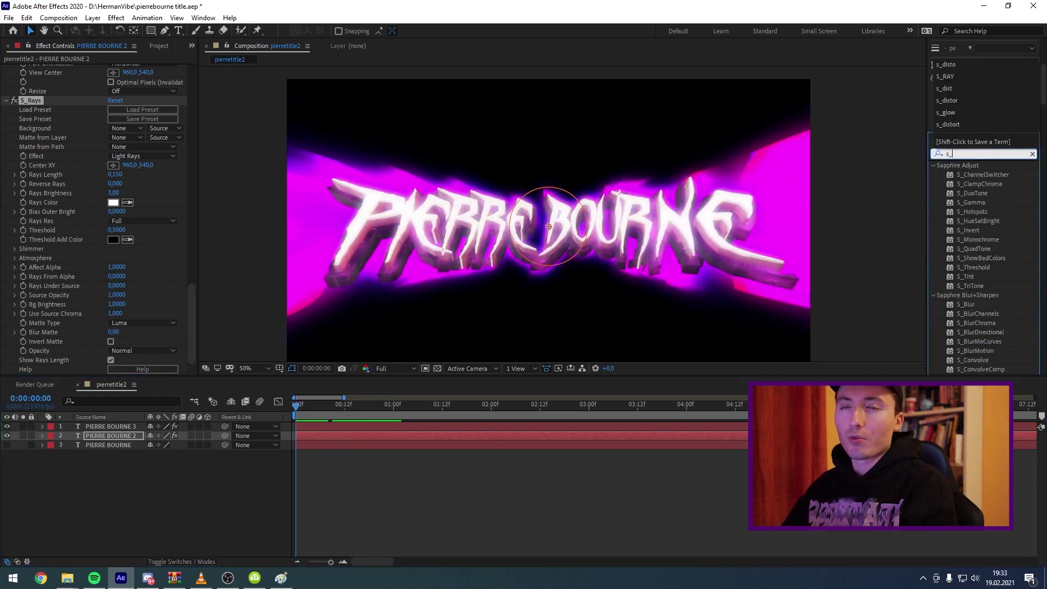
{"action": "type", "text": "disto"}
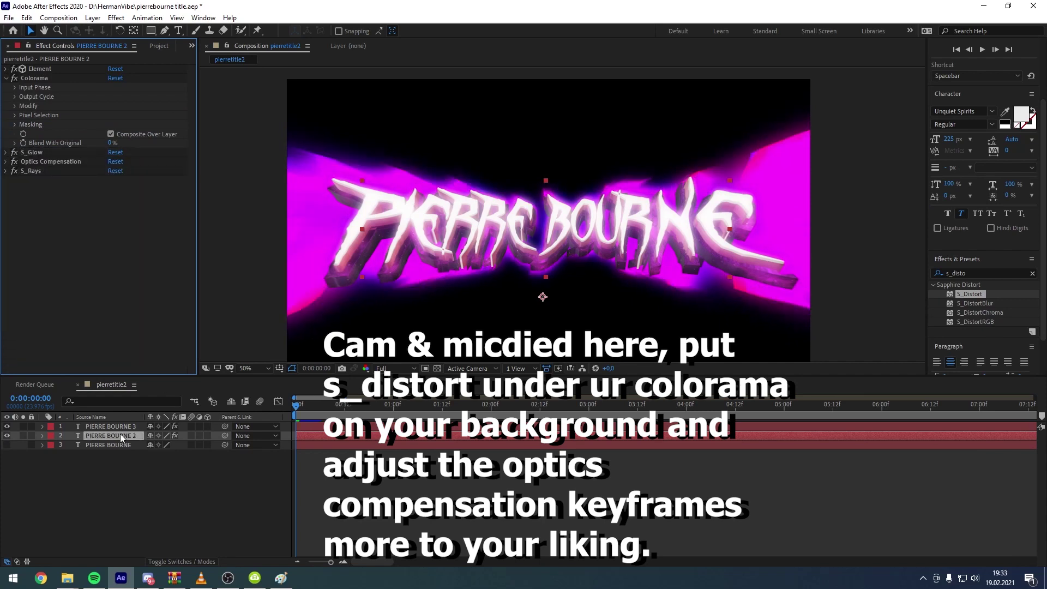
- Preview the animation and reveal the Particle Replicator rotation properties of Element's Group 1 on PIERRE BOURNE 3
{"action": "key", "text": "space"}
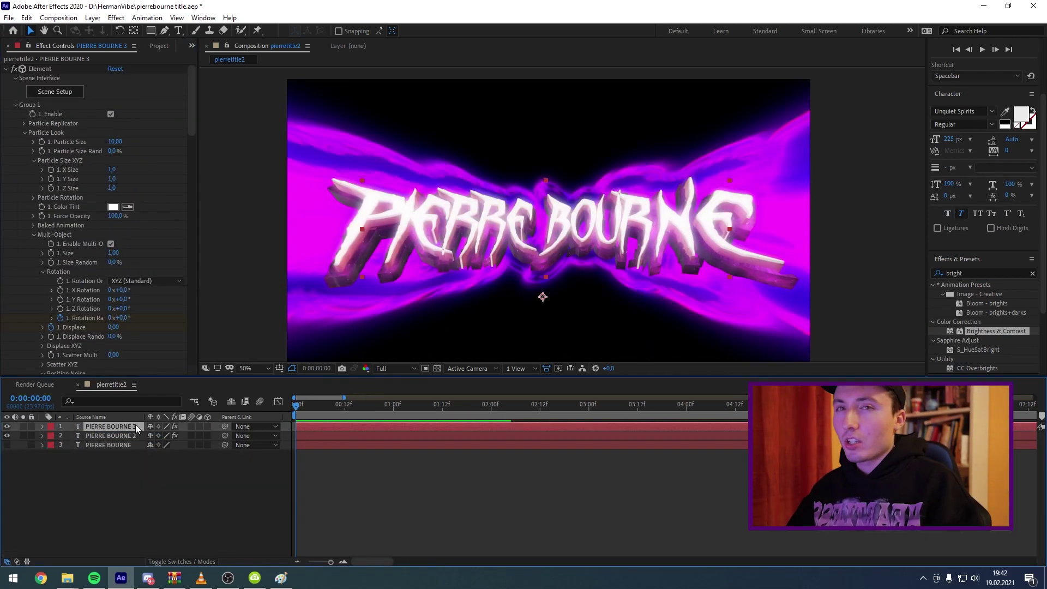
{"action": "key", "text": "e"}
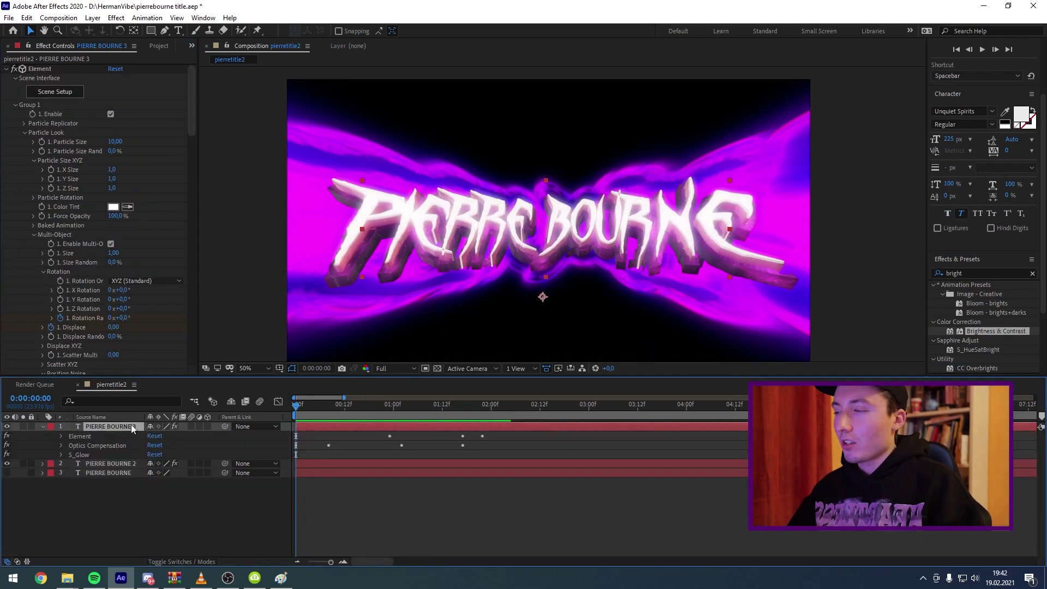
{"action": "left_click", "coordinate": [62, 437]}
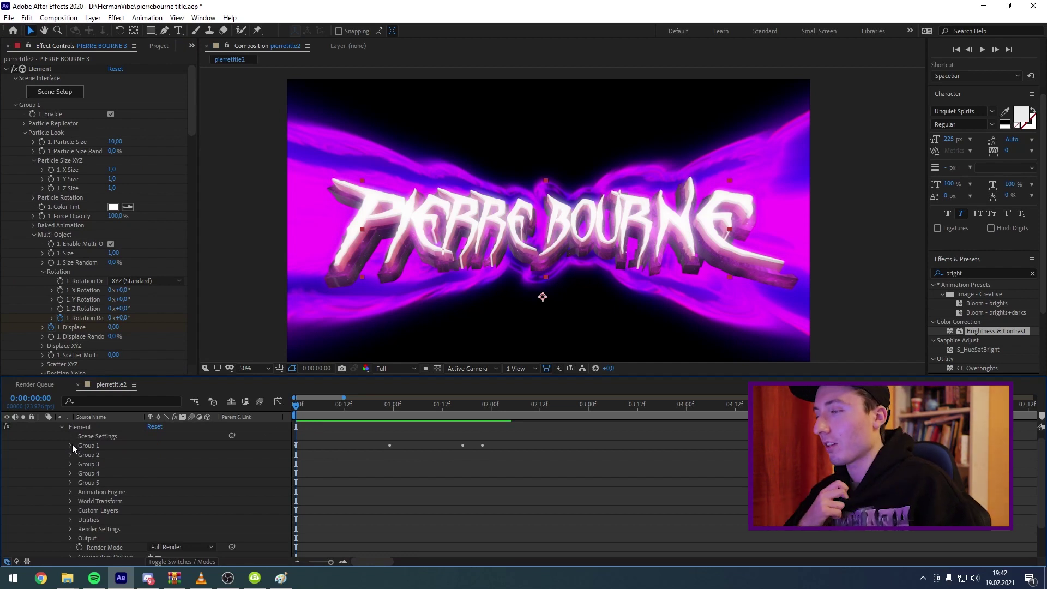
{"action": "left_click", "coordinate": [71, 445]}
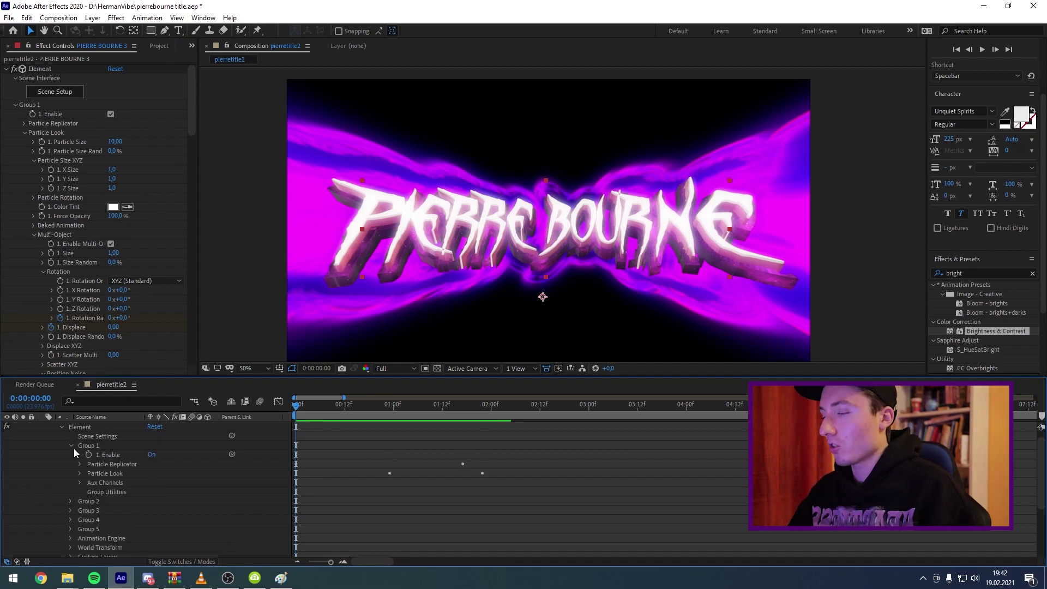
{"action": "left_click", "coordinate": [80, 464]}
{"action": "scroll", "coordinate": [227, 494], "scroll_direction": "down", "scroll_amount": 2}
{"action": "left_click", "coordinate": [89, 483]}
- Keyframe the Particle Replicator's Y rotation from 15° at 0:00 to 0° at frame 16
{"action": "left_click_drag", "start_coordinate": [301, 406], "coordinate": [289, 406]}
{"action": "left_click_drag", "start_coordinate": [162, 501], "coordinate": [181, 497]}
{"action": "key", "text": "ctrl+z"}
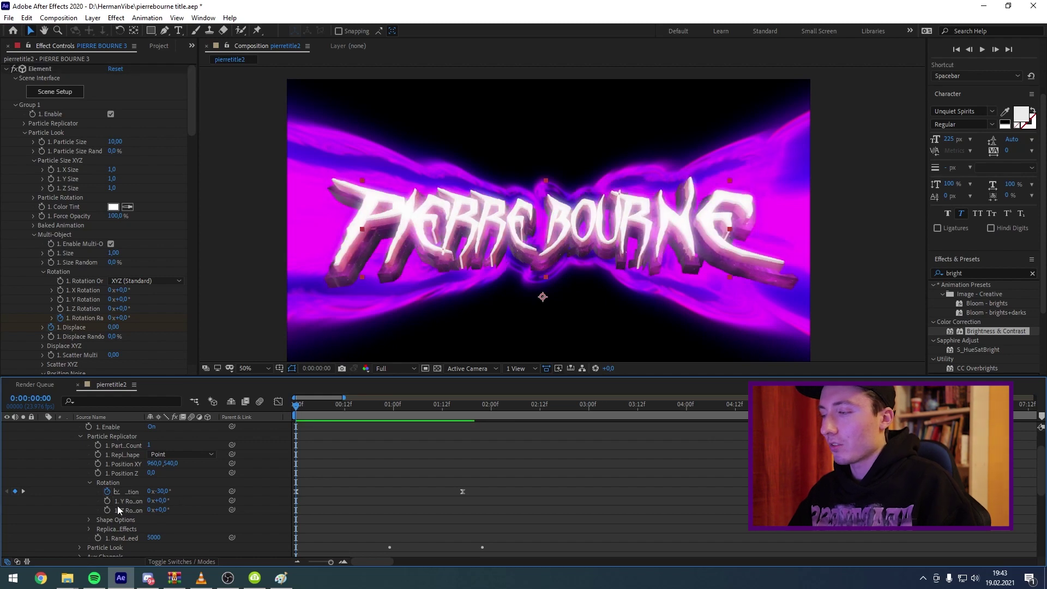
{"action": "left_click", "coordinate": [107, 502]}
{"action": "left_click_drag", "start_coordinate": [158, 501], "coordinate": [166, 501]}
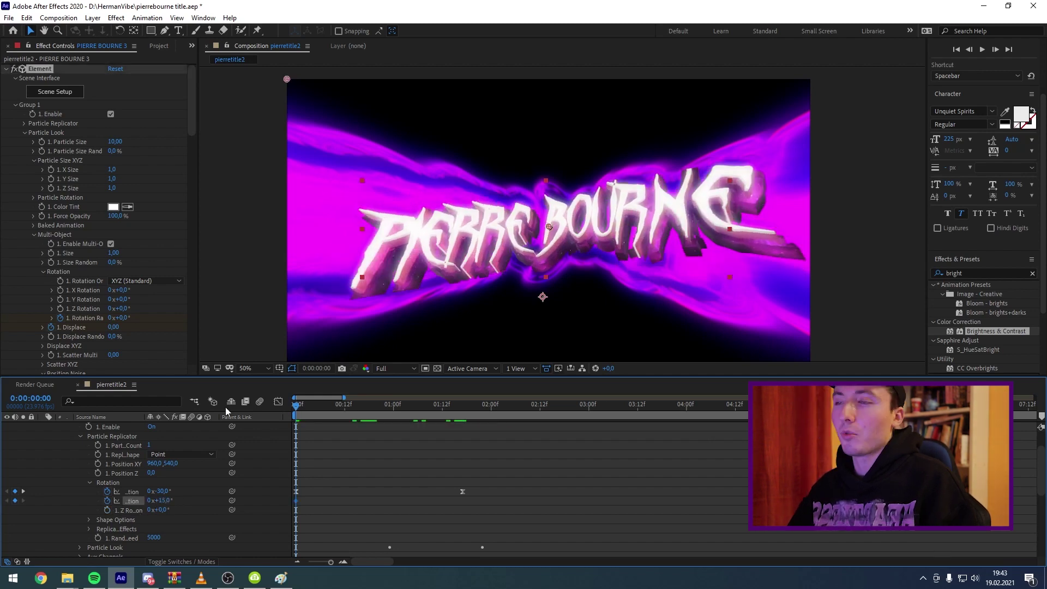
{"action": "left_click_drag", "start_coordinate": [303, 414], "coordinate": [361, 413]}
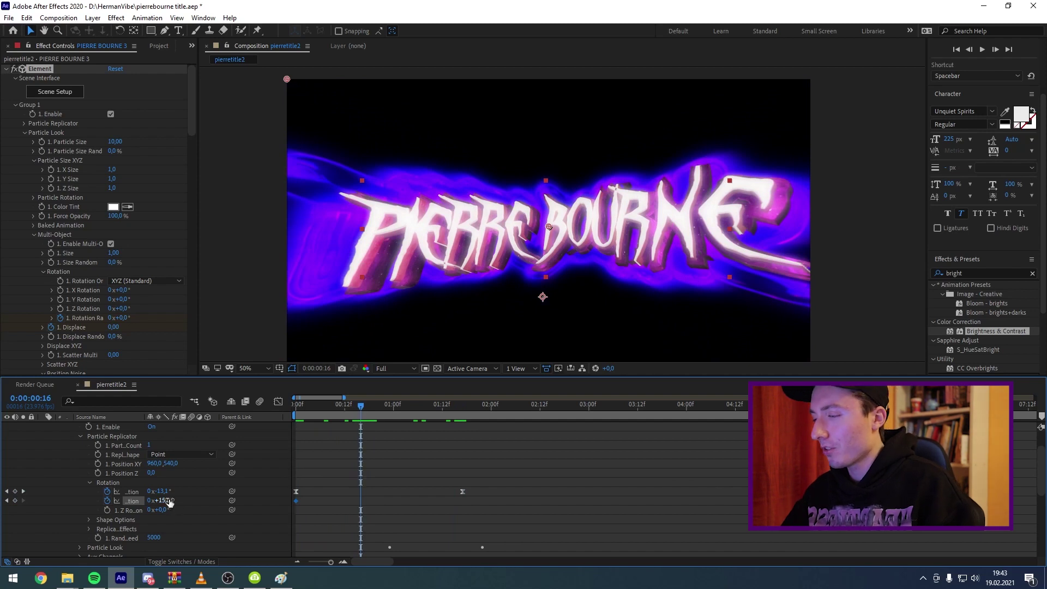
{"action": "type", "text": "0"}
{"action": "key", "text": "Return"}
- Set the Particle Replicator's X rotation keyframe at 0:00 to -50° and scrub towards its second keyframe
{"action": "key", "text": "Home"}
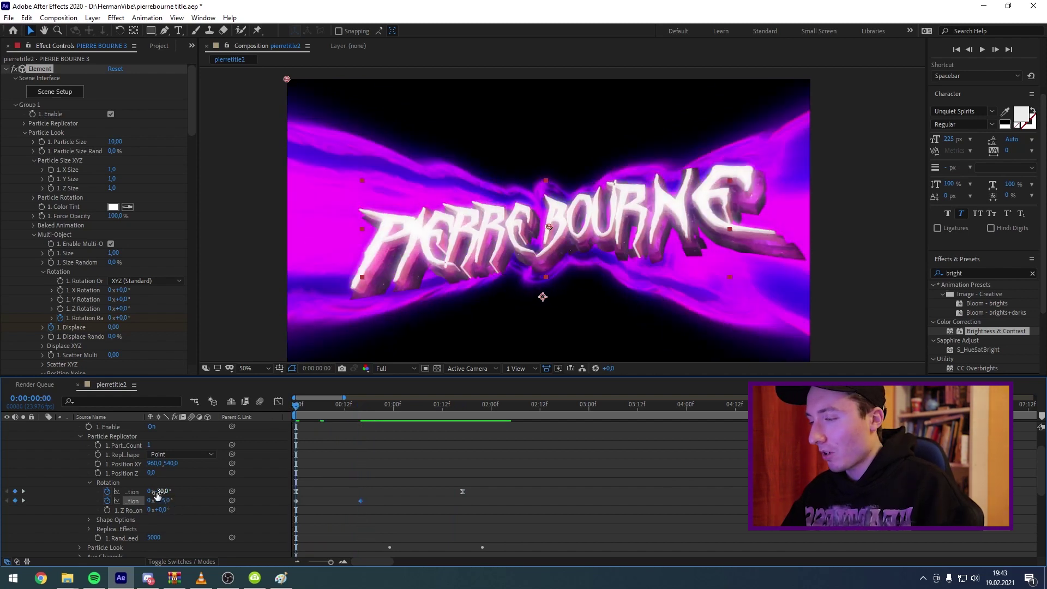
{"action": "left_click_drag", "start_coordinate": [143, 491], "coordinate": [164, 494]}
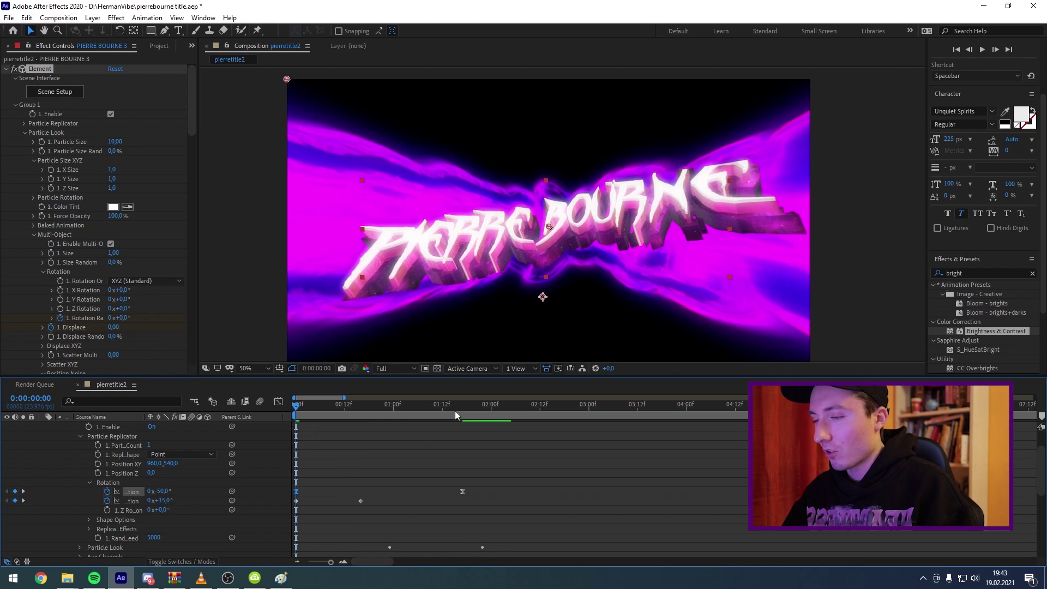
{"action": "left_click_drag", "start_coordinate": [458, 410], "coordinate": [462, 408]}
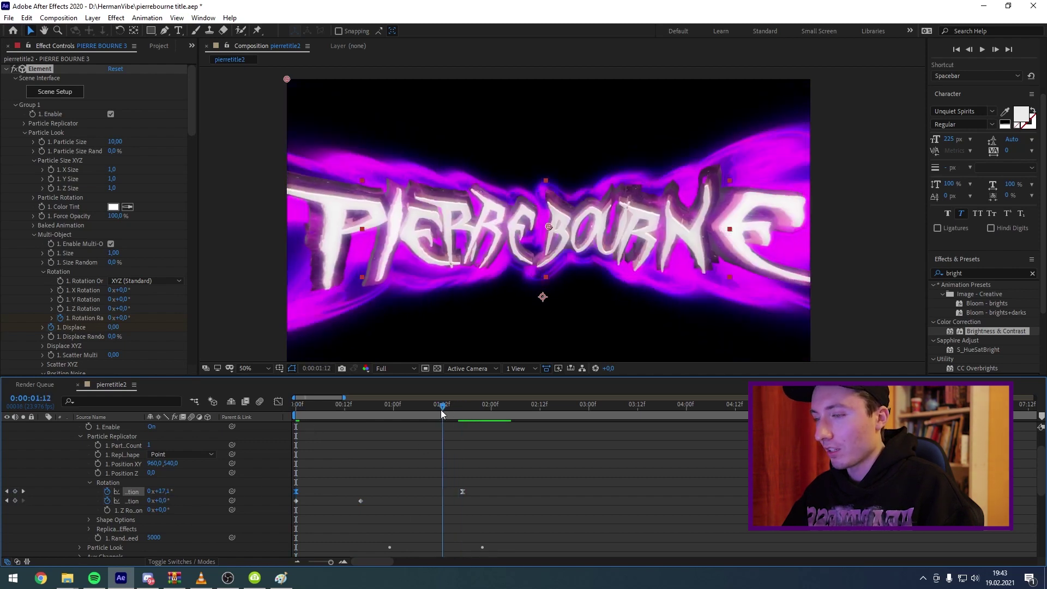
- Apply easing to both Particle Replicator Y rotation keyframes and preview the title animation from the start
{"action": "left_click_drag", "start_coordinate": [387, 505], "coordinate": [293, 497]}
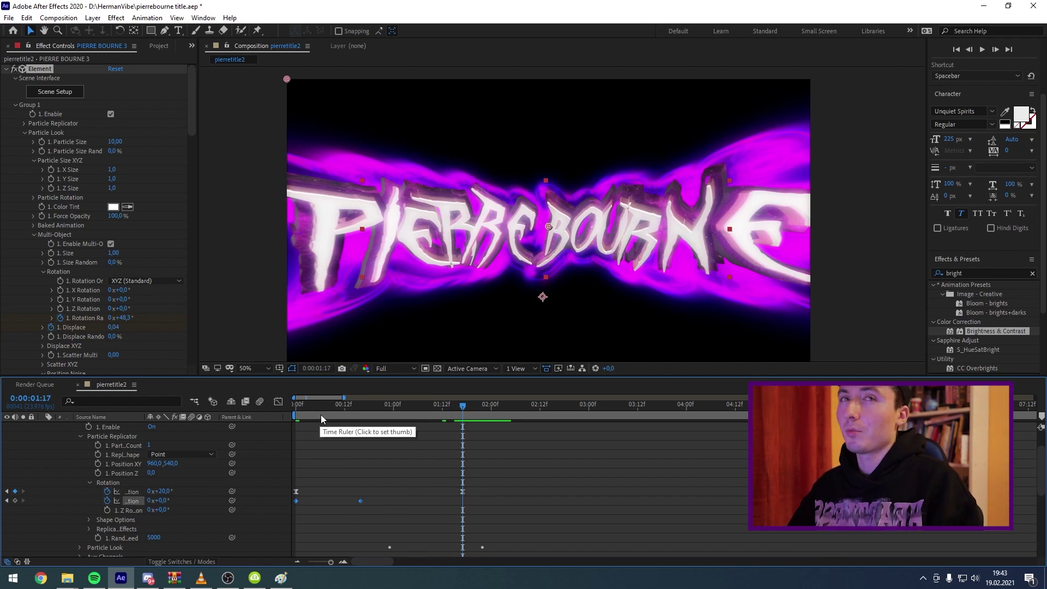
{"action": "left_click", "coordinate": [300, 405]}
{"action": "key", "text": "space"}
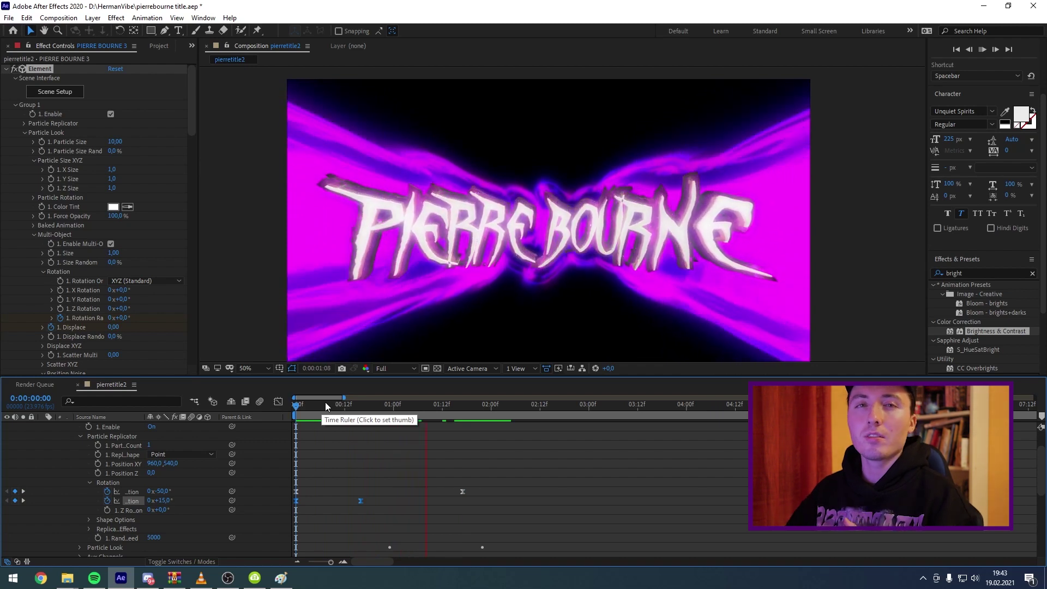
{"action": "key", "text": "space"}
- Pre-compose the three PIERRE BOURNE text layers into Pre-comp 2, moving all attributes into the new composition
{"action": "scroll", "coordinate": [65, 443], "scroll_direction": "up", "scroll_amount": 2}
{"action": "left_click", "coordinate": [42, 427]}
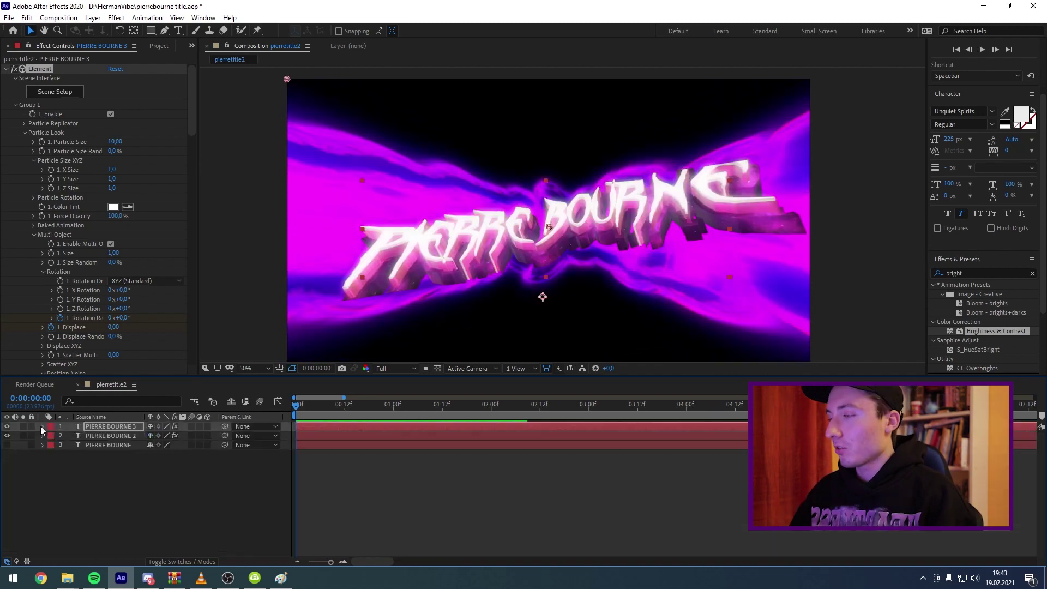
{"action": "left_click", "coordinate": [106, 445], "text": "shift"}
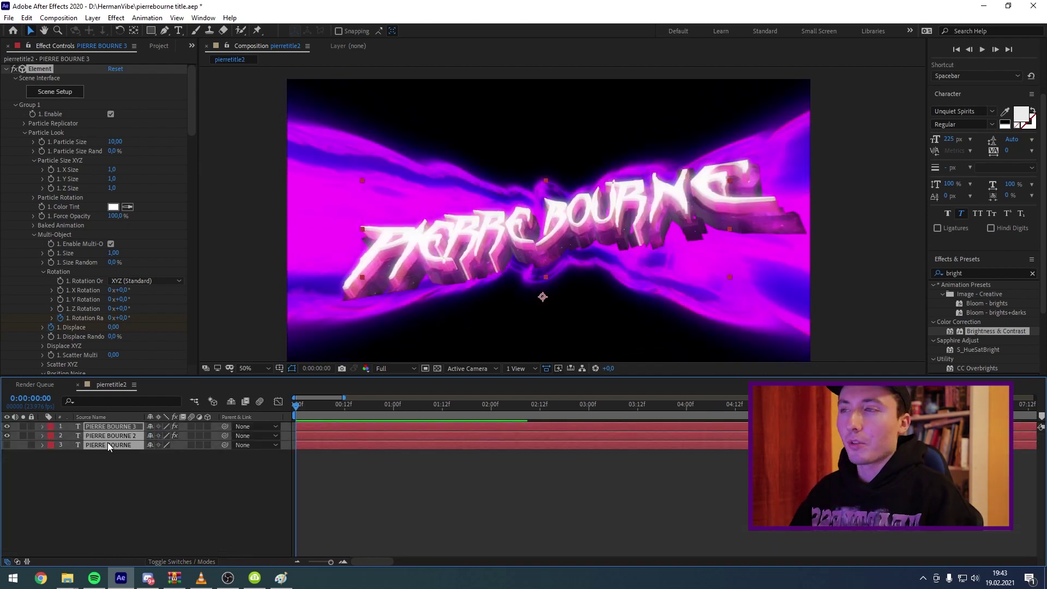
{"action": "right_click", "coordinate": [110, 442]}
{"action": "left_click", "coordinate": [137, 382]}
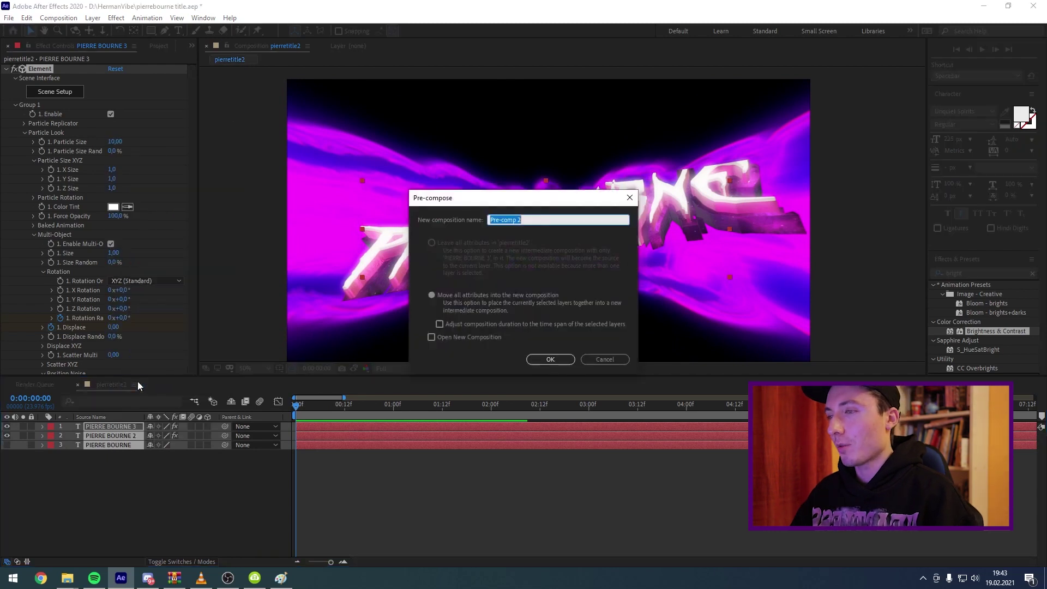
{"action": "key", "text": "Return"}
- Apply the CC Scale Wipe effect to Pre-comp 2 and set its Direction to 200°
{"action": "key", "text": "ctrl+5"}
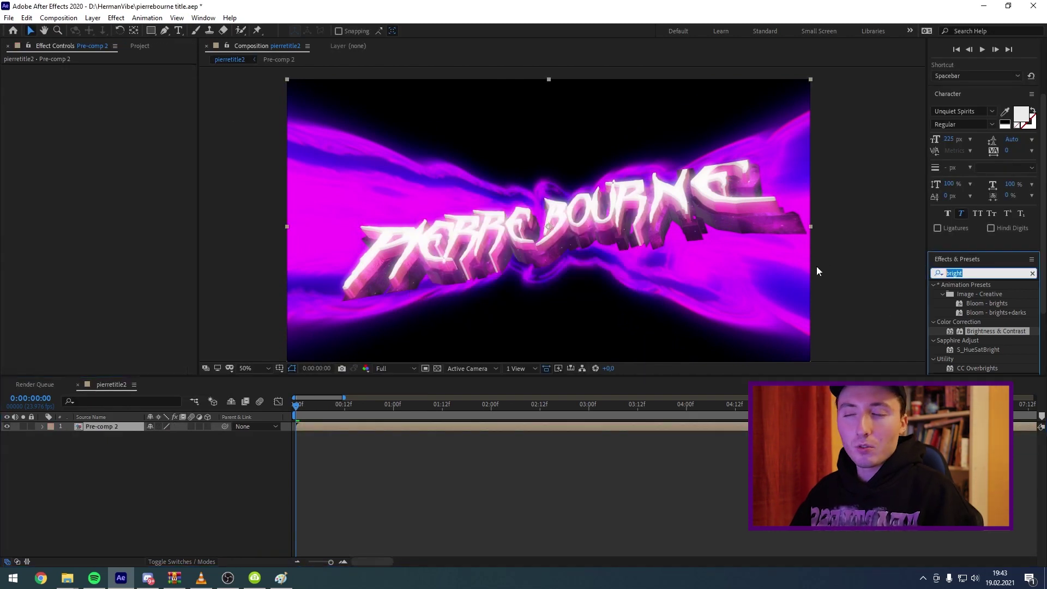
{"action": "type", "text": "cc scale"}
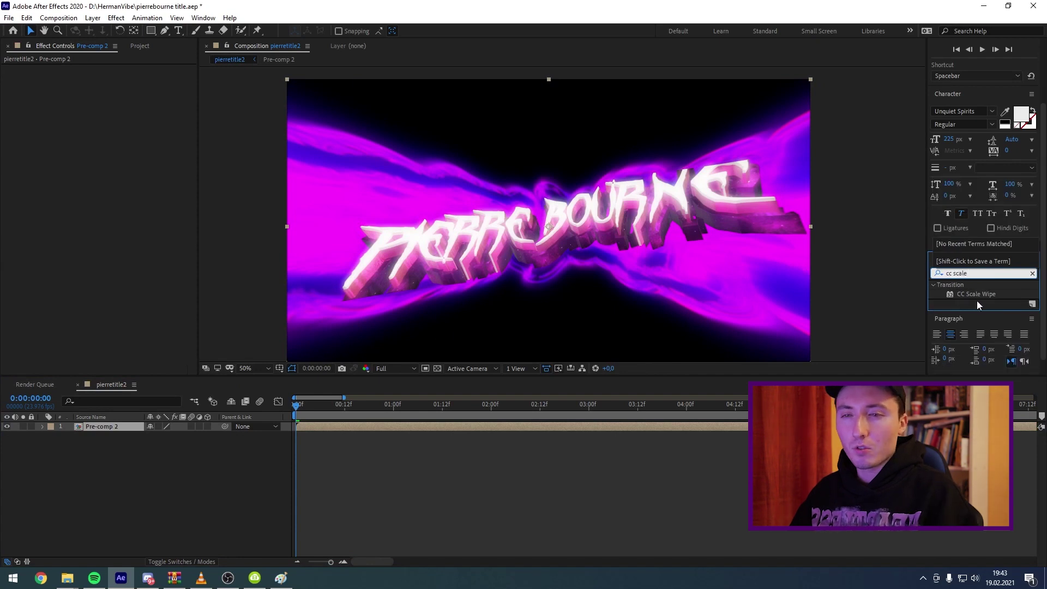
{"action": "left_click_drag", "start_coordinate": [977, 294], "coordinate": [141, 428]}
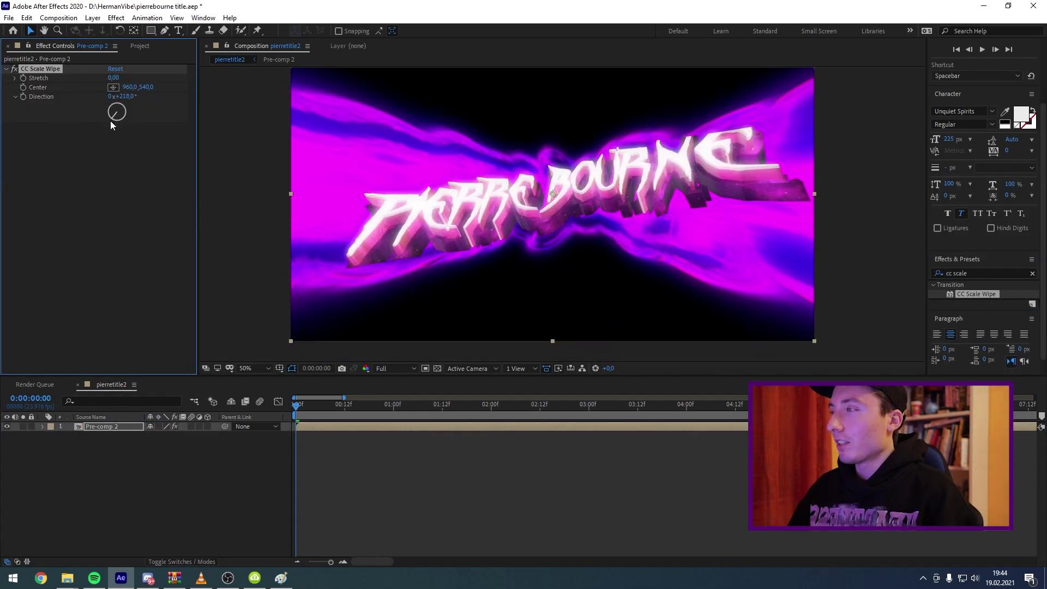
{"action": "left_click", "coordinate": [127, 97]}
{"action": "type", "text": "200"}
{"action": "key", "text": "Return"}
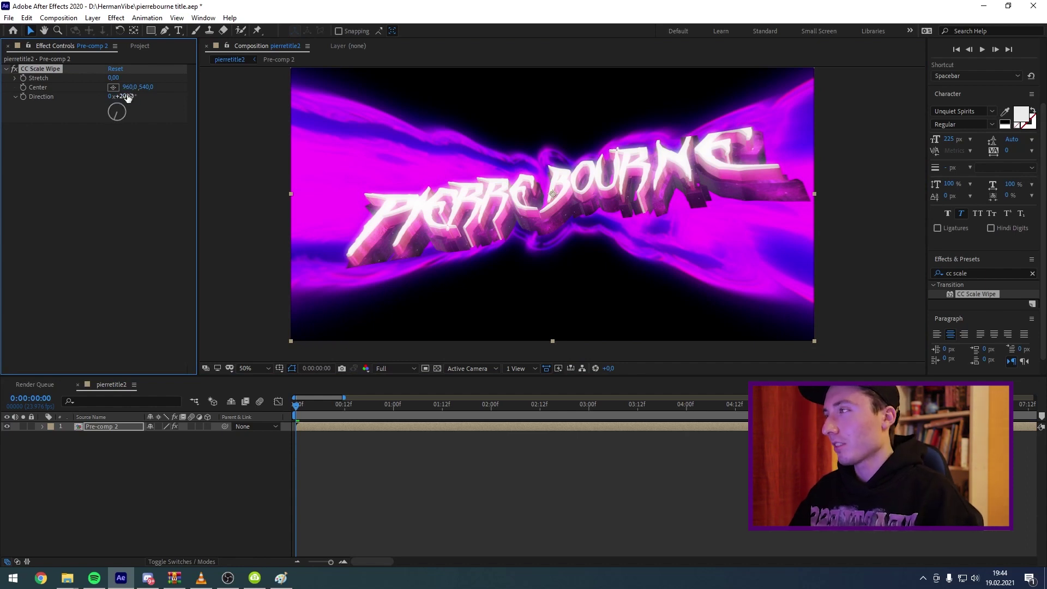
- Keyframe CC Scale Wipe's Stretch at 2,50 on the first frame of Pre-comp 2
{"action": "left_click_drag", "start_coordinate": [114, 77], "coordinate": [128, 78]}
{"action": "left_click", "coordinate": [116, 78]}
{"action": "type", "text": "2,5"}
{"action": "key", "text": "Return"}
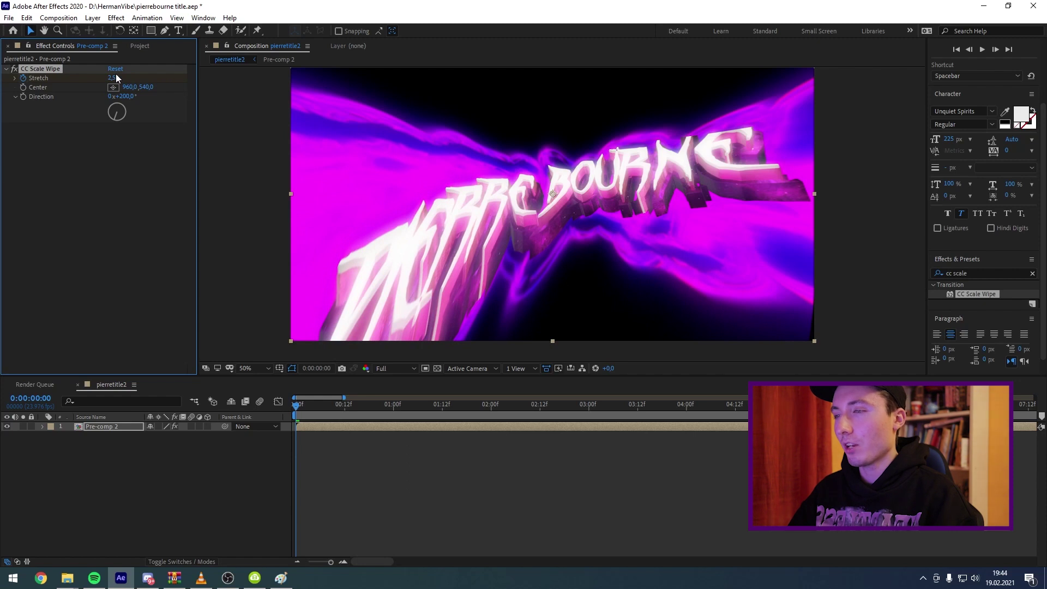
- Add a second CC Scale Wipe Stretch keyframe at frame 6 by resetting the value to 0, and return to the start
{"action": "left_click", "coordinate": [62, 436]}
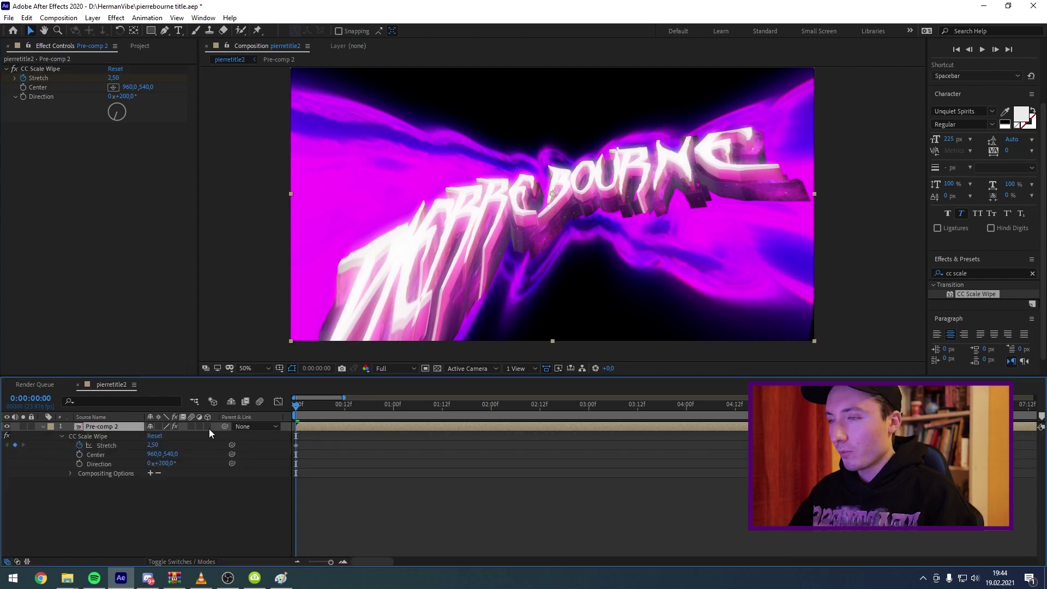
{"action": "key", "text": "Page_Down"}
{"action": "key", "text": "Page_Down"}
{"action": "key", "text": "Page_Down"}
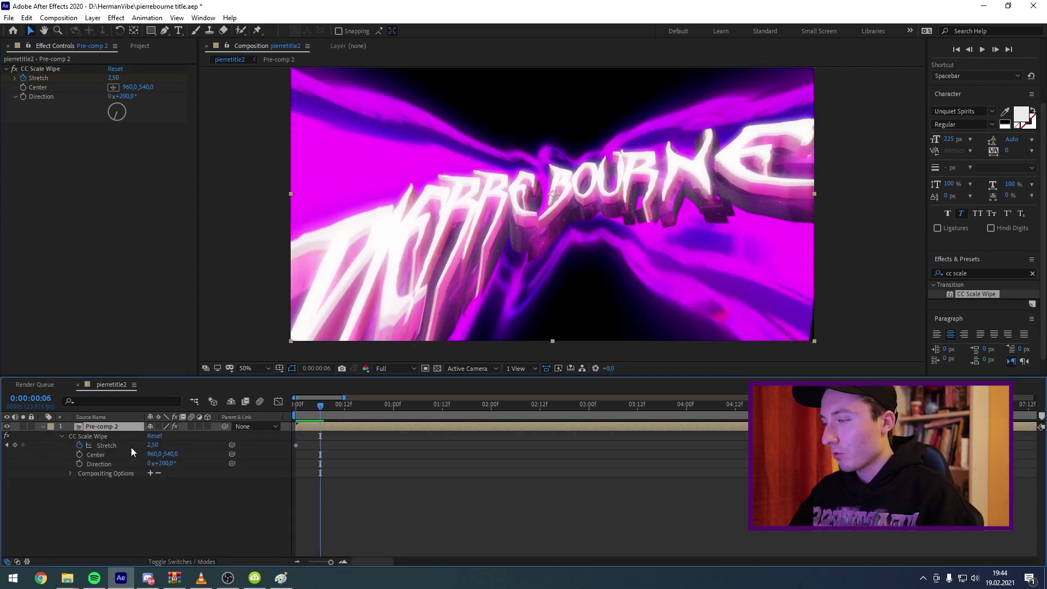
{"action": "right_click", "coordinate": [118, 447]}
{"action": "left_click", "coordinate": [142, 376]}
{"action": "left_click", "coordinate": [298, 408]}
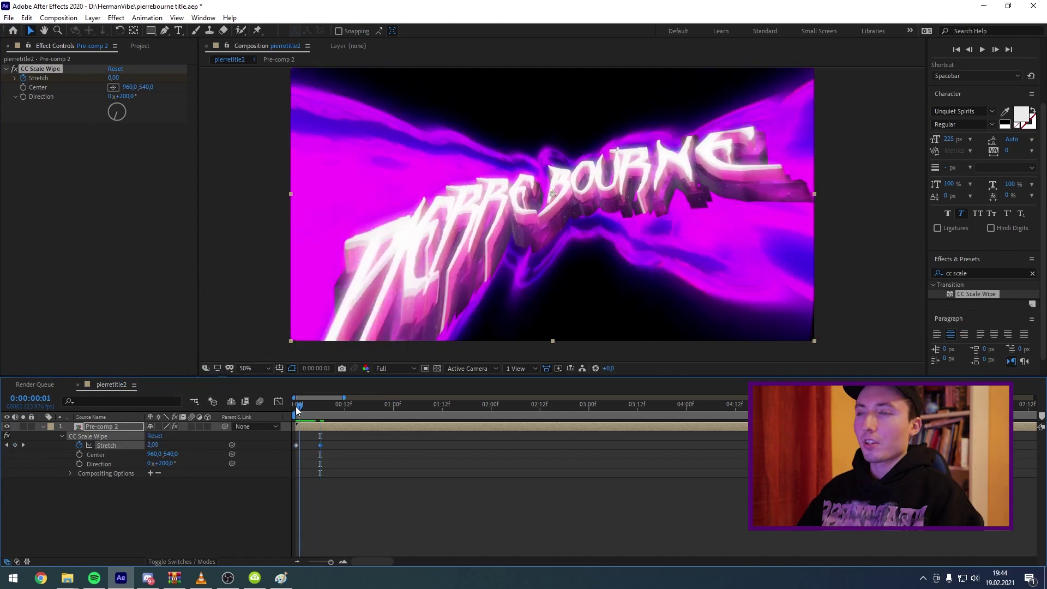